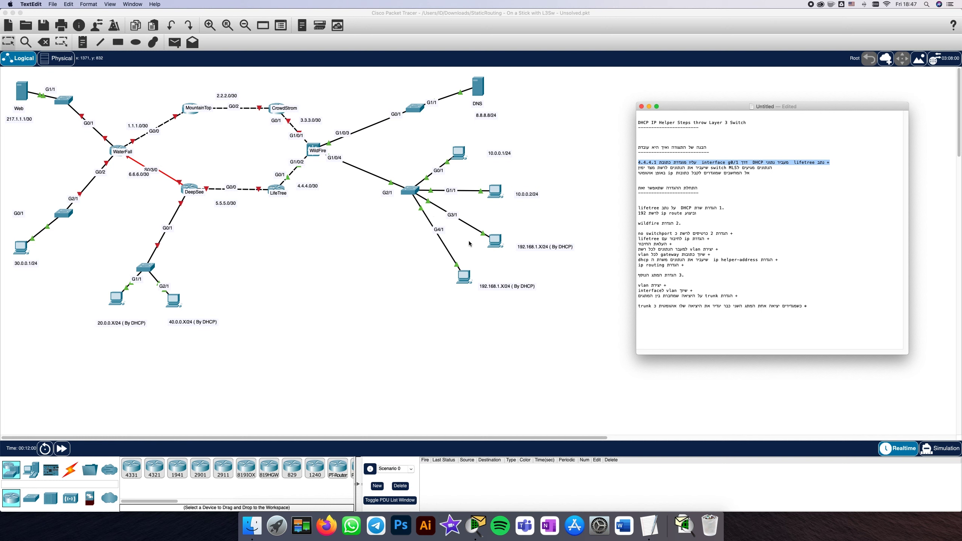
# - Review the DHCP helper notes, marking the line on defining the DHCP server on the lifetree router
pyautogui.moveTo(743, 175); pyautogui.dragTo(648, 180)
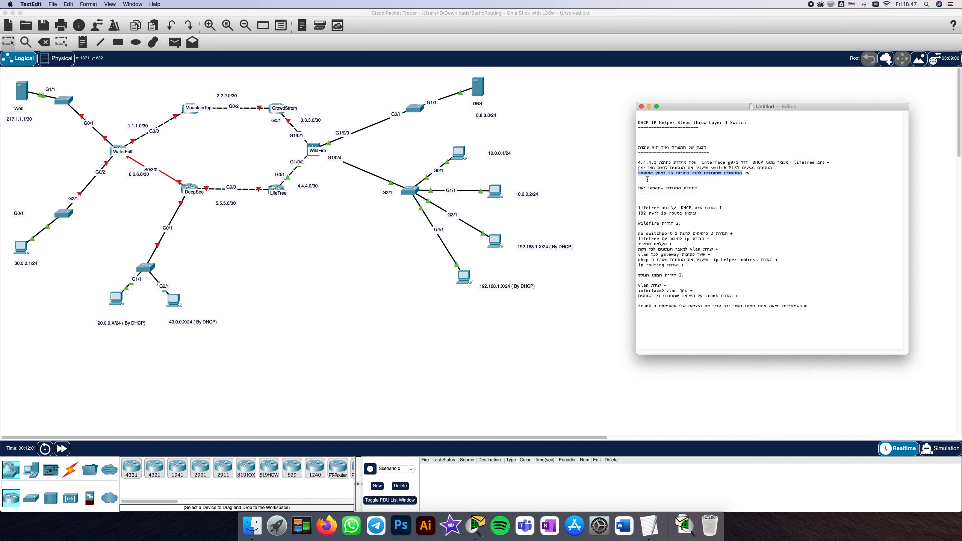
pyautogui.click(648, 189)
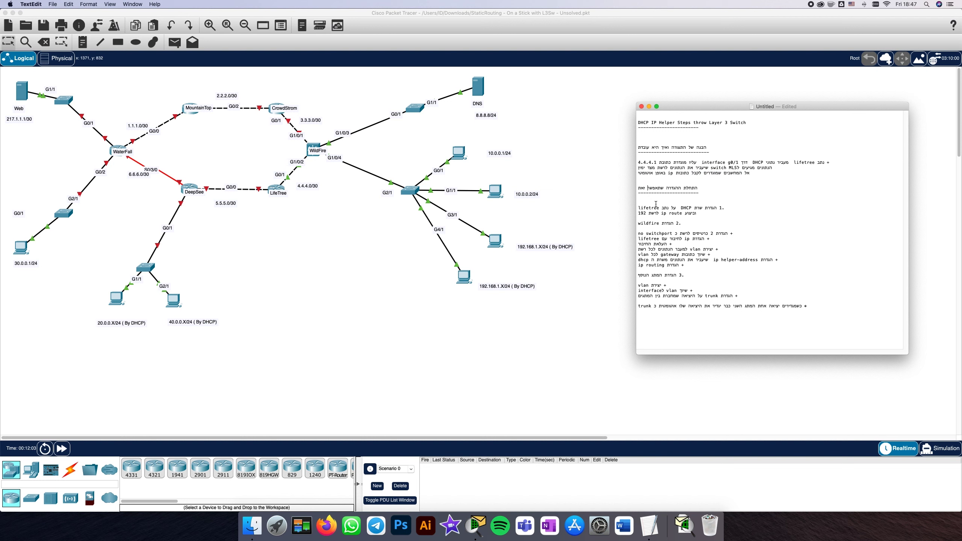
pyautogui.tripleClick(694, 208)
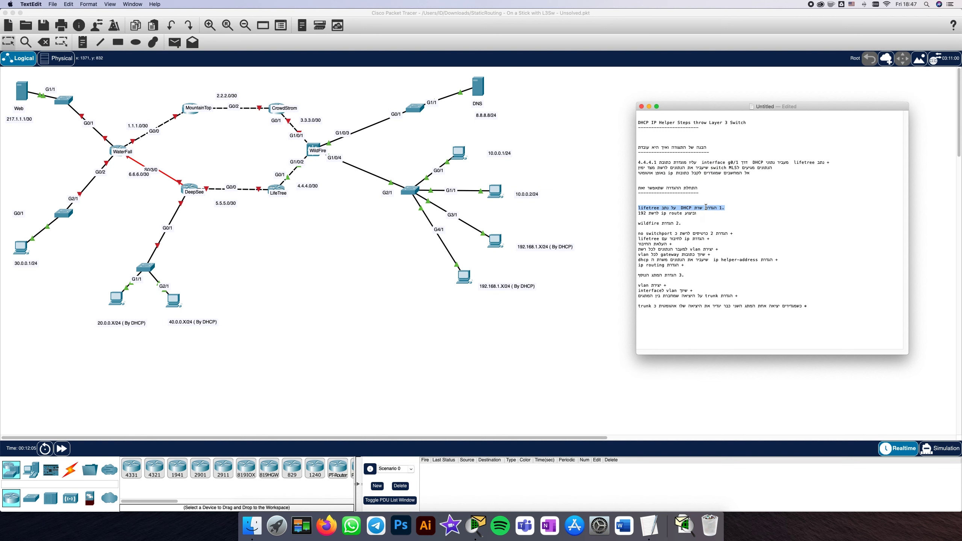
# - Open the LifeTree router's command line in Packet Tracer and exclude 192.168.1.1 from DHCP assignment
pyautogui.click(280, 189)
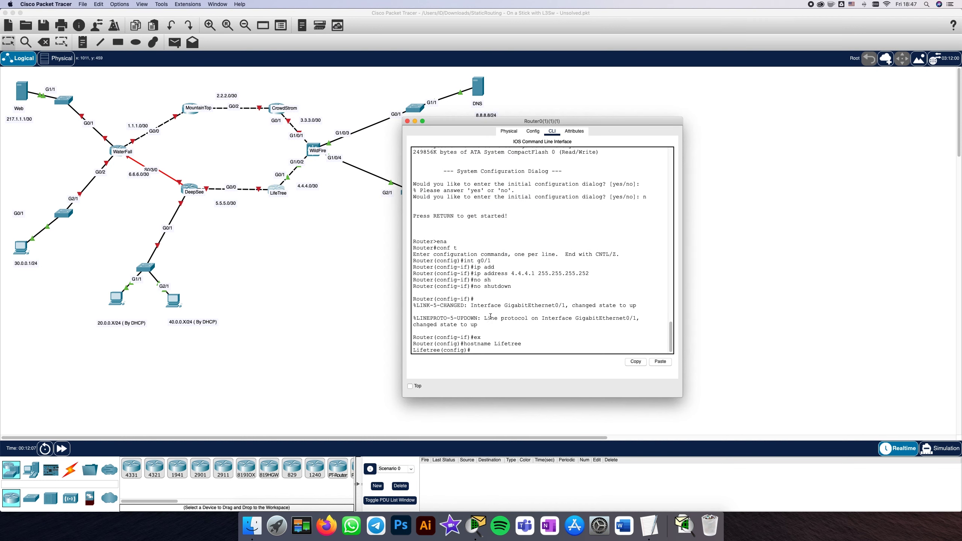
pyautogui.press('Return')
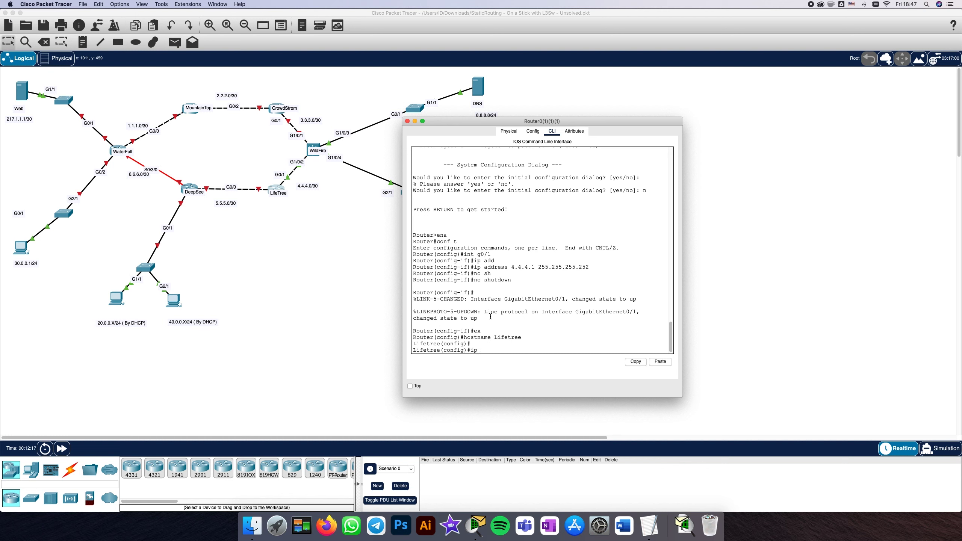
pyautogui.write('p')
pyautogui.write(' ex')
pyautogui.press('Tab')
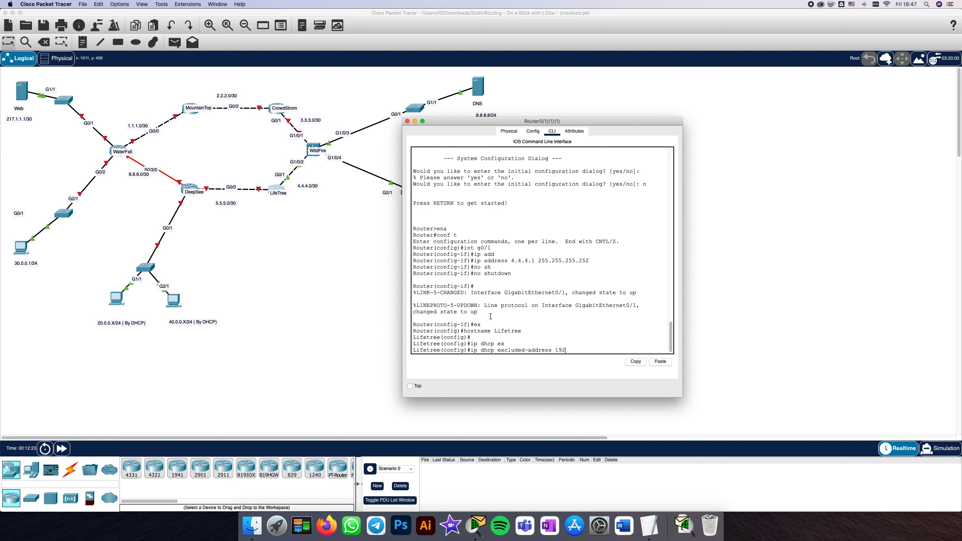
pyautogui.write('192.168.1.1')
pyautogui.press('Return')
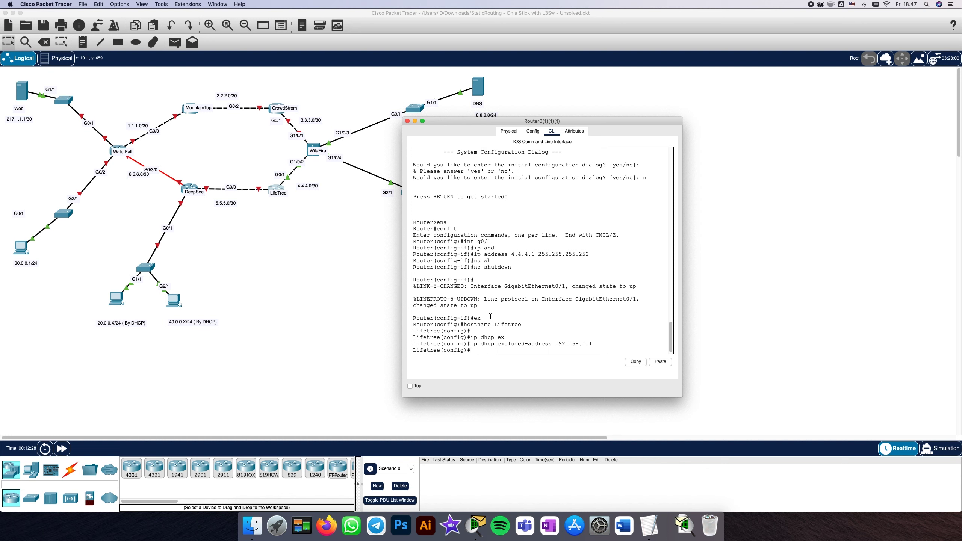
# - Create a DHCP pool named Net192 on the LifeTree router
pyautogui.write('ip dh')
pyautogui.press('Tab')
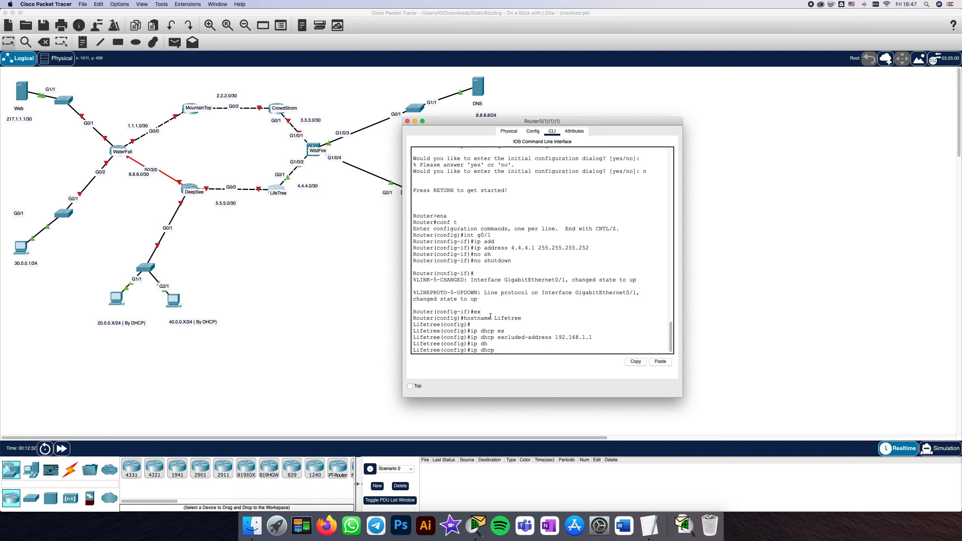
pyautogui.write('poo')
pyautogui.press('Tab')
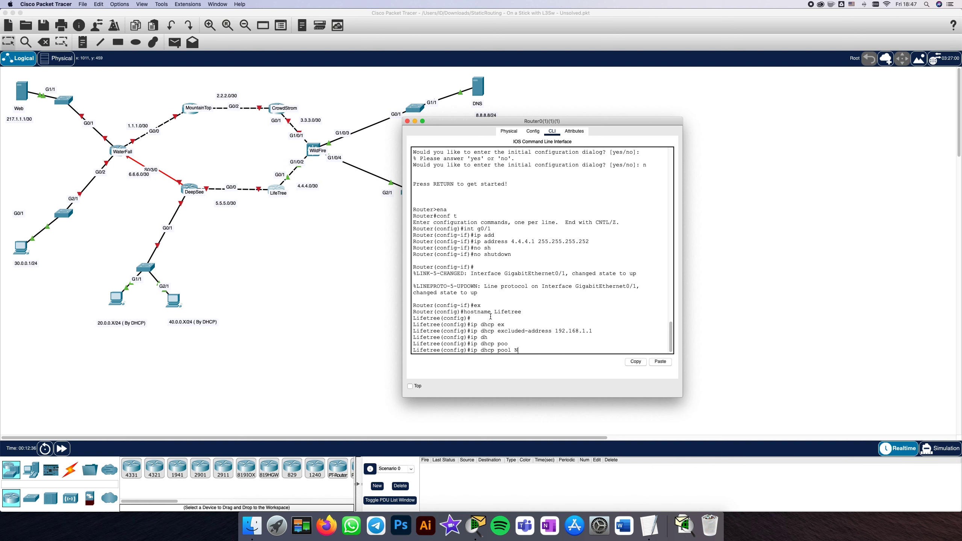
pyautogui.write('Net192')
pyautogui.press('Return')
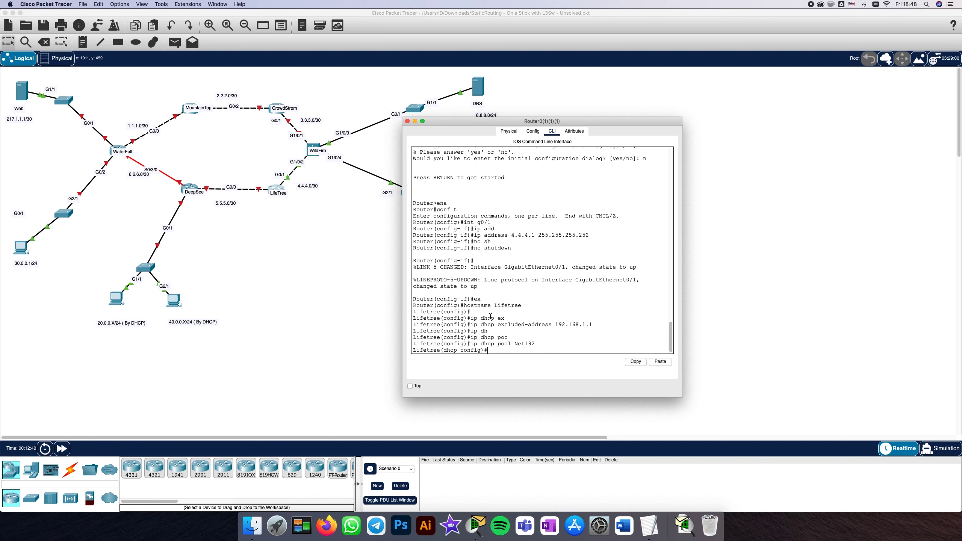
# - Set the Net192 pool's default router to 192.168.1.1 and its DNS server to 8.8.8.8
pyautogui.write('de')
pyautogui.press('Tab')
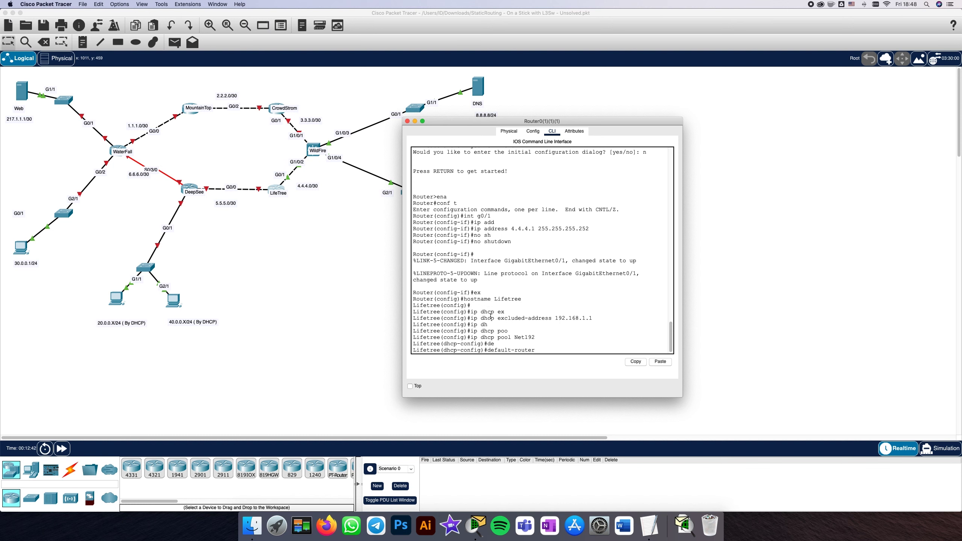
pyautogui.write('192.168.1.1')
pyautogui.press('Return')
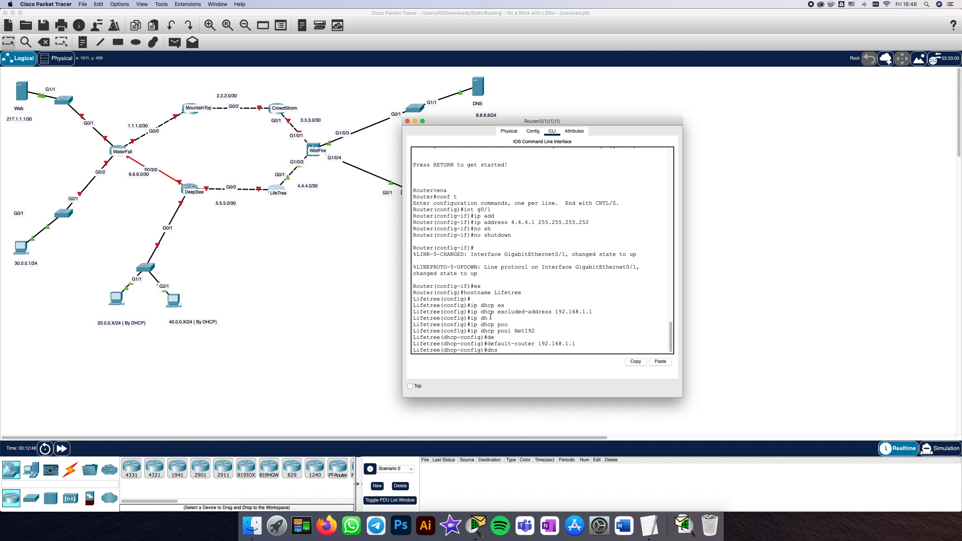
pyautogui.write('dns')
pyautogui.press('Tab')
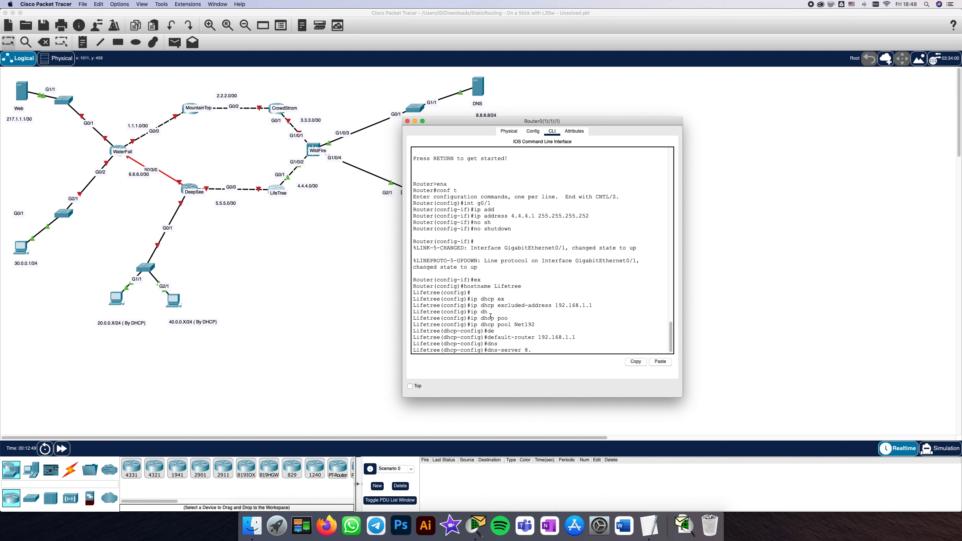
pyautogui.write('8.8.8.8')
pyautogui.press('Return')
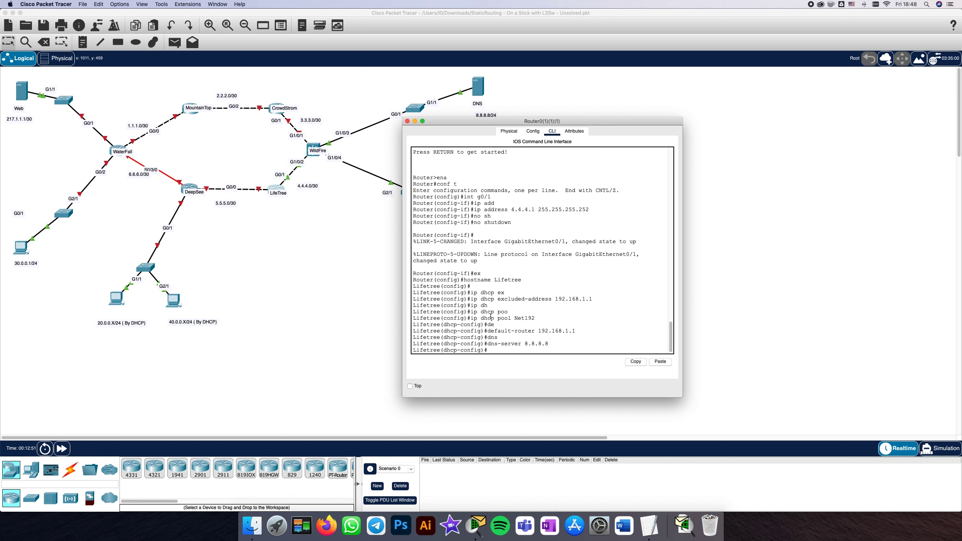
# - Set the pool's network to 192.168.1.0 with mask 255.255.255.0 and leave the DHCP pool configuration
pyautogui.write('ne')
pyautogui.press('Tab')
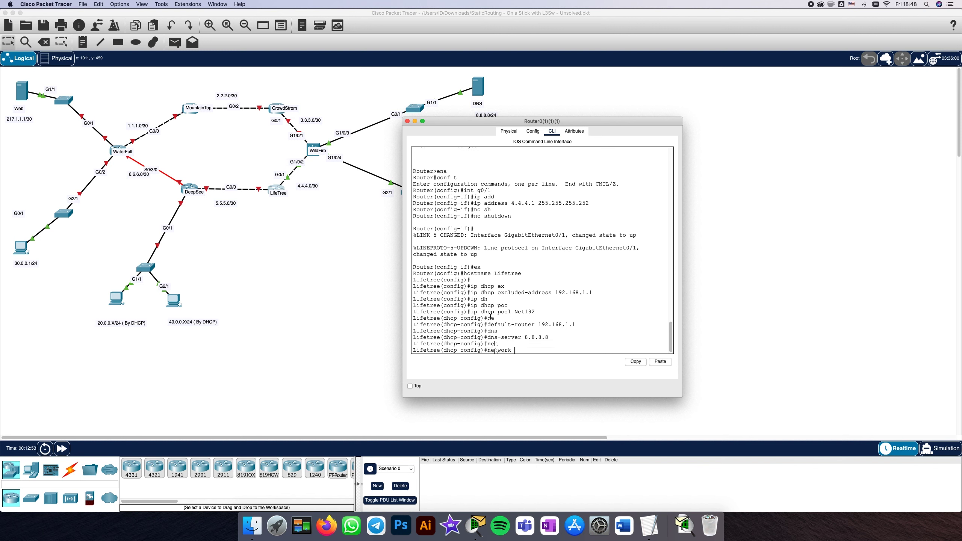
pyautogui.write('192.168.1.0 255.255.255.0')
pyautogui.press('Return')
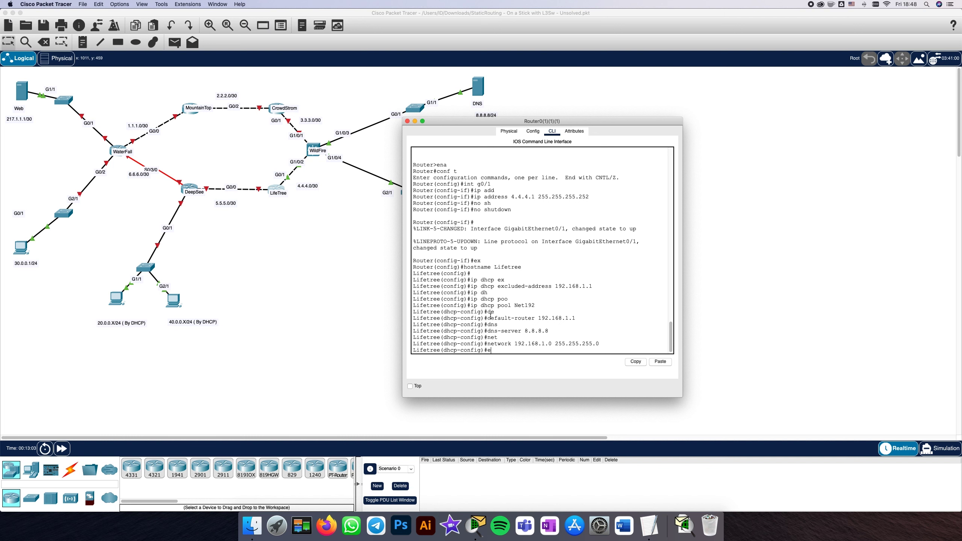
pyautogui.write('ex')
pyautogui.press('Return')
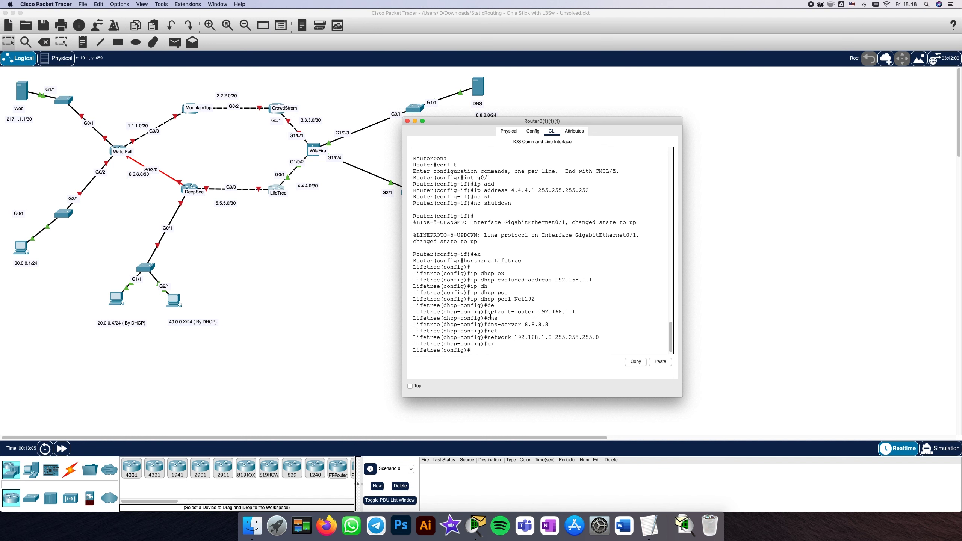
# - Following the route line in the notes, add a static route on LifeTree to 192.168.1.0 255.255.255.0 via 4.4.4.2 and close the router window
pyautogui.press('super+Tab')
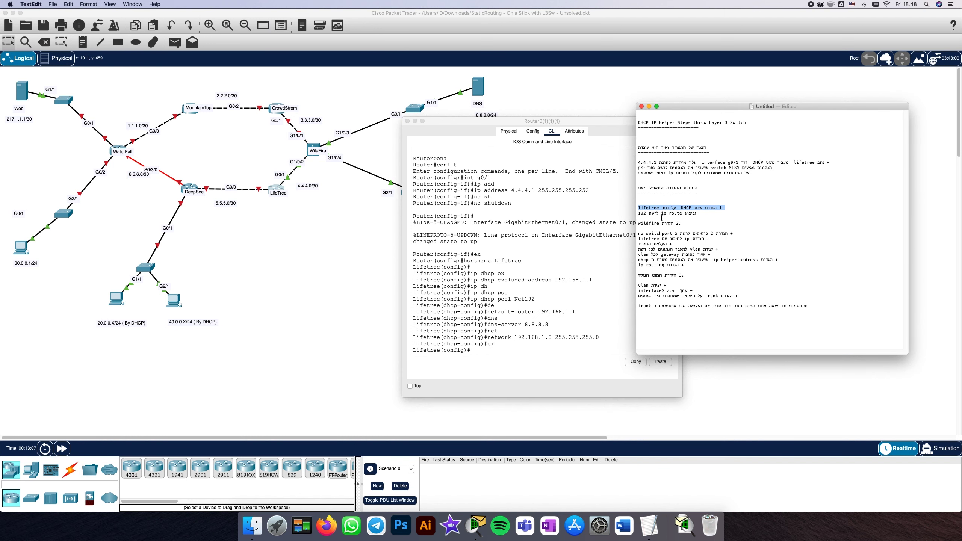
pyautogui.tripleClick(663, 214)
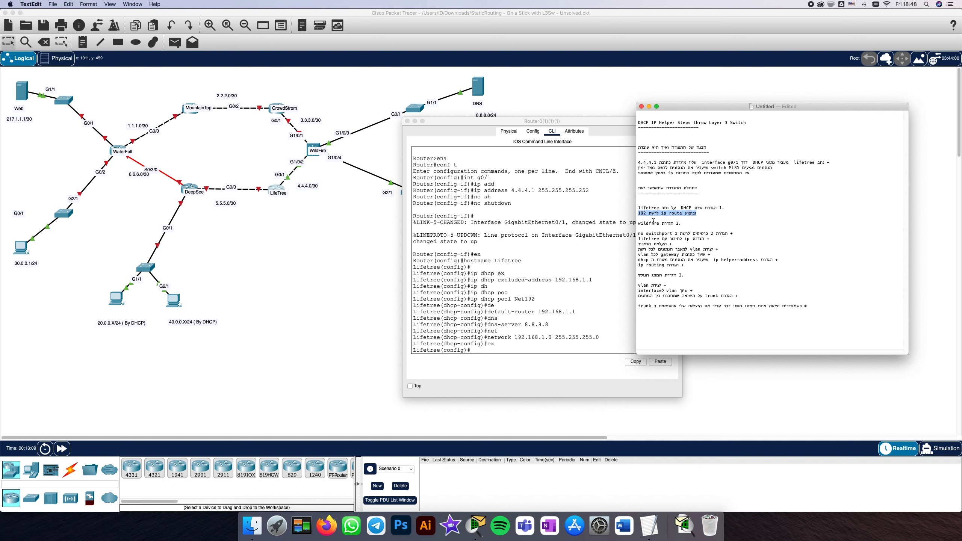
pyautogui.click(500, 349)
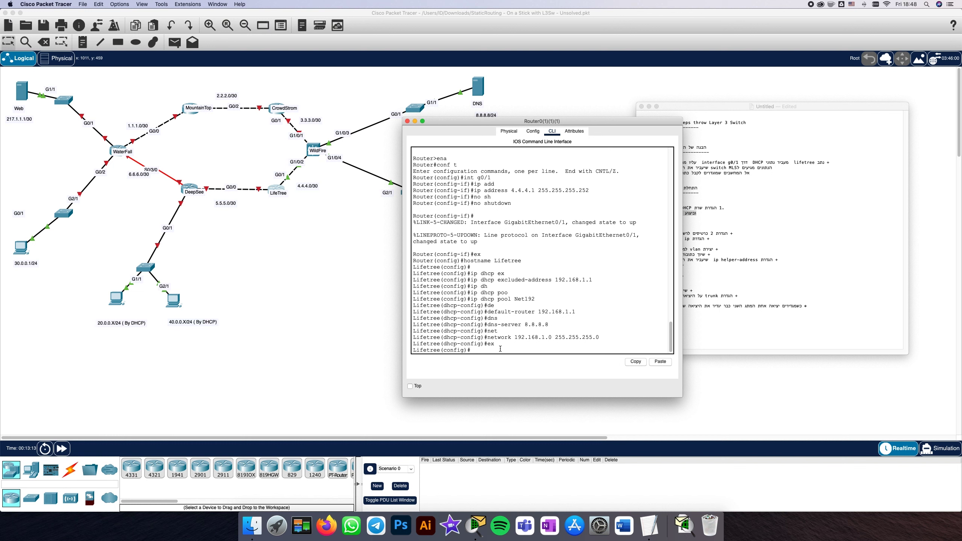
pyautogui.write('ip route 192.168.1.0 255.255.255.')
pyautogui.write('0 4.4.4.2')
pyautogui.press('Return')
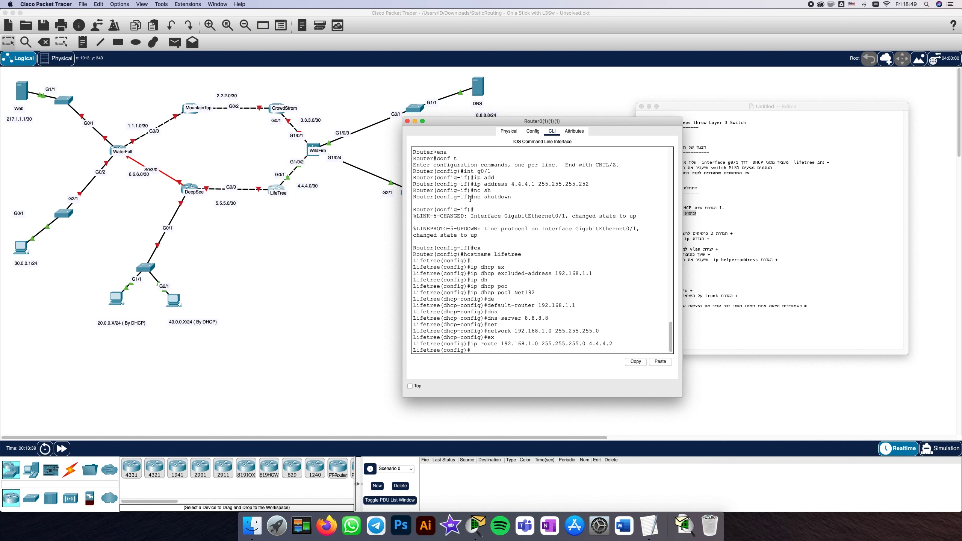
pyautogui.click(407, 121)
# - Switch to the TextEdit notes and mark the wildfire section's instruction to set two ports to no switchport
pyautogui.press('super+Tab')
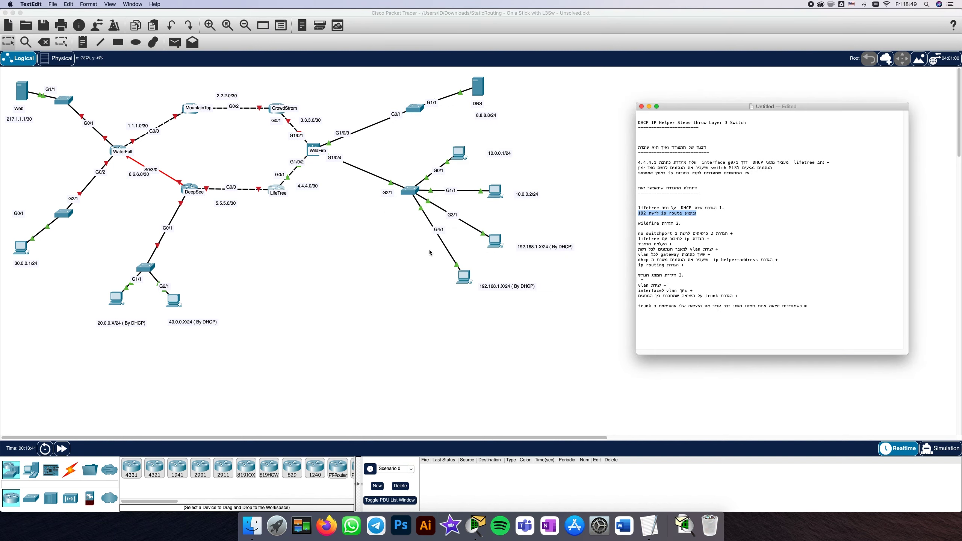
pyautogui.click(706, 222)
pyautogui.doubleClick(641, 223)
pyautogui.tripleClick(641, 222)
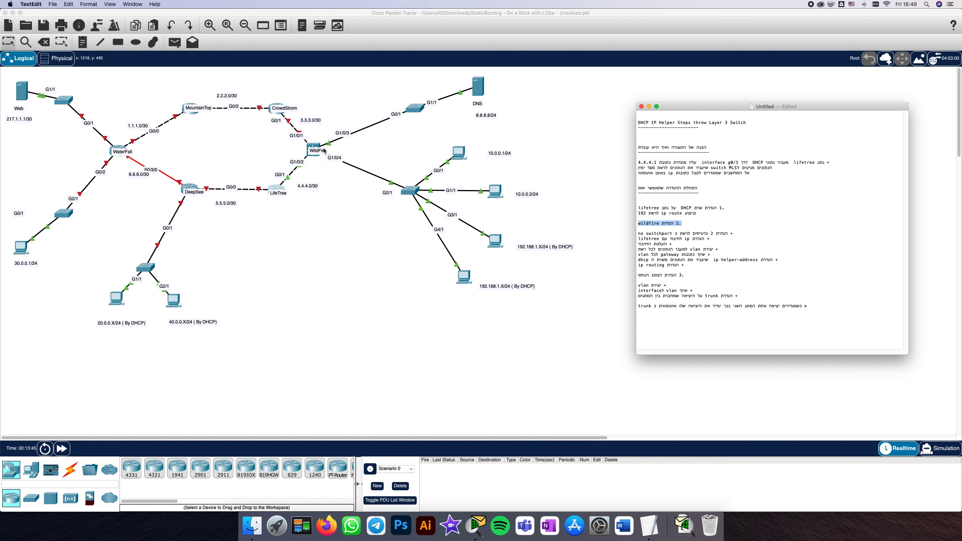
pyautogui.tripleClick(724, 233)
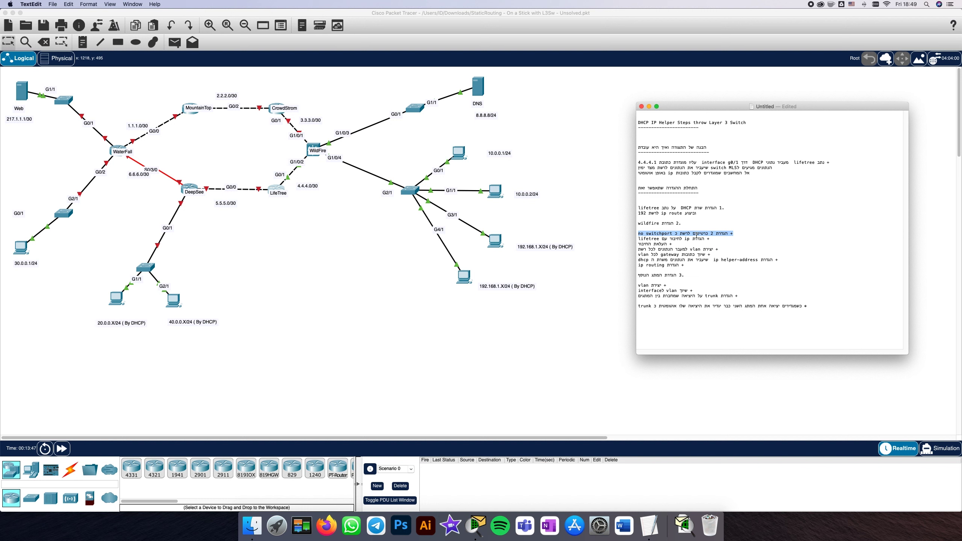
# - Open the WildFire multilayer switch's command line and apply no switchport to interface range g1/0/1-2
pyautogui.click(312, 149)
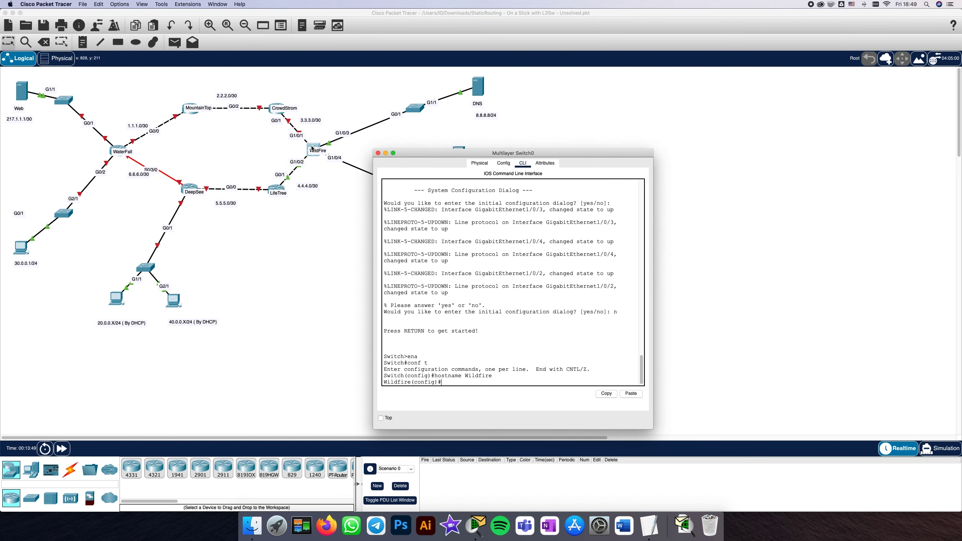
pyautogui.press('Return')
pyautogui.press('Return')
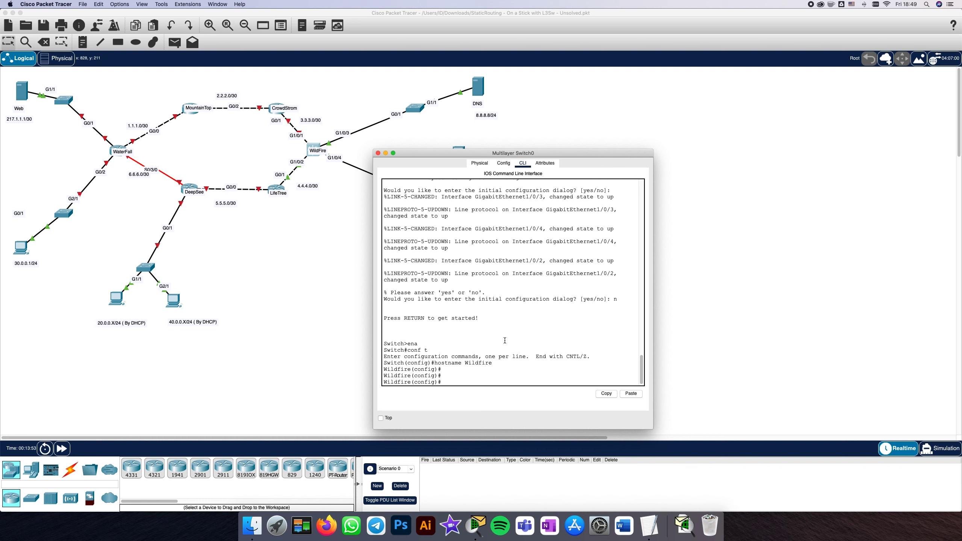
pyautogui.write('int')
pyautogui.write(' g1/0/1')
pyautogui.press('Left')
pyautogui.press('Left')
pyautogui.press('Left')
pyautogui.press('Left')
pyautogui.press('Left')
pyautogui.press('Left')
pyautogui.write('range')
pyautogui.press('Return')
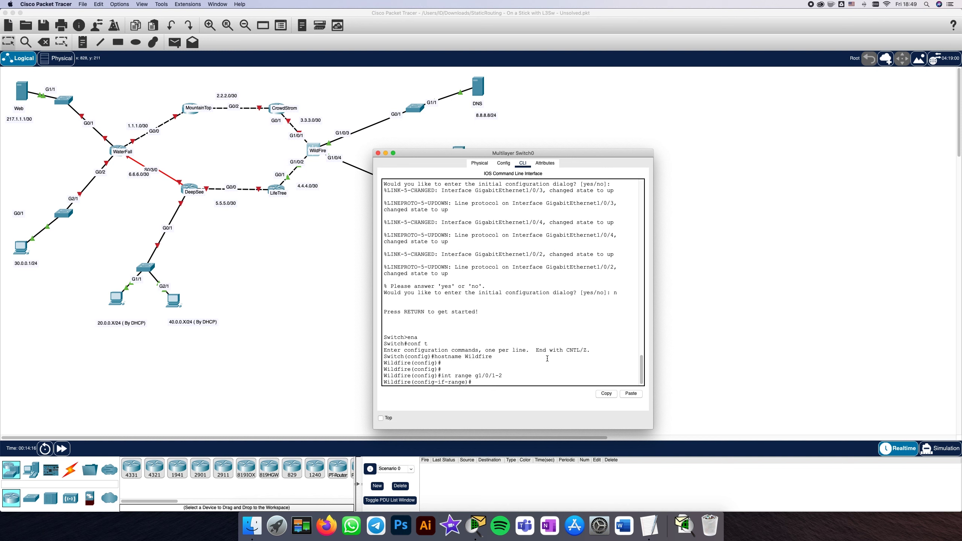
pyautogui.write('no sw')
pyautogui.press('Tab')
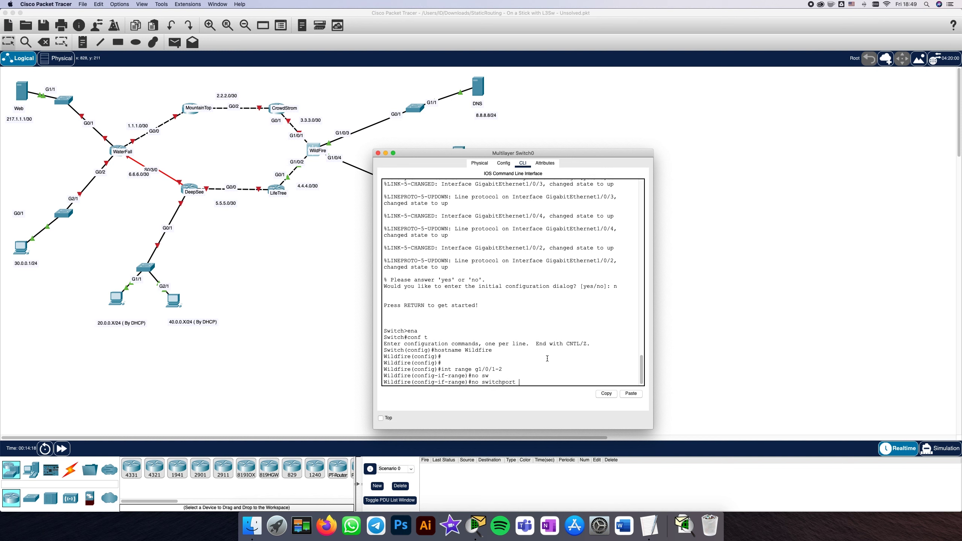
pyautogui.press('Return')
pyautogui.press('Return')
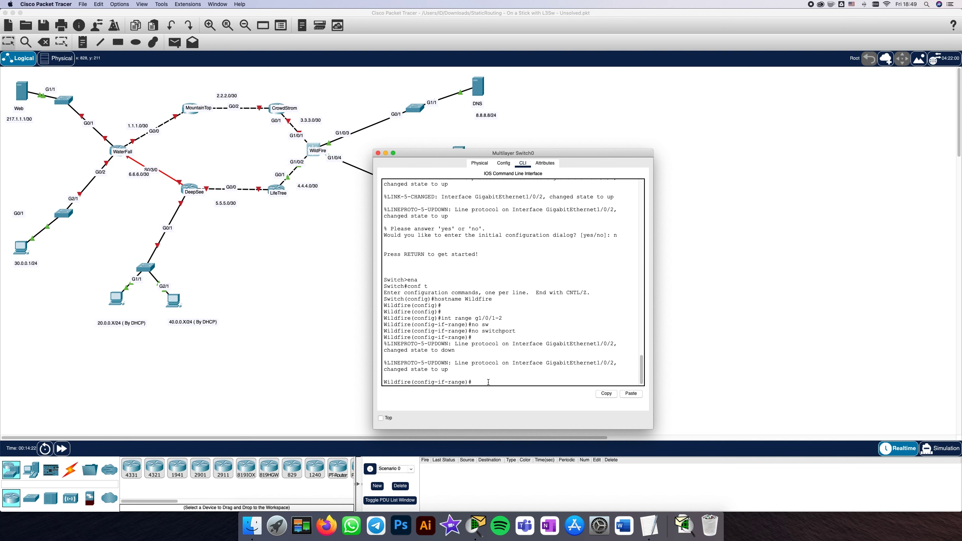
# - Assign IP address 4.4.4.2 with mask 255.255.255.252 to WildFire's interface g1/0/2
pyautogui.write('int g1/0/2')
pyautogui.press('Return')
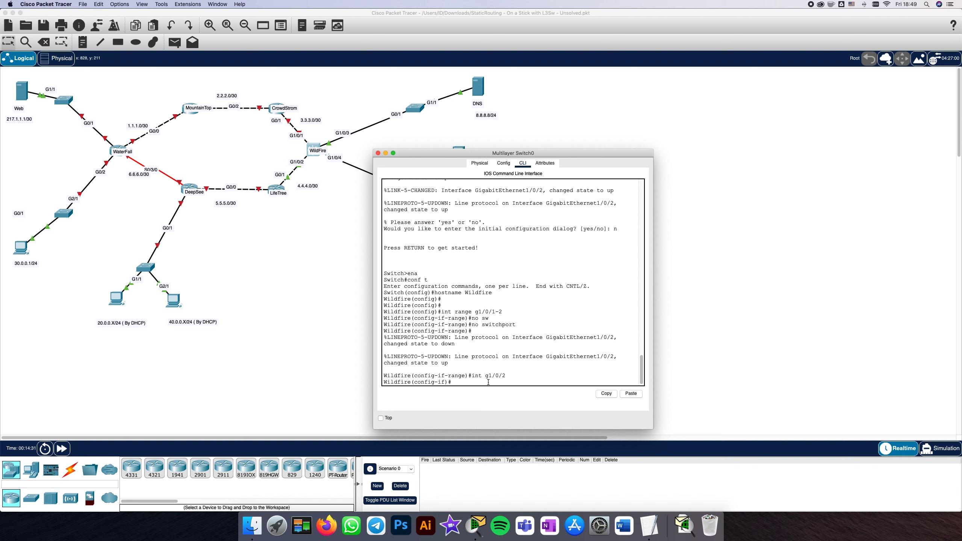
pyautogui.write('ip add')
pyautogui.press('Tab')
pyautogui.write('4')
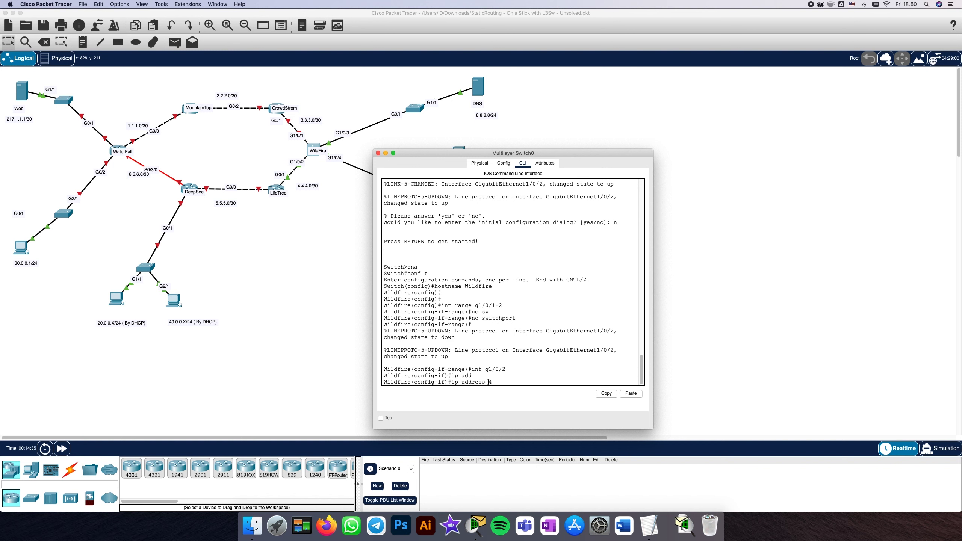
pyautogui.write('.4.4.2')
pyautogui.write('255.255.255.252')
pyautogui.press('Return')
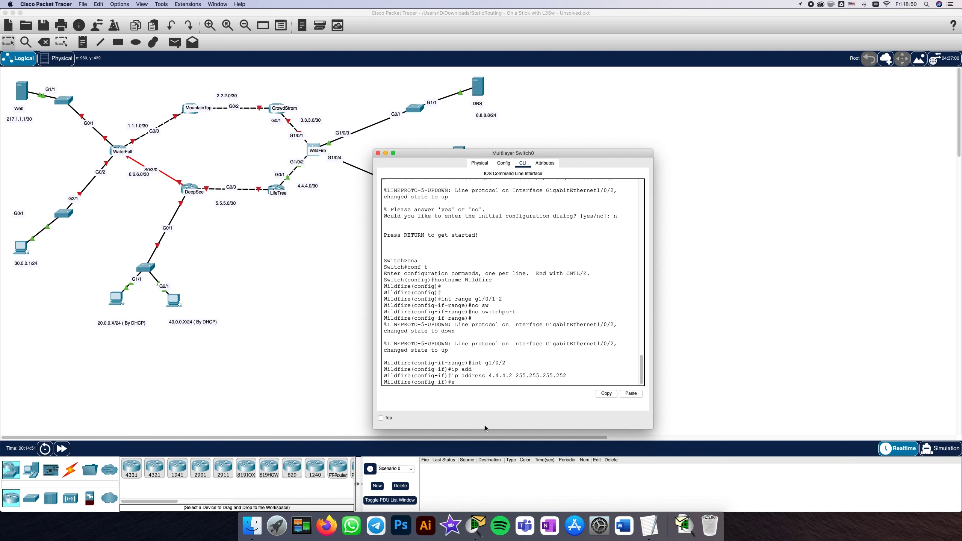
# - Enable interface g1/0/2 with no shutdown, leave its configuration mode and switch back to the TextEdit notes
pyautogui.write('no sh')
pyautogui.press('Tab')
pyautogui.press('Return')
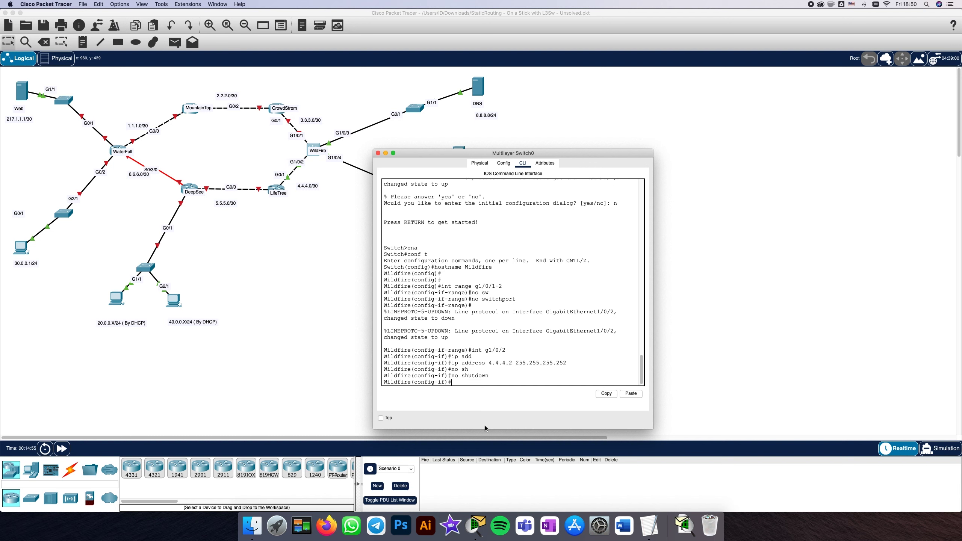
pyautogui.write('ex')
pyautogui.press('Return')
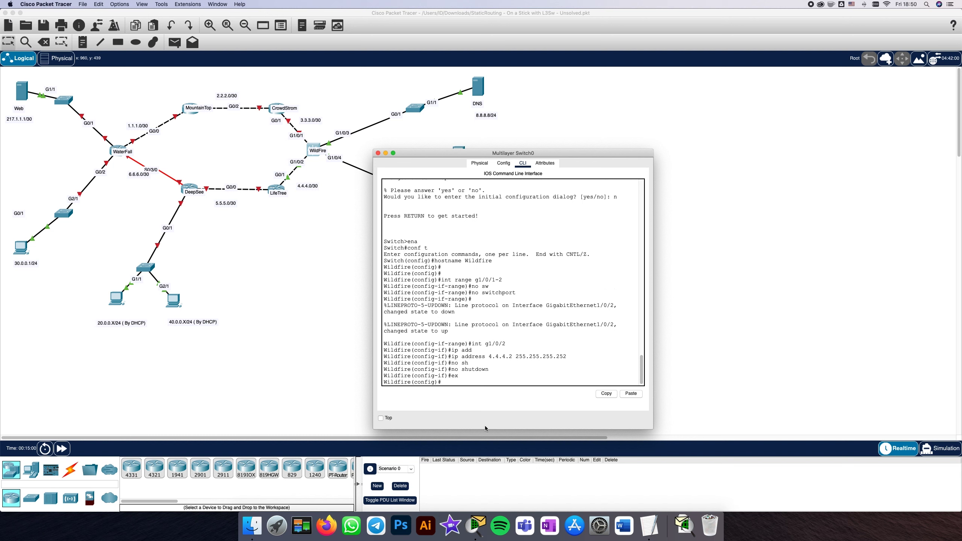
pyautogui.write('x')
pyautogui.press('super+Tab')
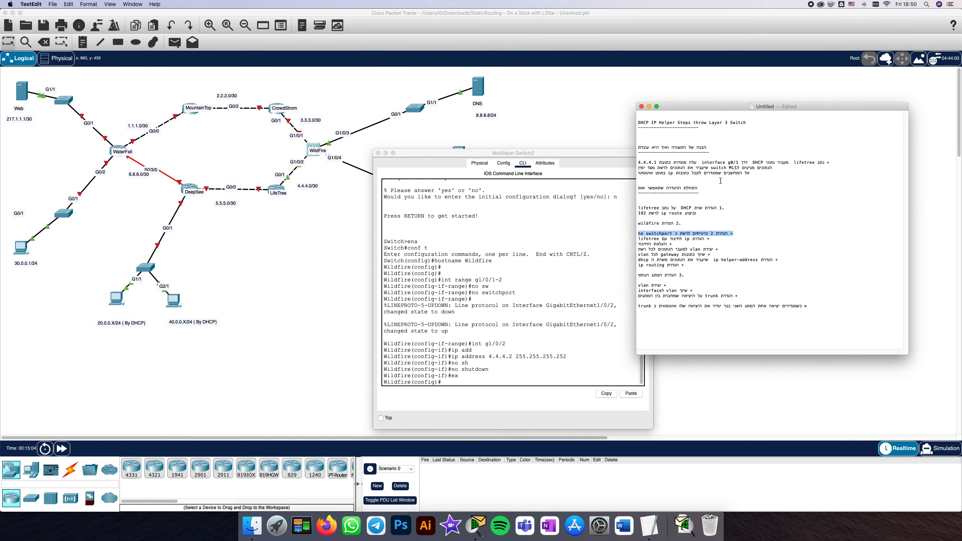
# - Review the notes' wildfire instructions on the lifetree connection and mark the line about creating a VLAN for each network
pyautogui.click(689, 240)
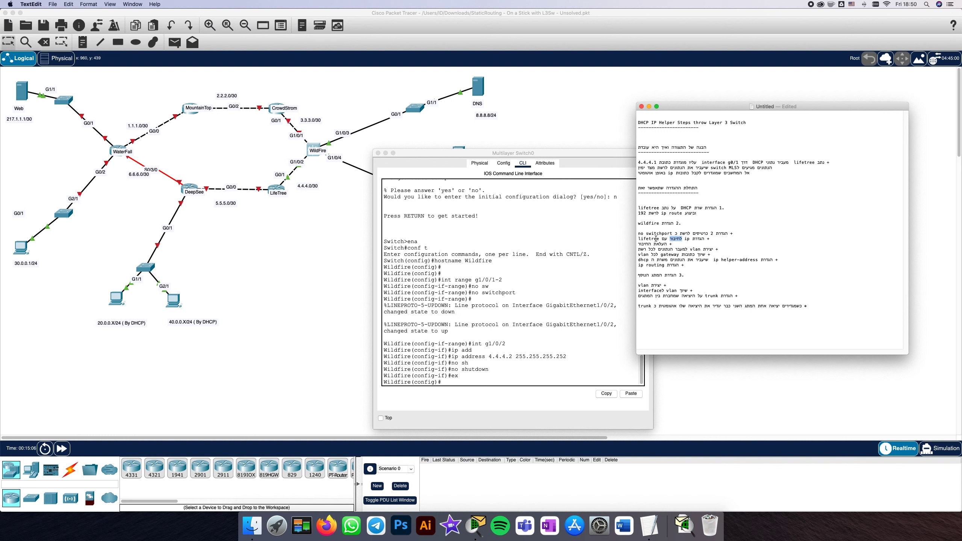
pyautogui.moveTo(638, 239); pyautogui.dragTo(710, 239)
pyautogui.click(648, 248)
pyautogui.moveTo(469, 369); pyautogui.dragTo(485, 369)
pyautogui.click(709, 256)
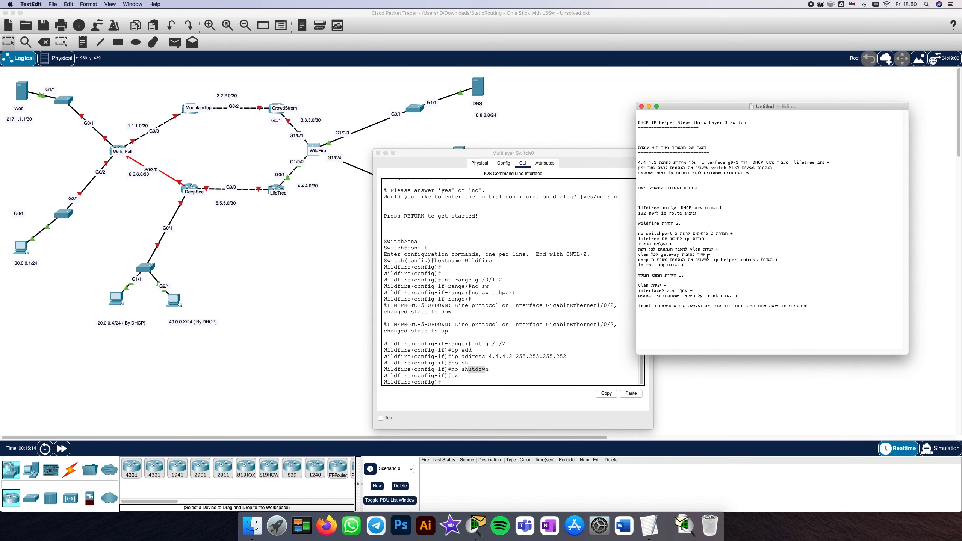
pyautogui.tripleClick(699, 249)
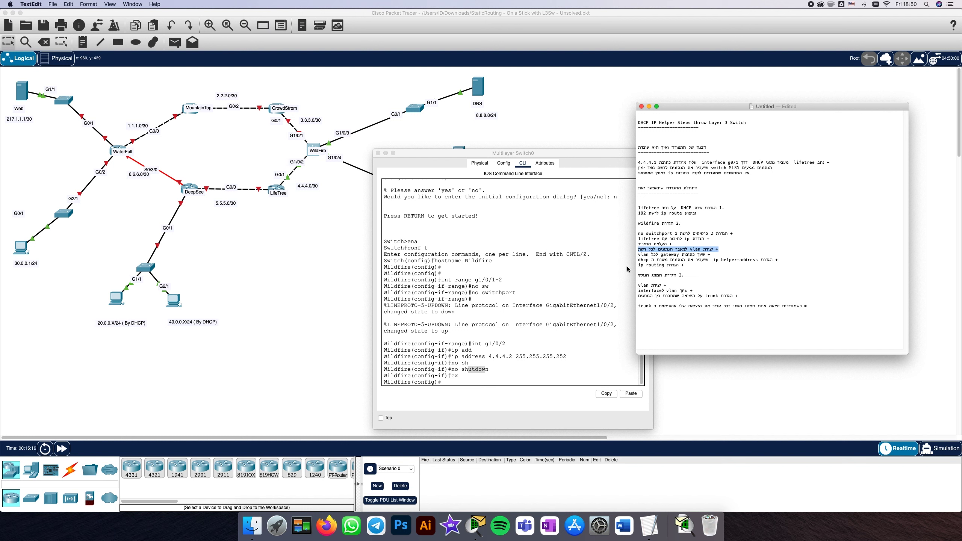
# - Switch to WildFire's command line in Packet Tracer and create VLAN 10 with the name Net10
pyautogui.click(518, 374)
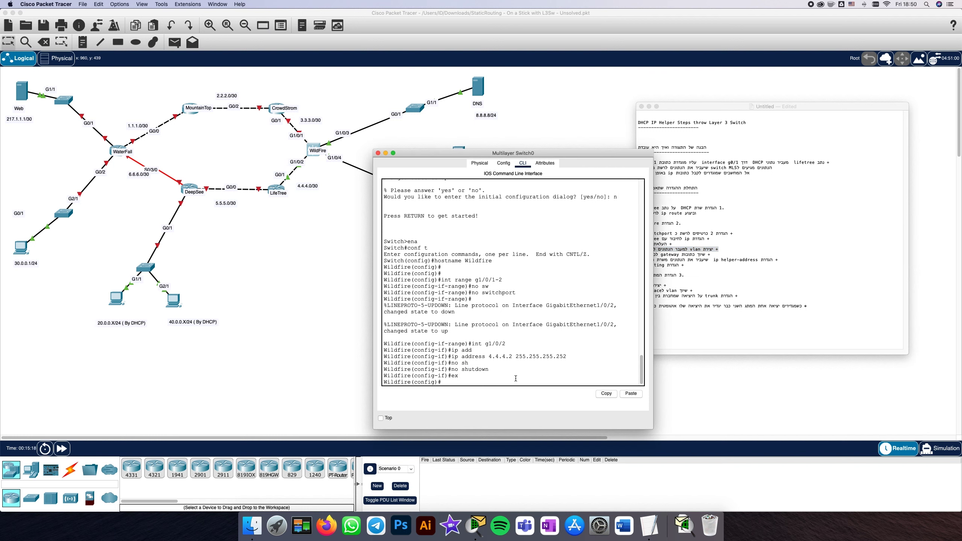
pyautogui.write('vlan 10')
pyautogui.press('Return')
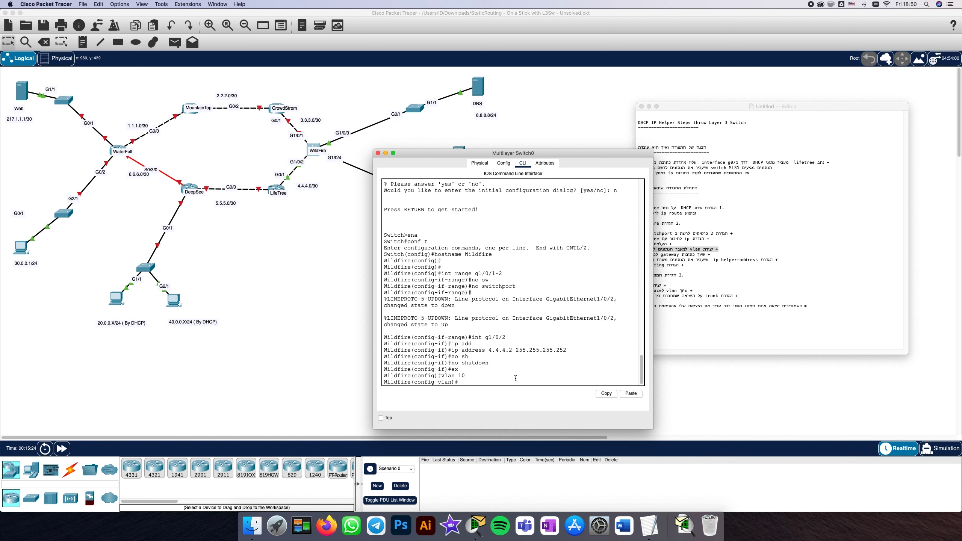
pyautogui.write('name Net10')
pyautogui.press('Return')
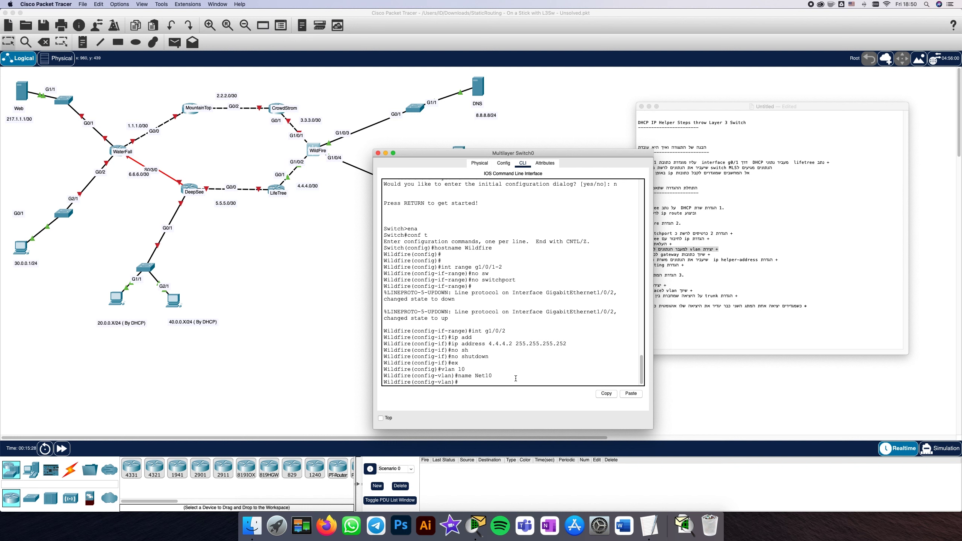
# - Move the switch window clear of the right-hand computers and create VLAN 192 with the name Net192
pyautogui.moveTo(549, 155); pyautogui.dragTo(352, 147)
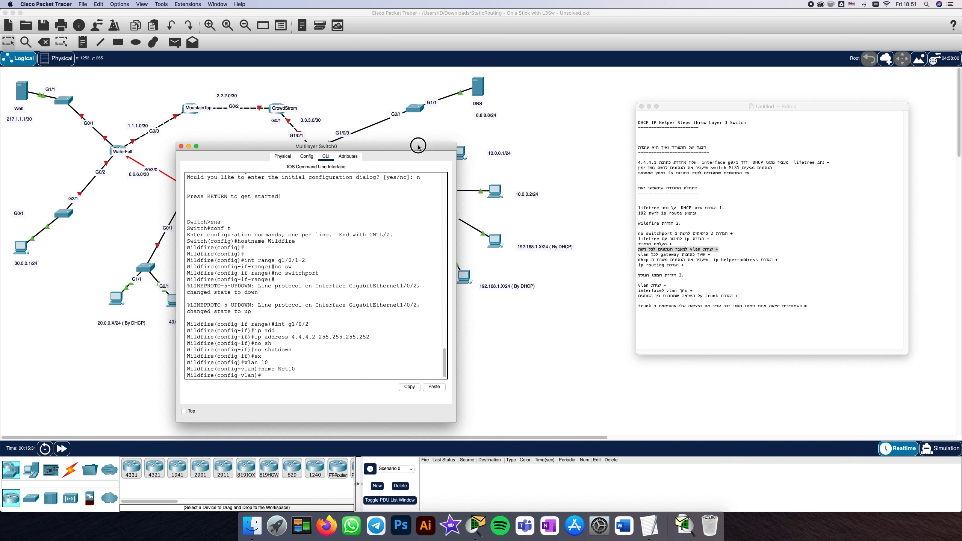
pyautogui.moveTo(419, 147); pyautogui.dragTo(361, 128)
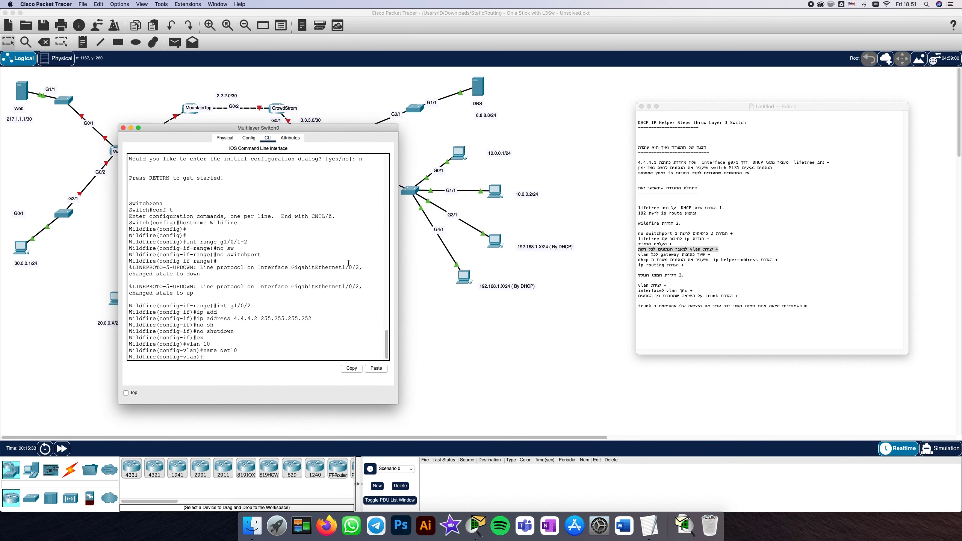
pyautogui.write('an 192')
pyautogui.press('Return')
pyautogui.write('na')
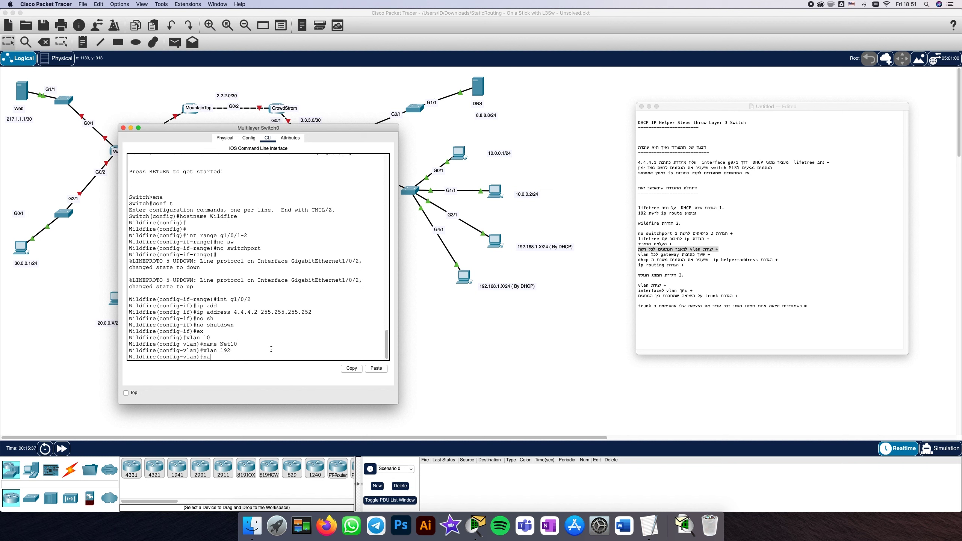
pyautogui.write('me Net192')
pyautogui.press('Return')
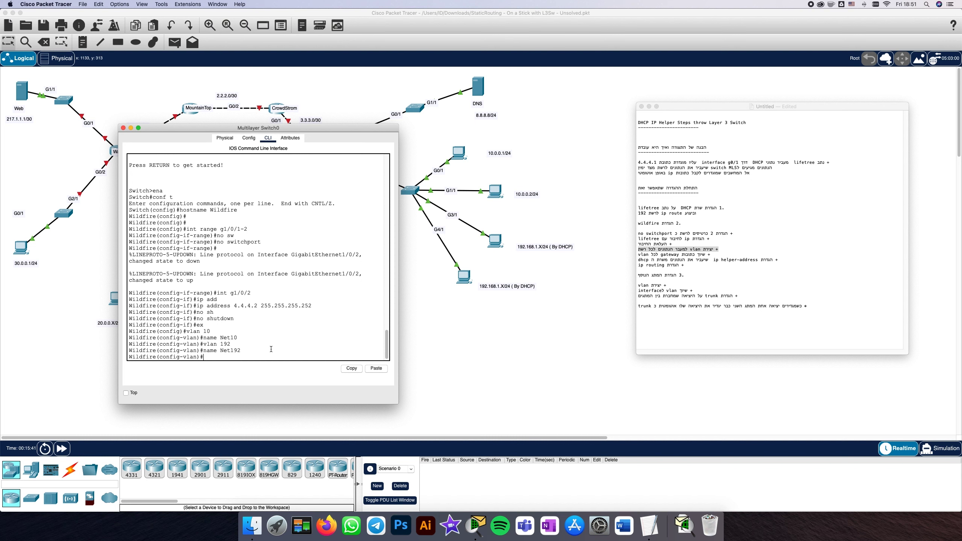
# - Check the topology, switch to the TextEdit notes and mark the instruction to assign a gateway address to each VLAN
pyautogui.click(451, 262)
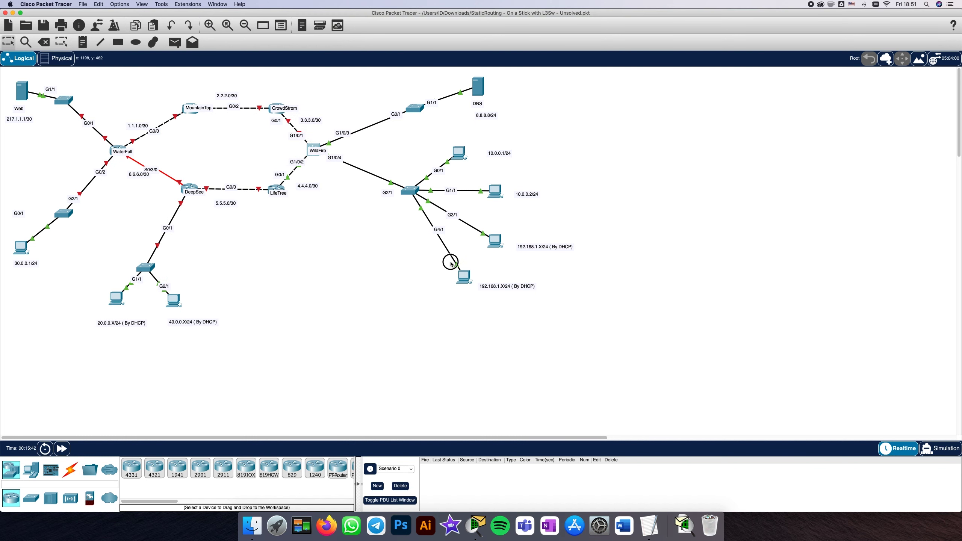
pyautogui.click(489, 277)
pyautogui.press('super+Tab')
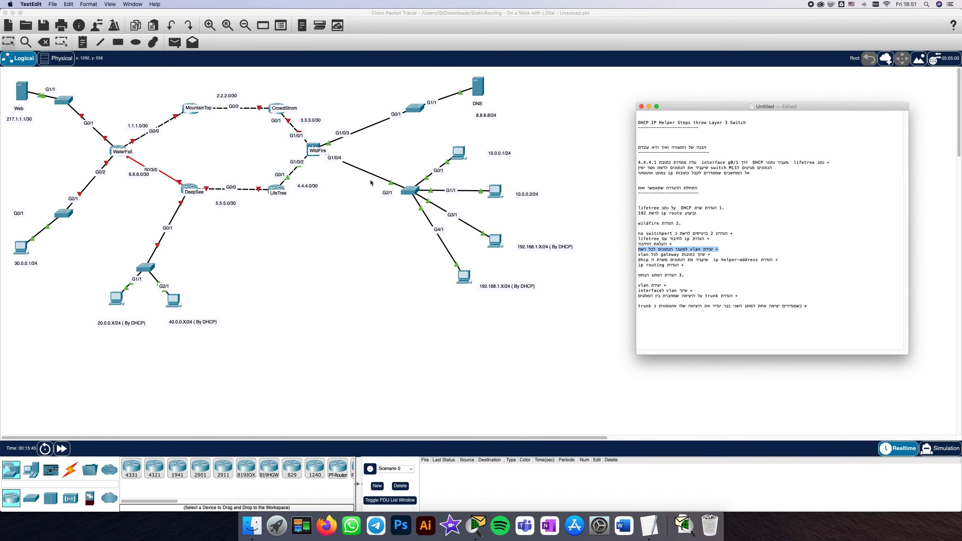
pyautogui.click(314, 148)
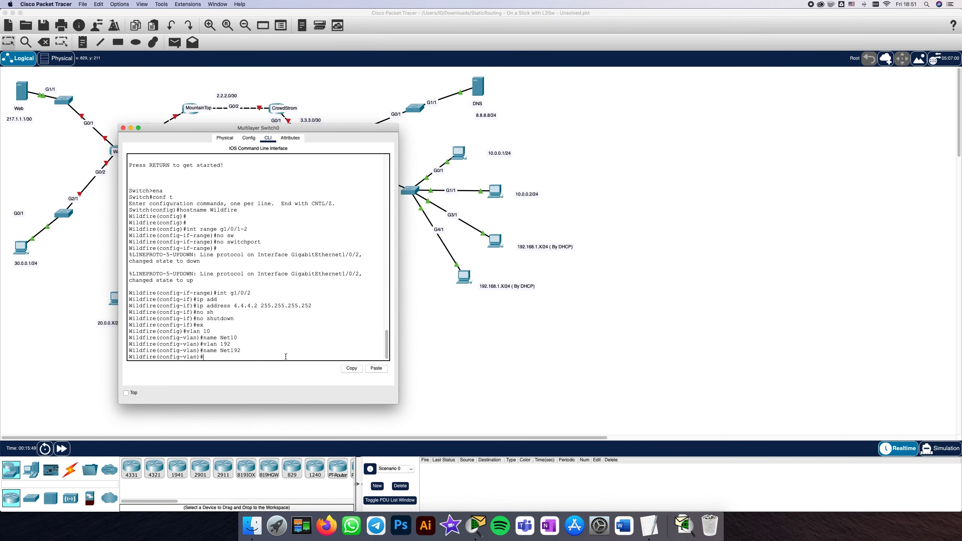
pyautogui.press('super+Tab')
pyautogui.press('super+Tab')
pyautogui.press('super+Tab')
pyautogui.press('super+Tab')
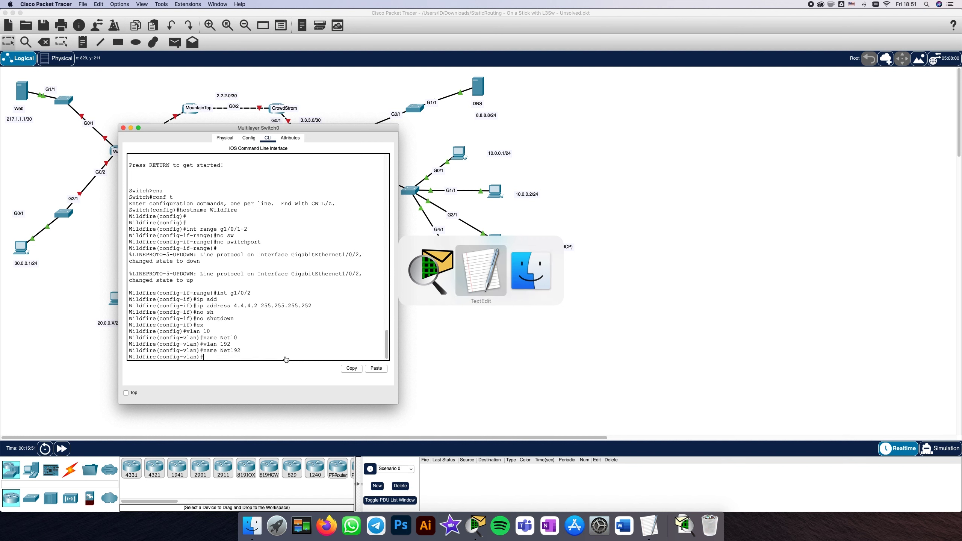
pyautogui.tripleClick(678, 253)
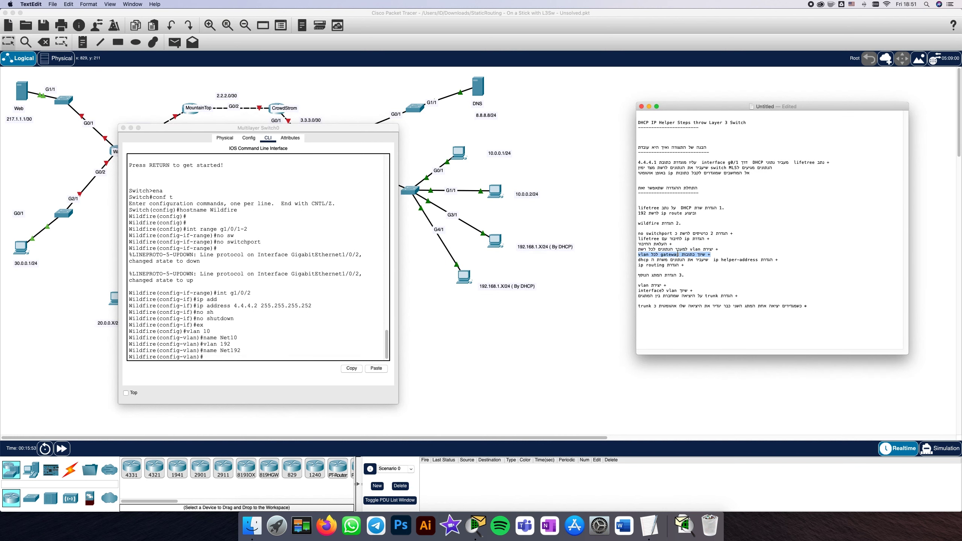
# - Return to WildFire's command line and assign IP address 10.0.0.254 with mask 255.255.255.0 to interface vlan 10
pyautogui.click(289, 353)
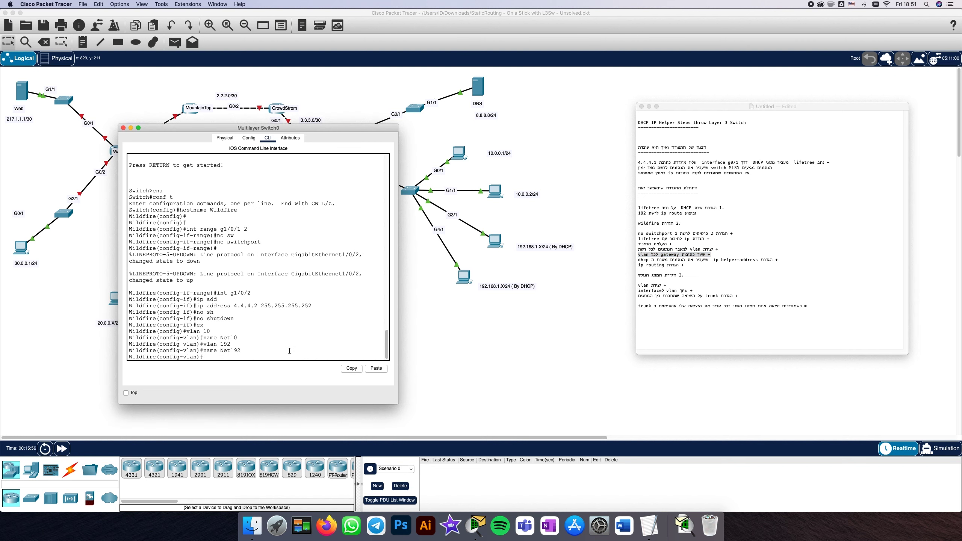
pyautogui.write('int vlan 10')
pyautogui.press('Return')
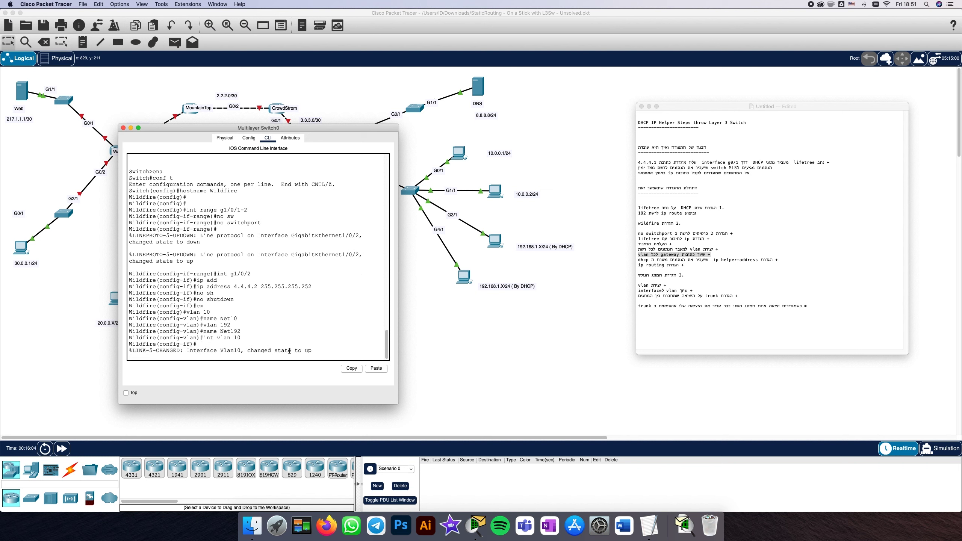
pyautogui.press('Return')
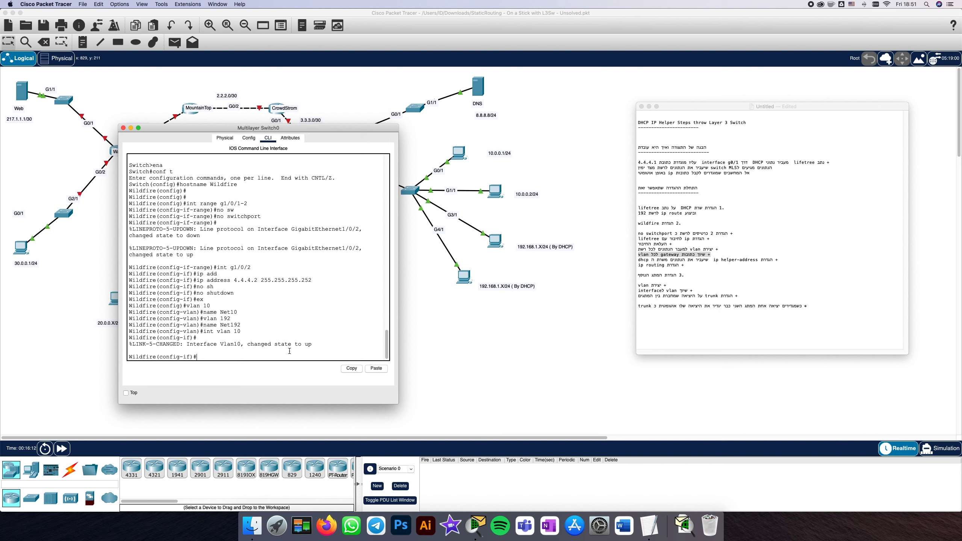
pyautogui.write('ip add')
pyautogui.press('Tab')
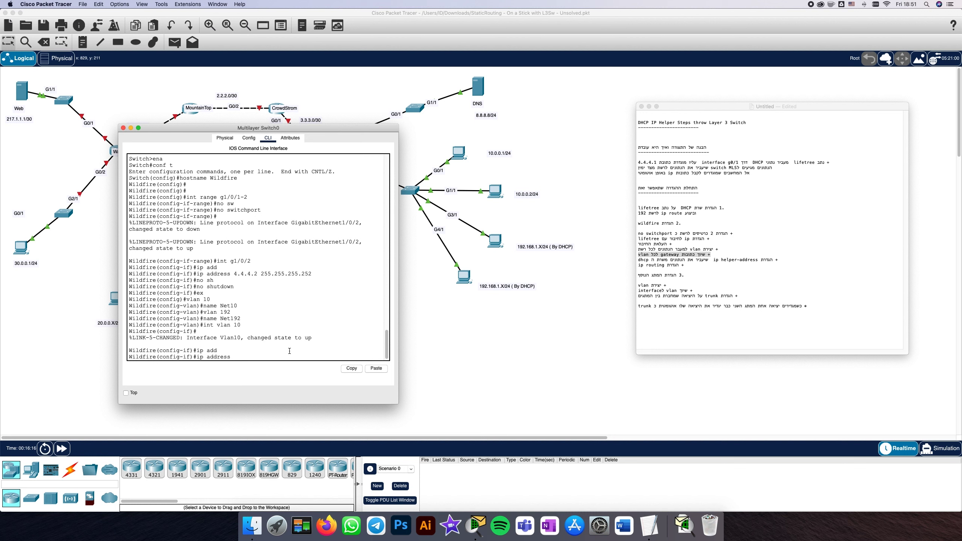
pyautogui.write('10.0.0.254 255.255.255.0')
pyautogui.press('Return')
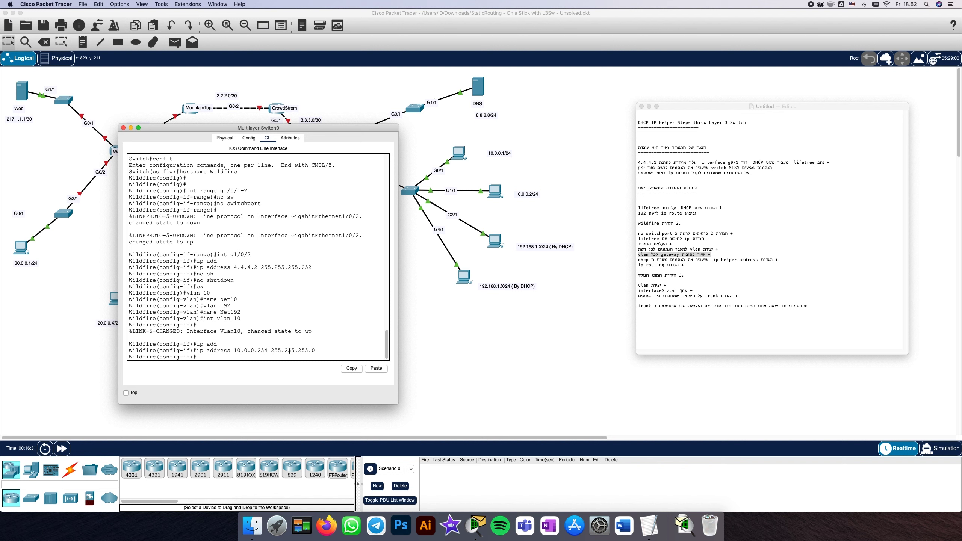
# - Assign IP address 192.168.1.1 with mask 255.255.255.0 to WildFire's interface vlan 192
pyautogui.write('int vlan 10')
pyautogui.press('Return')
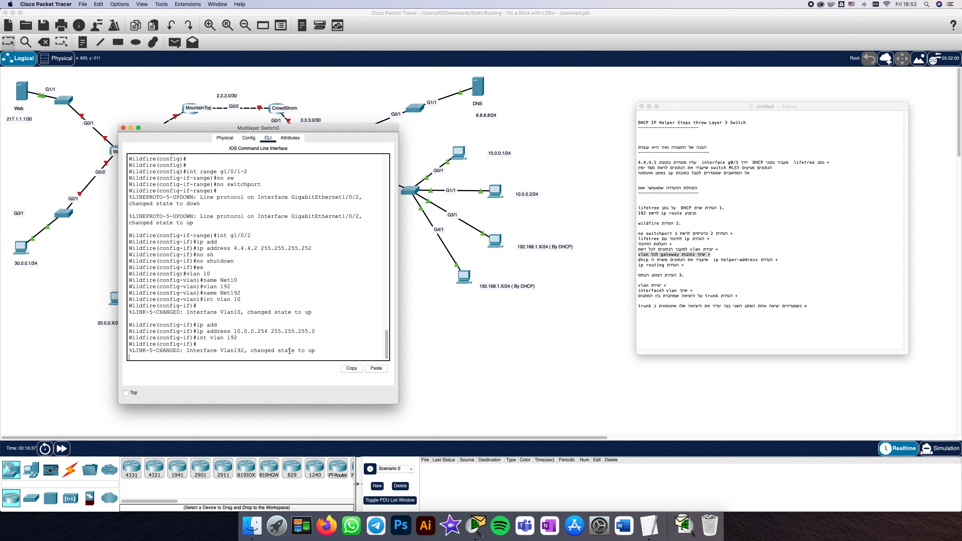
pyautogui.write('int vlan 192')
pyautogui.press('Up')
pyautogui.press('Up')
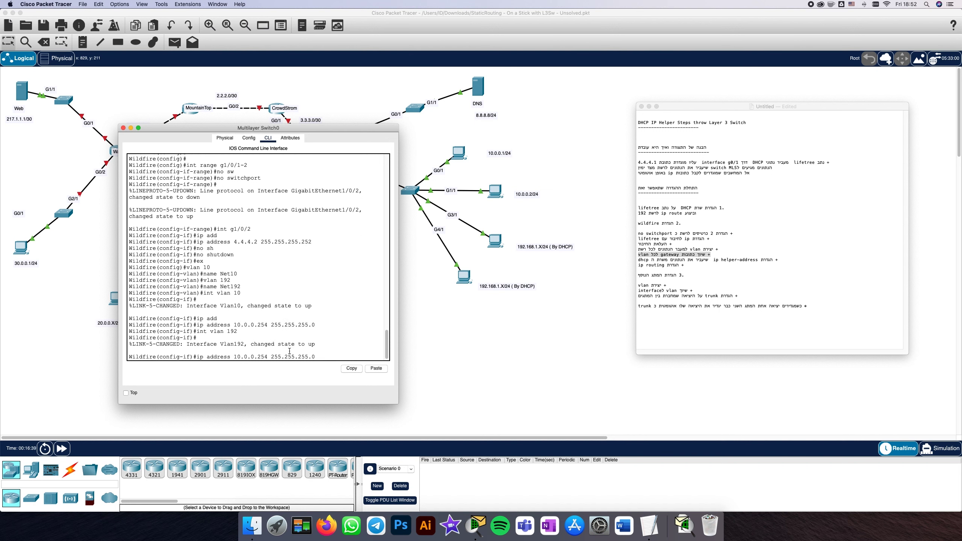
pyautogui.press('BackSpace')
pyautogui.press('BackSpace')
pyautogui.press('BackSpace')
pyautogui.press('BackSpace')
pyautogui.press('BackSpace')
pyautogui.press('BackSpace')
pyautogui.press('BackSpace')
pyautogui.press('BackSpace')
pyautogui.press('BackSpace')
pyautogui.press('BackSpace')
pyautogui.press('BackSpace')
pyautogui.press('BackSpace')
pyautogui.press('BackSpace')
pyautogui.press('BackSpace')
pyautogui.press('BackSpace')
pyautogui.press('BackSpace')
pyautogui.press('BackSpace')
pyautogui.press('BackSpace')
pyautogui.press('BackSpace')
pyautogui.press('BackSpace')
pyautogui.write('92.168.1.1 255.255.255.0')
pyautogui.press('Return')
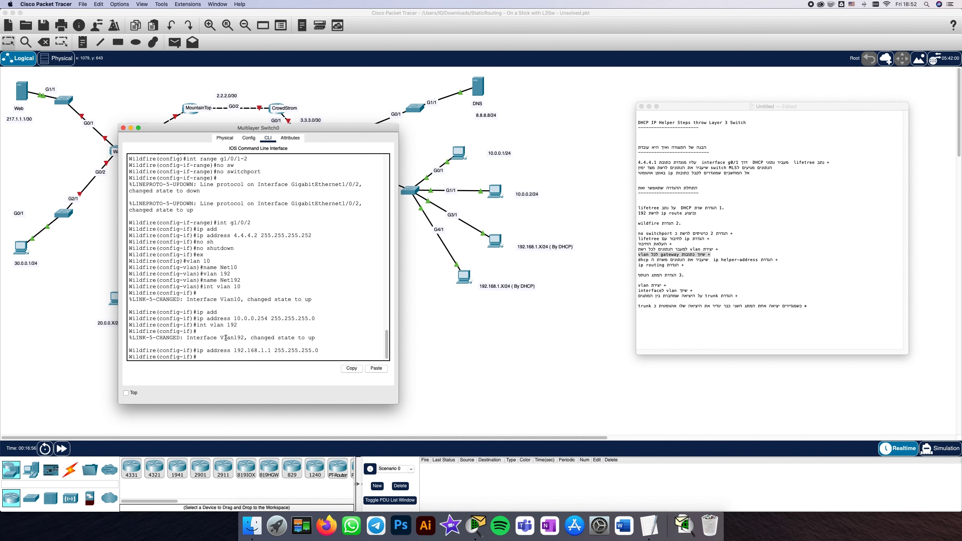
pyautogui.moveTo(220, 337); pyautogui.dragTo(241, 338)
pyautogui.click(198, 358)
pyautogui.write('ip dh')
pyautogui.press('Tab')
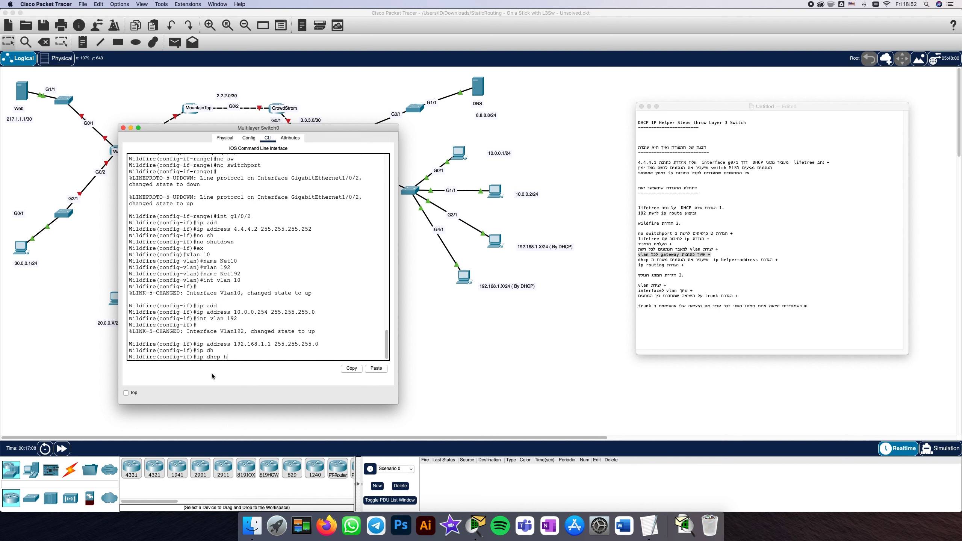
pyautogui.write('elp')
pyautogui.press('Tab')
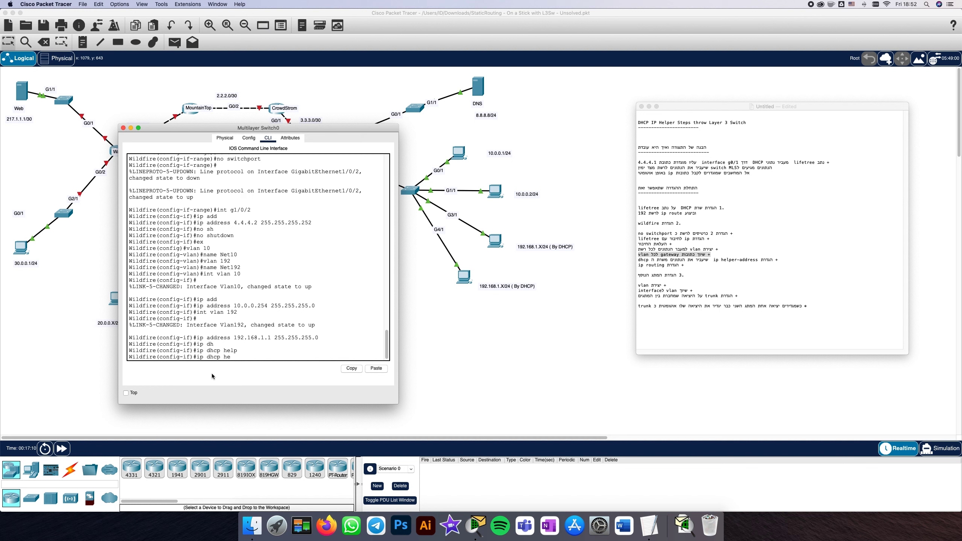
pyautogui.press('BackSpace')
pyautogui.press('BackSpace')
pyautogui.press('BackSpace')
pyautogui.press('BackSpace')
pyautogui.press('BackSpace')
pyautogui.press('BackSpace')
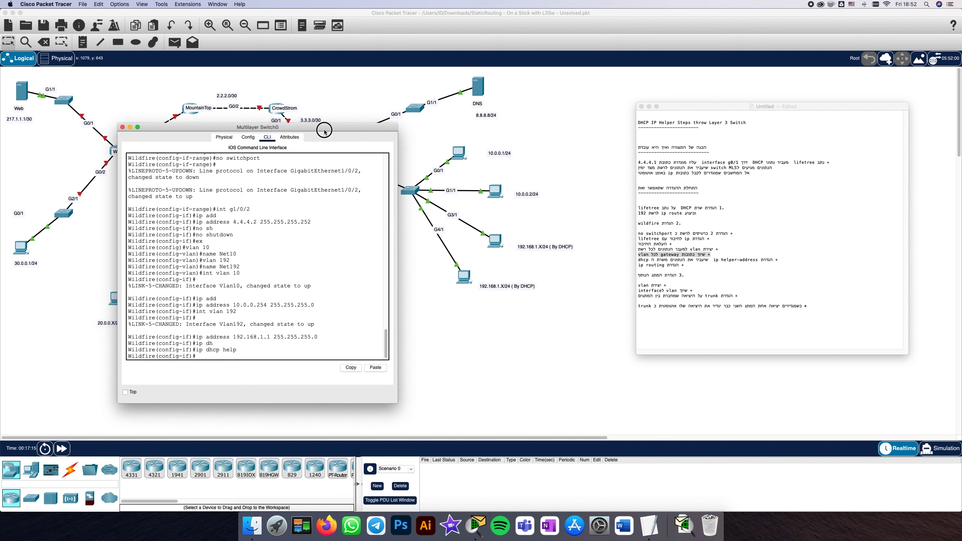
pyautogui.moveTo(323, 129); pyautogui.dragTo(281, 112)
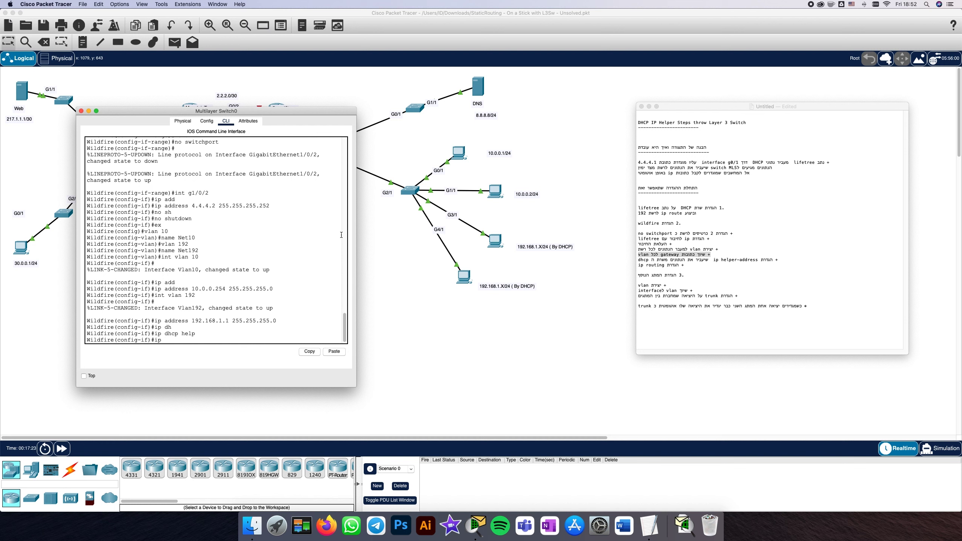
pyautogui.write('l')
pyautogui.press('Tab')
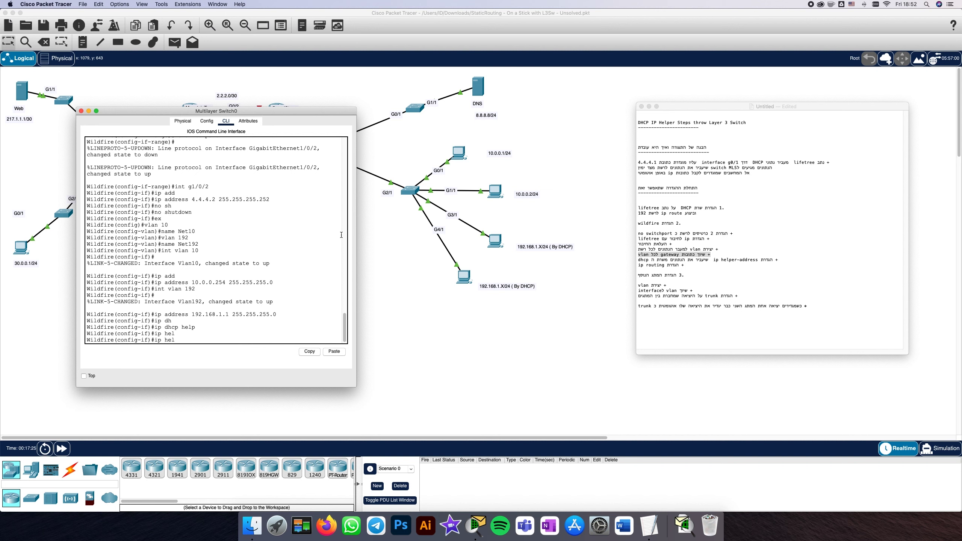
pyautogui.press('BackSpace')
pyautogui.press('BackSpace')
pyautogui.write('cp i')
pyautogui.write('p')
pyautogui.press('BackSpace')
pyautogui.press('BackSpace')
pyautogui.write('hel')
pyautogui.press('Tab')
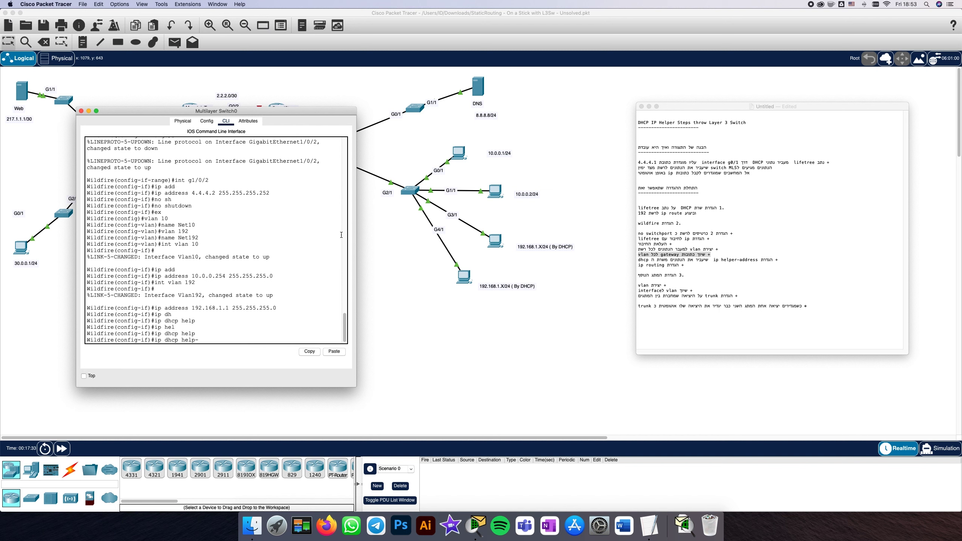
pyautogui.press('Tab')
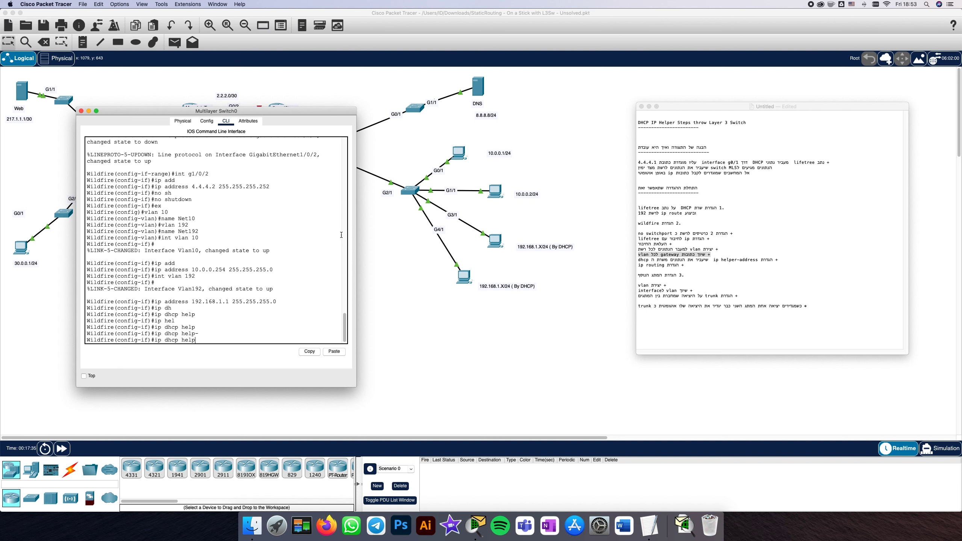
pyautogui.press('BackSpace')
pyautogui.press('BackSpace')
pyautogui.press('BackSpace')
pyautogui.press('BackSpace')
pyautogui.press('BackSpace')
pyautogui.press('BackSpace')
pyautogui.press('BackSpace')
pyautogui.press('BackSpace')
pyautogui.press('BackSpace')
# - Look up the available ip subcommands and set the ip helper-address of WildFire's interface vlan 192 to 4.4.4.1
pyautogui.write('?')
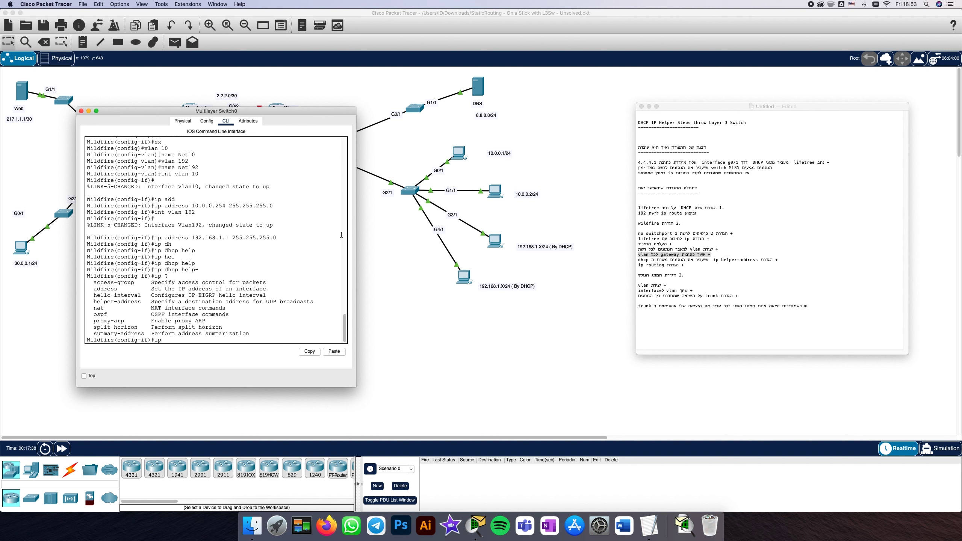
pyautogui.write('help-')
pyautogui.press('Tab')
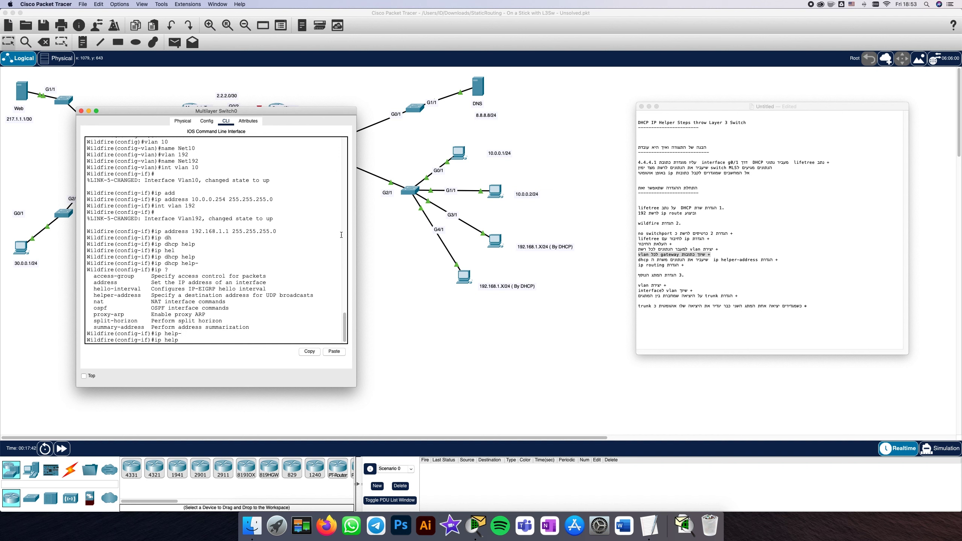
pyautogui.press('Tab')
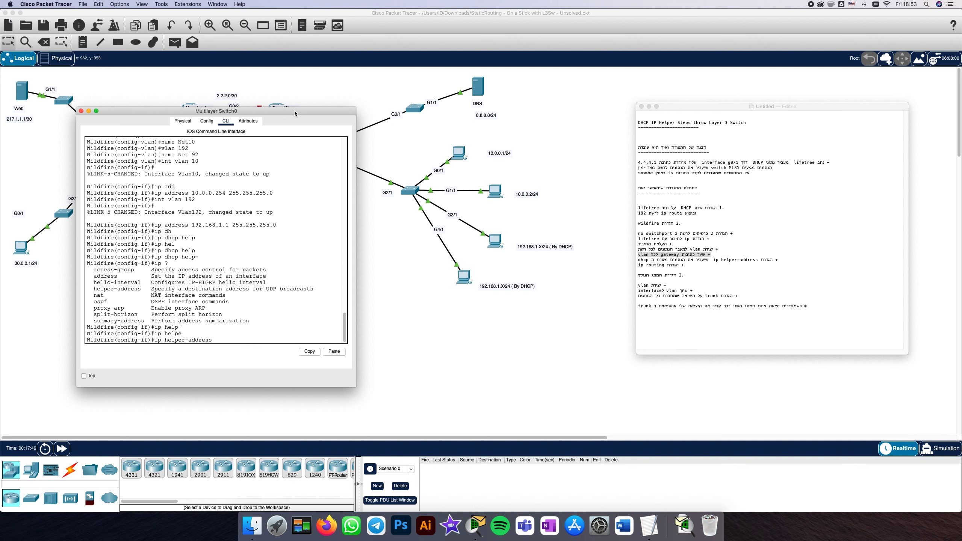
pyautogui.moveTo(295, 114); pyautogui.dragTo(389, 118)
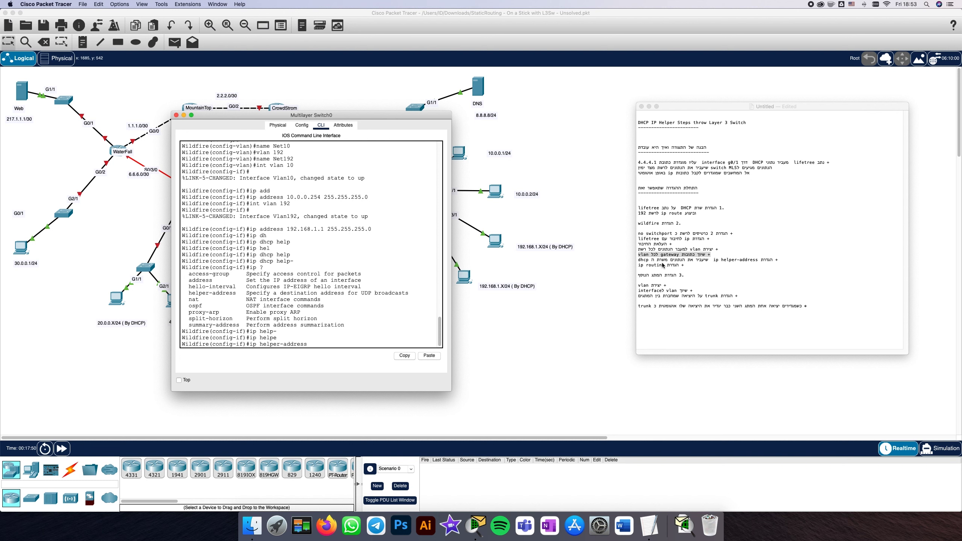
pyautogui.moveTo(407, 116); pyautogui.dragTo(331, 99)
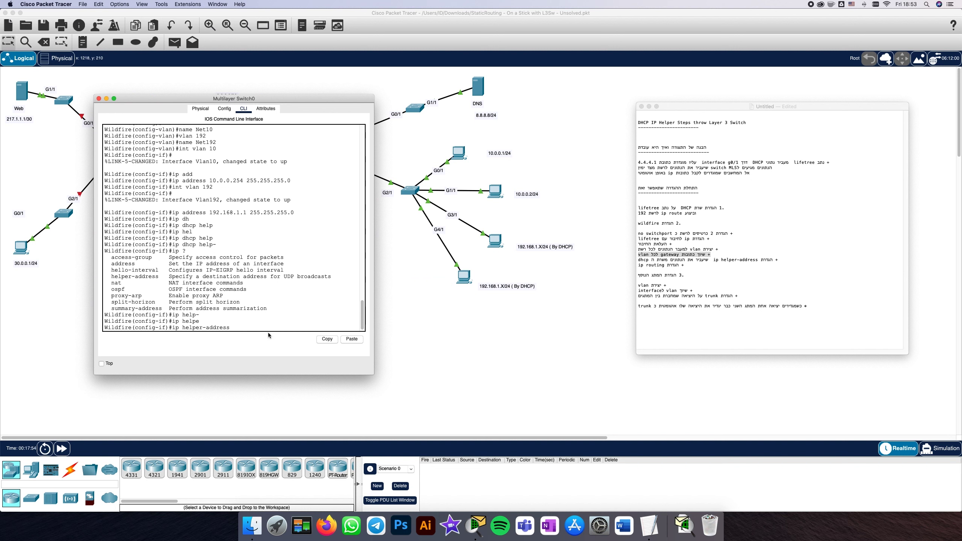
pyautogui.write('.4.1')
pyautogui.moveTo(269, 99); pyautogui.dragTo(524, 111)
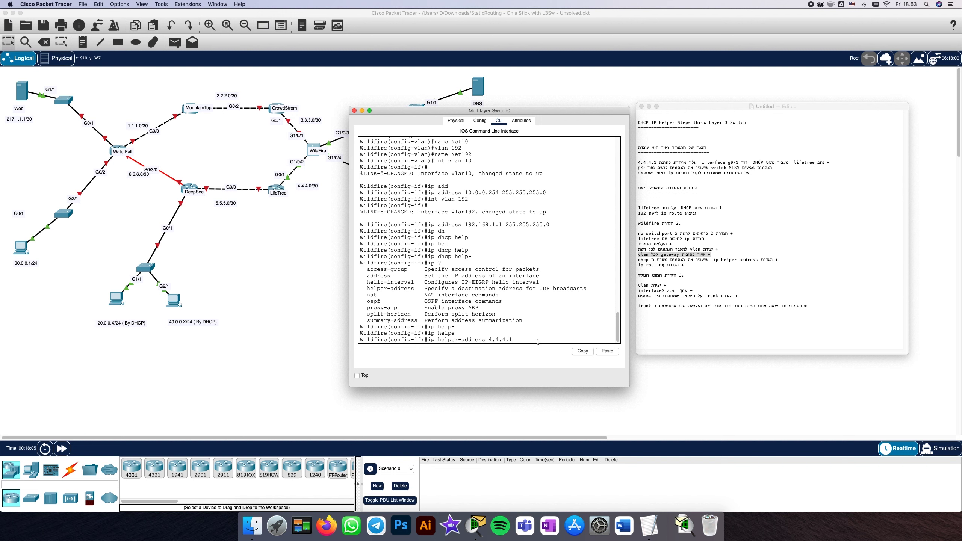
pyautogui.press('Return')
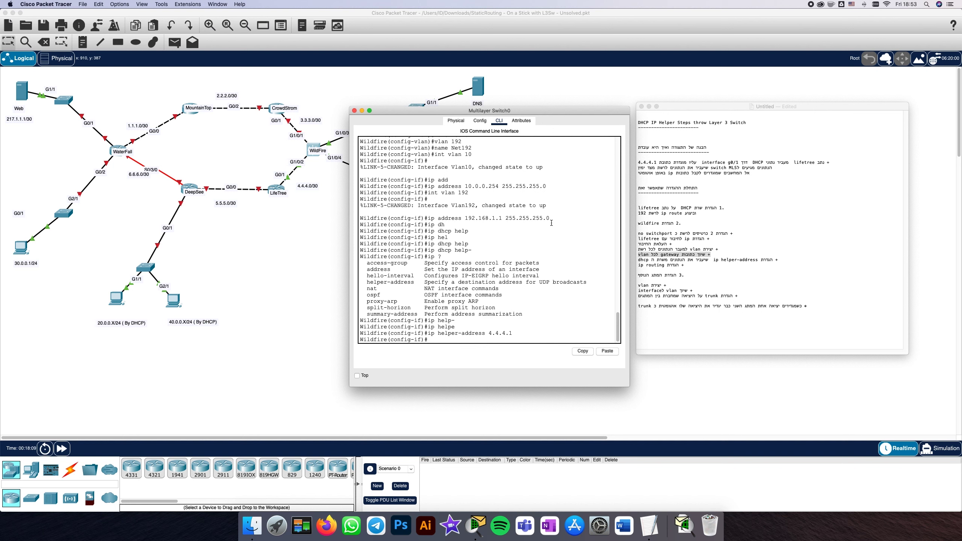
# - Leave interface configuration, re-enter WildFire's global configuration mode and enable ip routing
pyautogui.write('e')
pyautogui.write('nd')
pyautogui.press('Return')
pyautogui.press('Return')
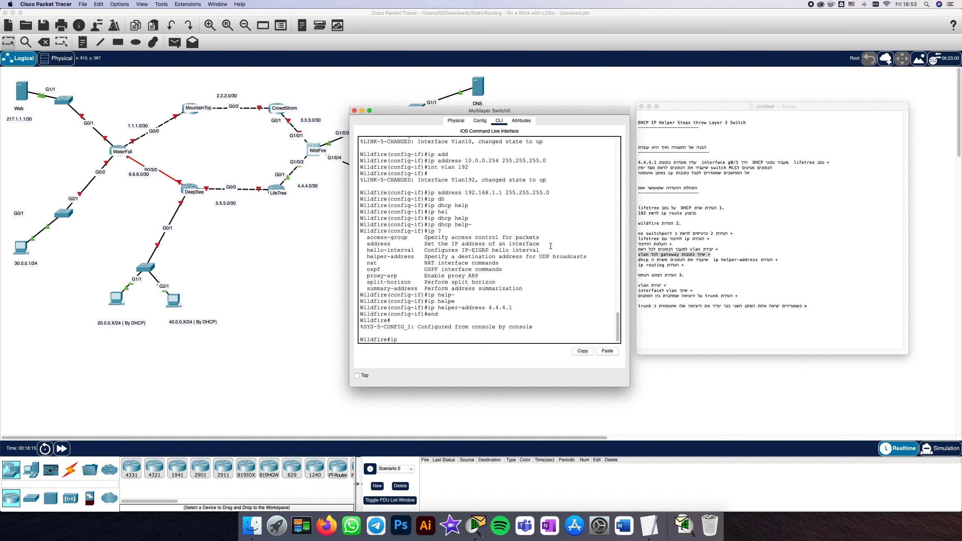
pyautogui.press('BackSpace')
pyautogui.press('BackSpace')
pyautogui.write('conf t')
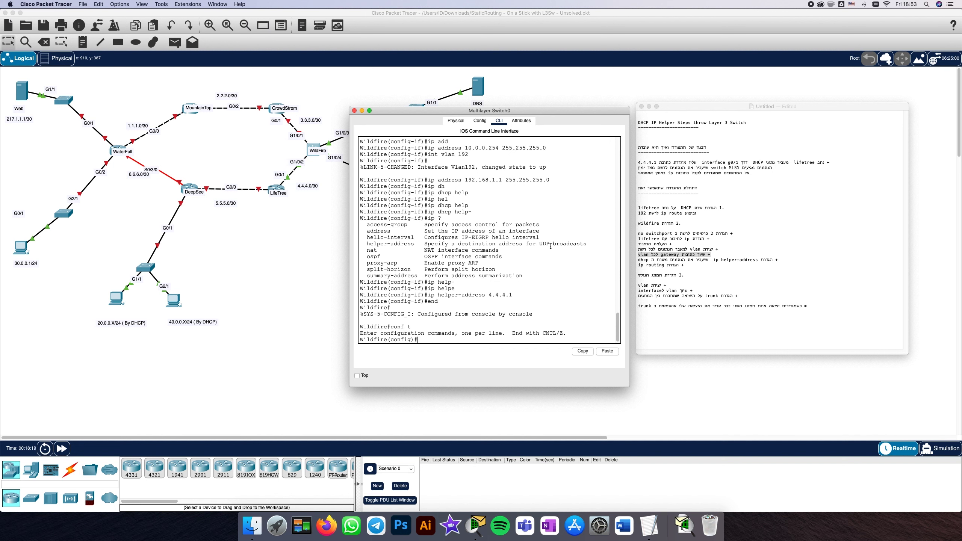
pyautogui.write('ip ro')
pyautogui.write('ute')
pyautogui.write('ing')
pyautogui.press('Return')
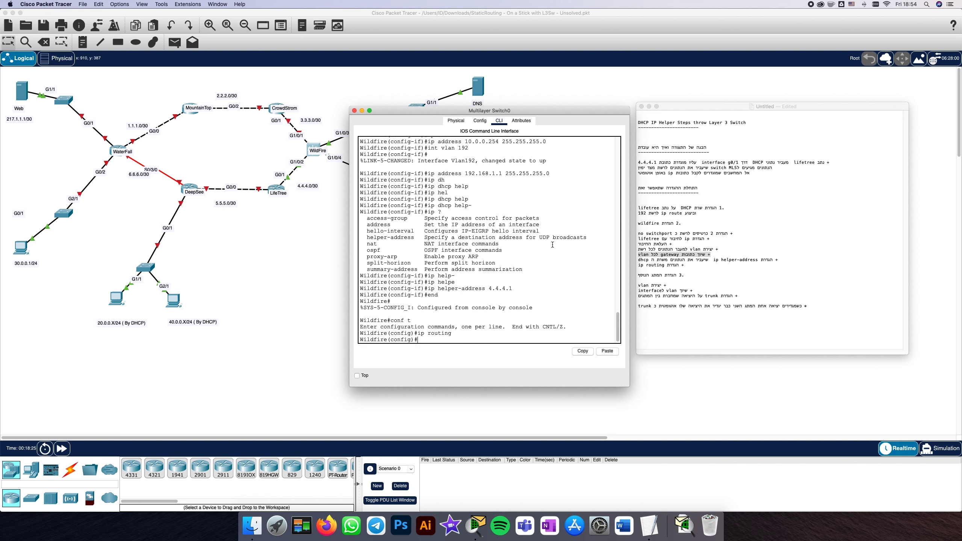
# - Switch to the TextEdit notes and mark the section 3 heading about configuring the additional switch
pyautogui.click(702, 263)
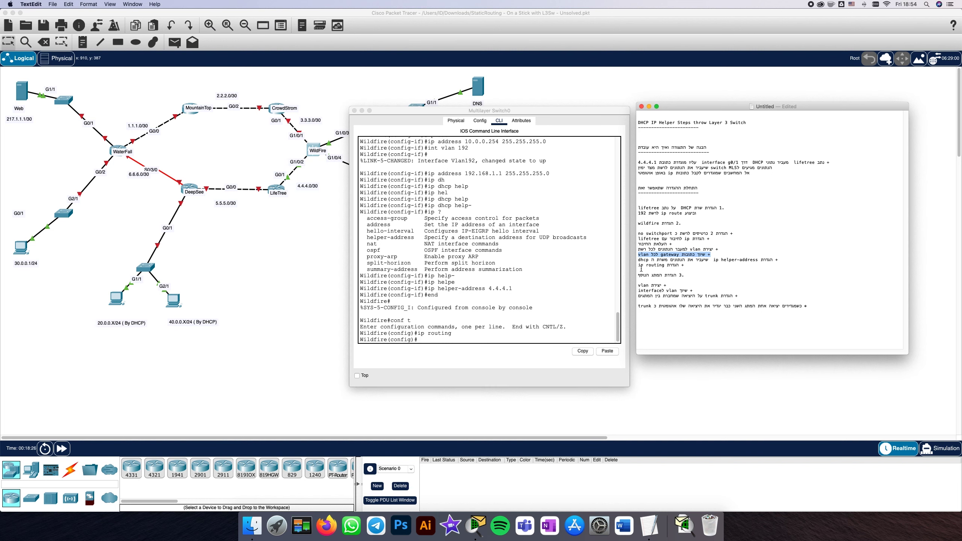
pyautogui.moveTo(641, 267); pyautogui.dragTo(687, 272)
pyautogui.click(685, 270)
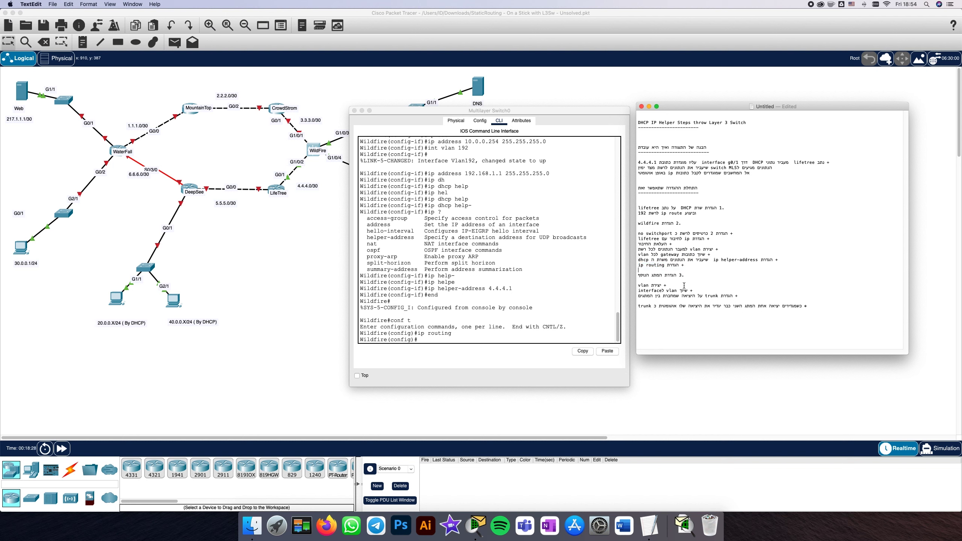
pyautogui.tripleClick(652, 274)
# - Close WildFire's window, open the switch linking the 10.0.0.X and 192.168.1.X computers and enter its global configuration mode
pyautogui.click(353, 111)
pyautogui.click(413, 192)
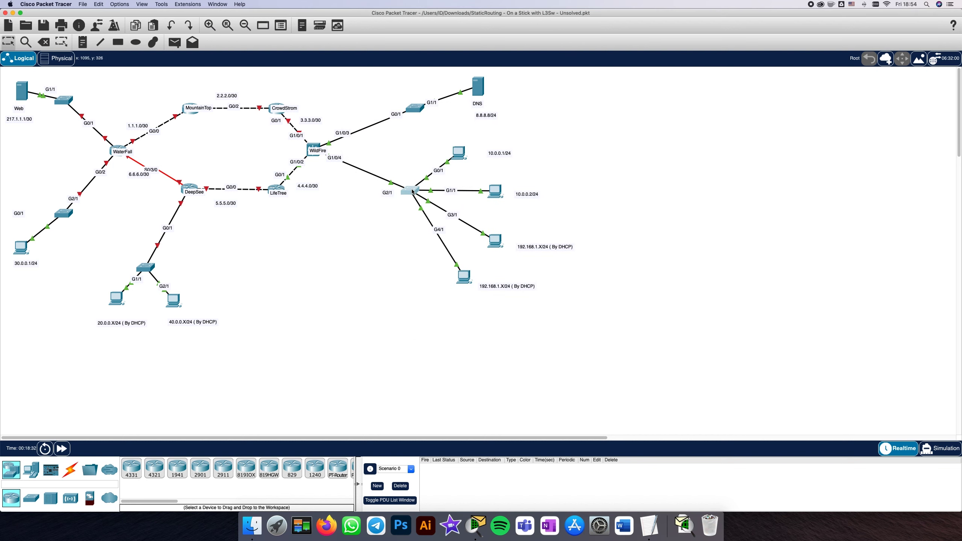
pyautogui.moveTo(455, 151); pyautogui.dragTo(186, 107)
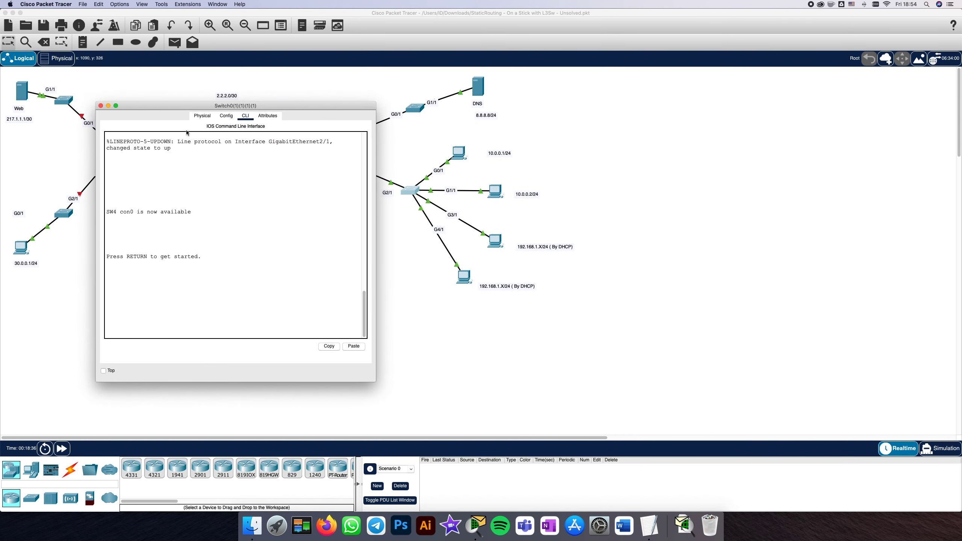
pyautogui.press('Return')
pyautogui.press('Return')
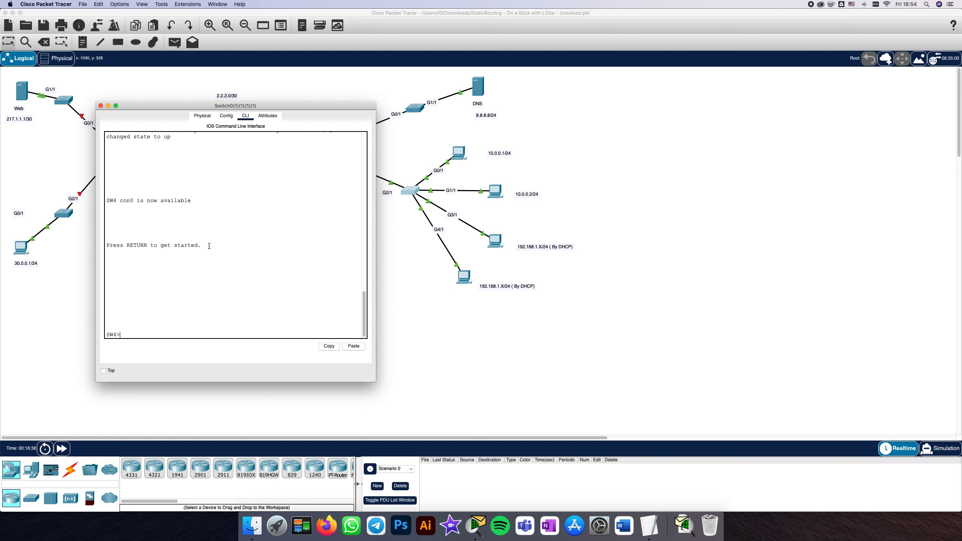
pyautogui.write('ena')
pyautogui.press('Return')
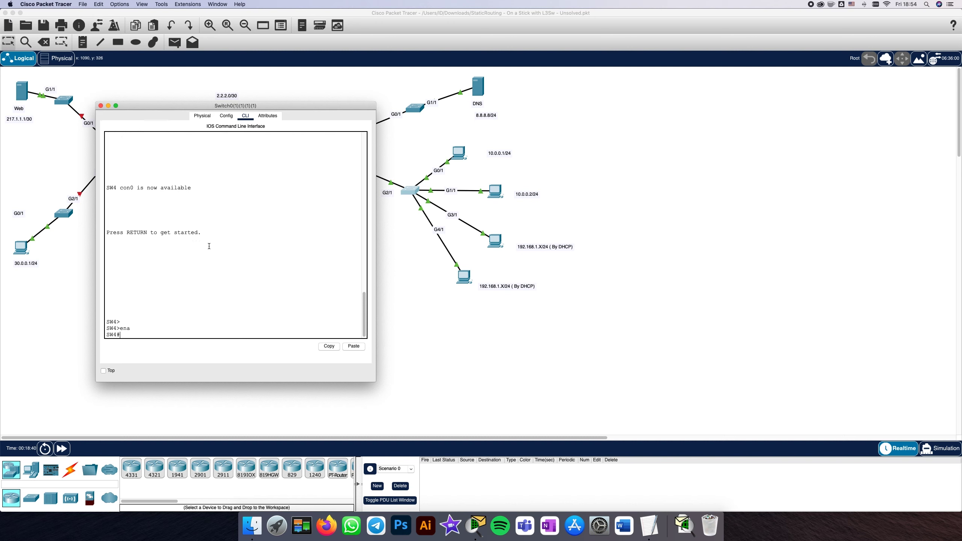
pyautogui.write('conf t')
pyautogui.press('Return')
# - Mark the VLAN creation line in the TextEdit notes and create VLAN 10 named Net10 on SW4
pyautogui.press('super+Tab')
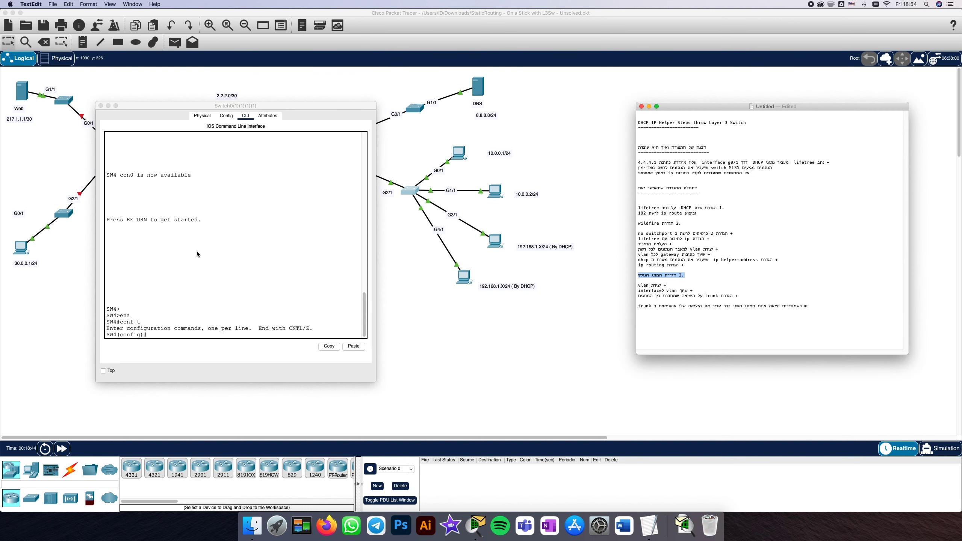
pyautogui.tripleClick(657, 285)
pyautogui.click(225, 335)
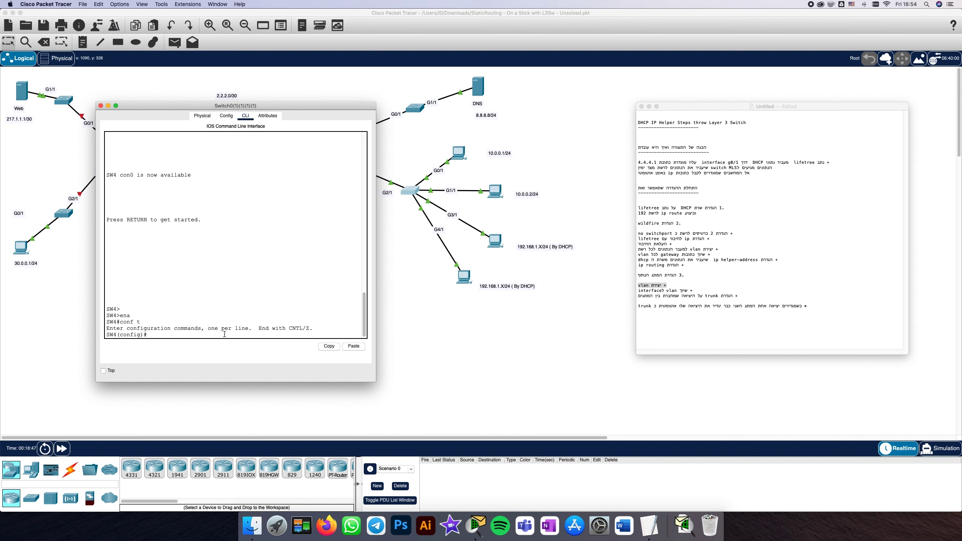
pyautogui.write('vlan 10')
pyautogui.press('Return')
pyautogui.write('nam')
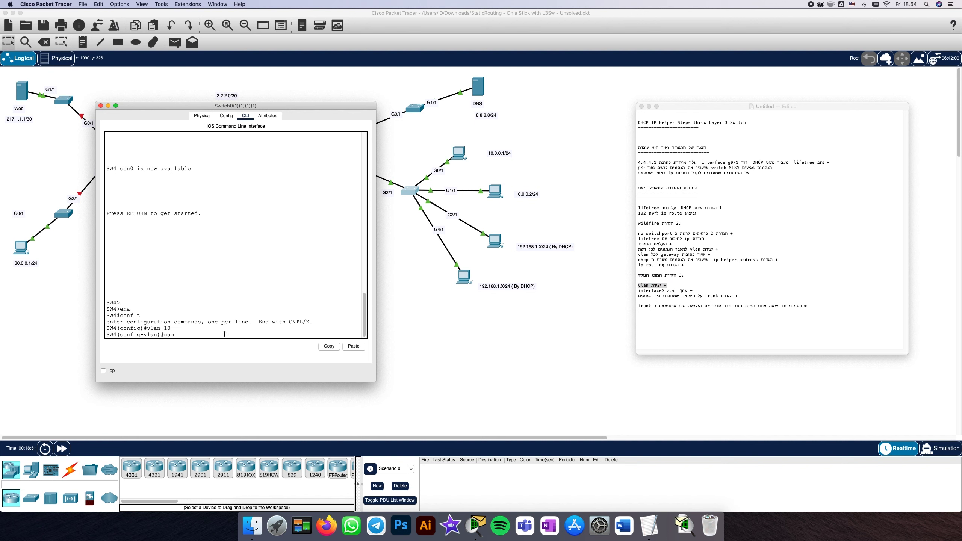
pyautogui.write('e Net10')
pyautogui.press('Return')
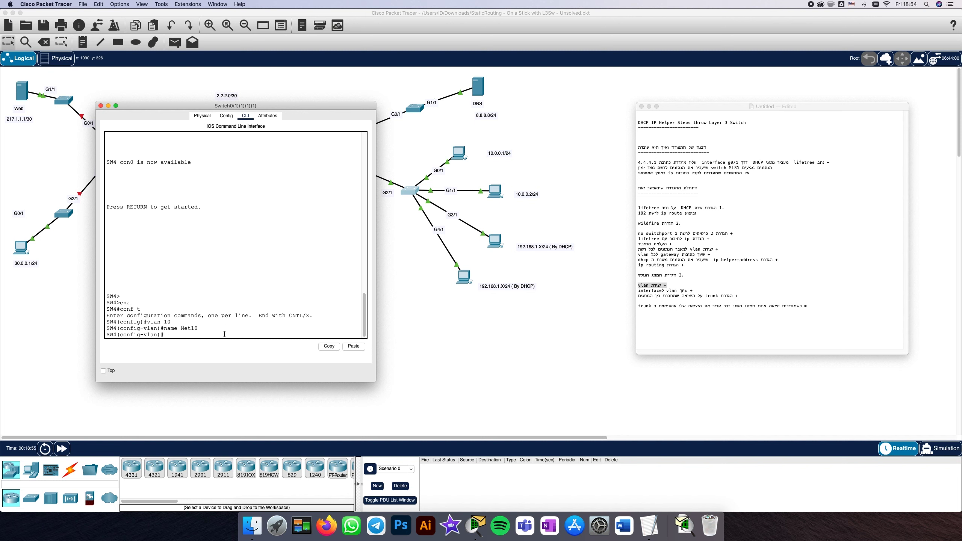
# - Create VLAN 192 on SW4 with the name Net192
pyautogui.write('vlan 192')
pyautogui.press('Return')
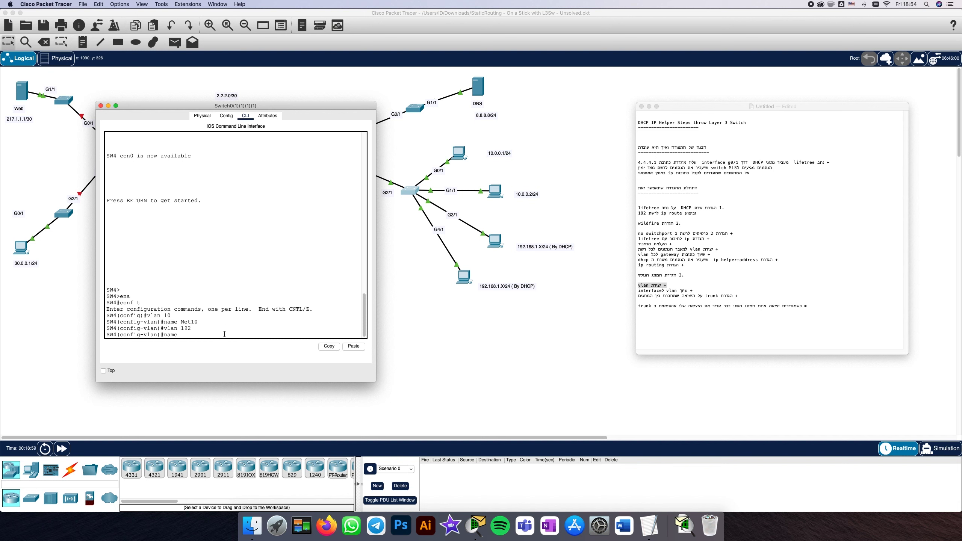
pyautogui.write('name Net192')
pyautogui.press('Return')
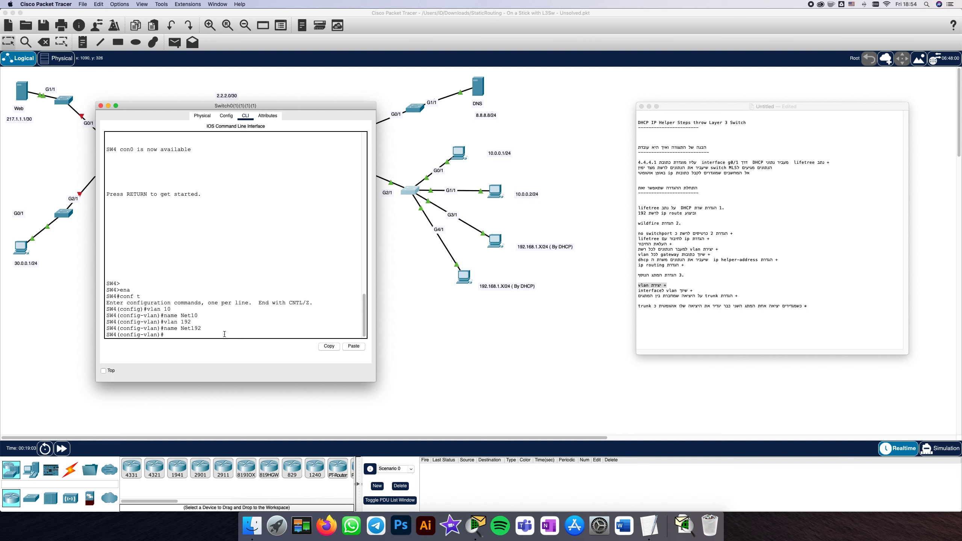
# - Mark the TextEdit notes' line about assigning VLANs to interfaces and return to SW4's command line
pyautogui.click(654, 291)
pyautogui.tripleClick(653, 291)
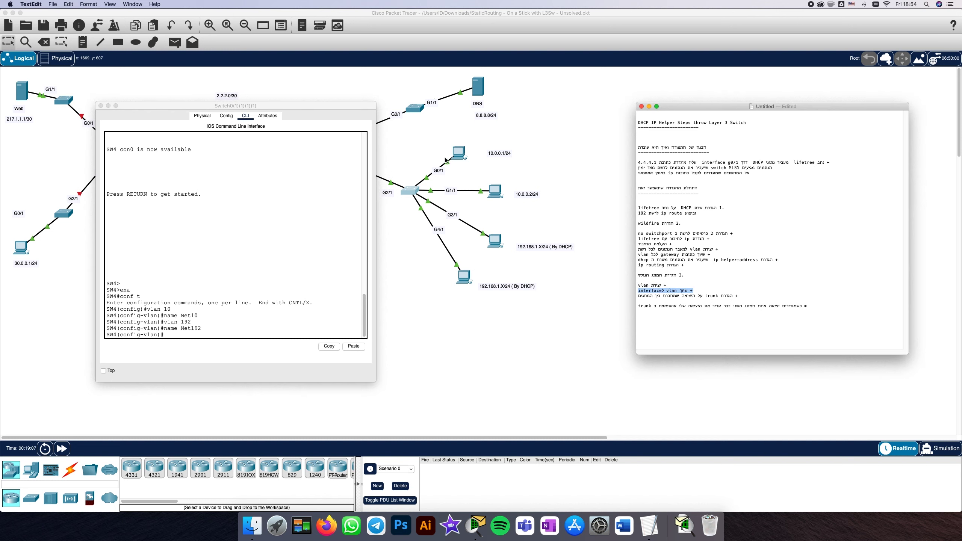
pyautogui.click(214, 336)
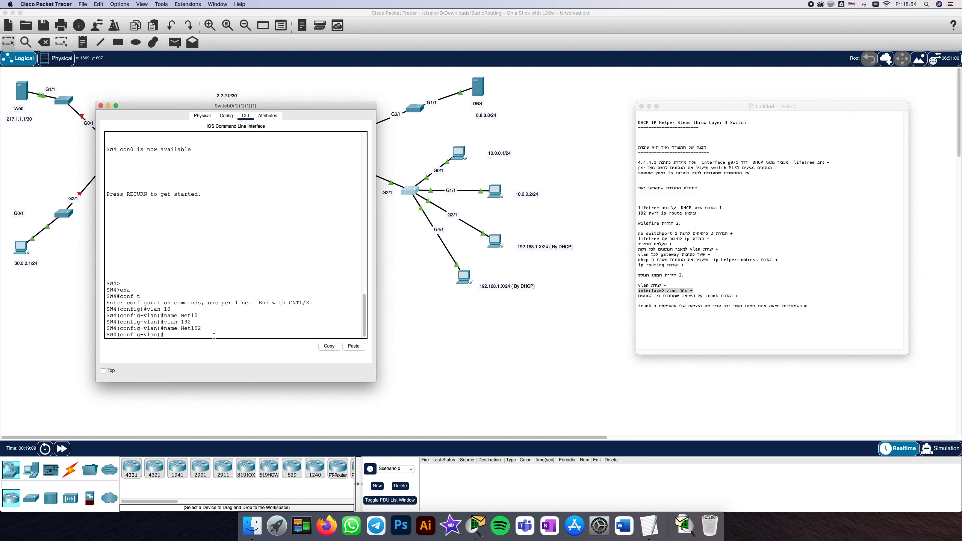
# - Set SW4's interface g0/1 to switchport mode access
pyautogui.write('int g0/1')
pyautogui.press('Return')
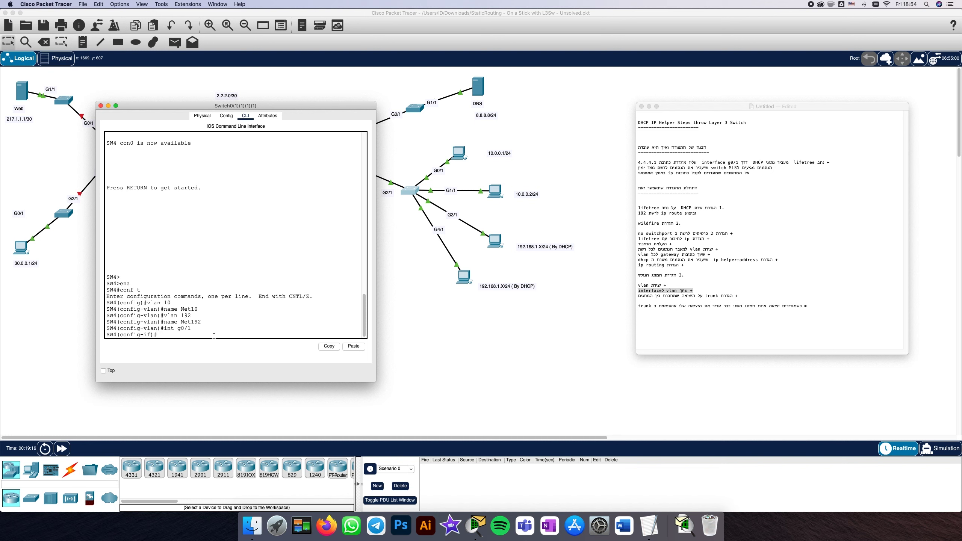
pyautogui.write('sw')
pyautogui.press('Tab')
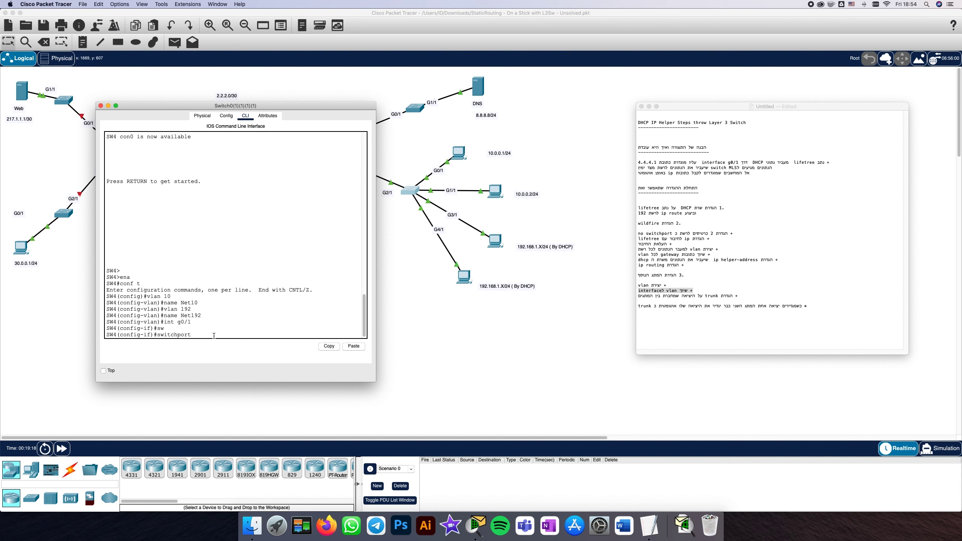
pyautogui.write('mo')
pyautogui.press('Tab')
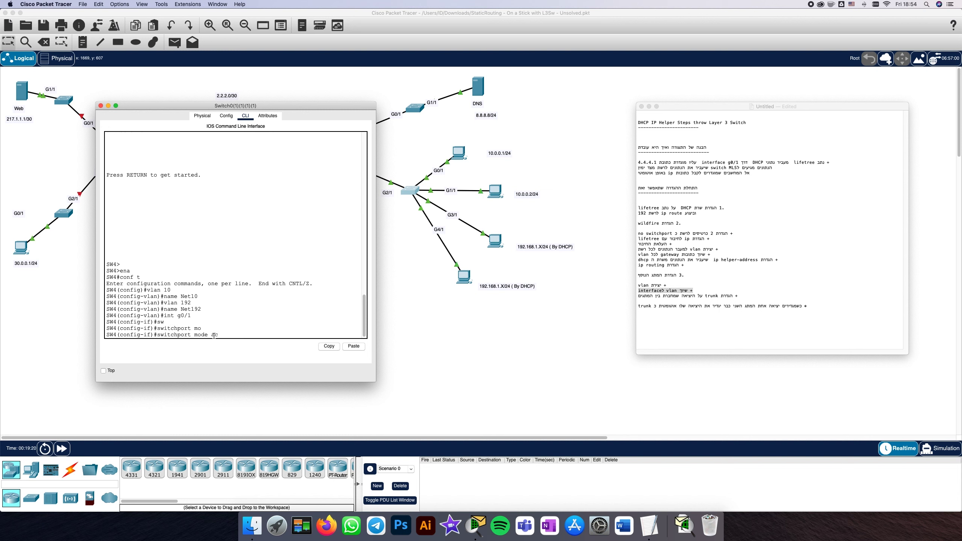
pyautogui.write('ac')
pyautogui.press('Tab')
pyautogui.press('Return')
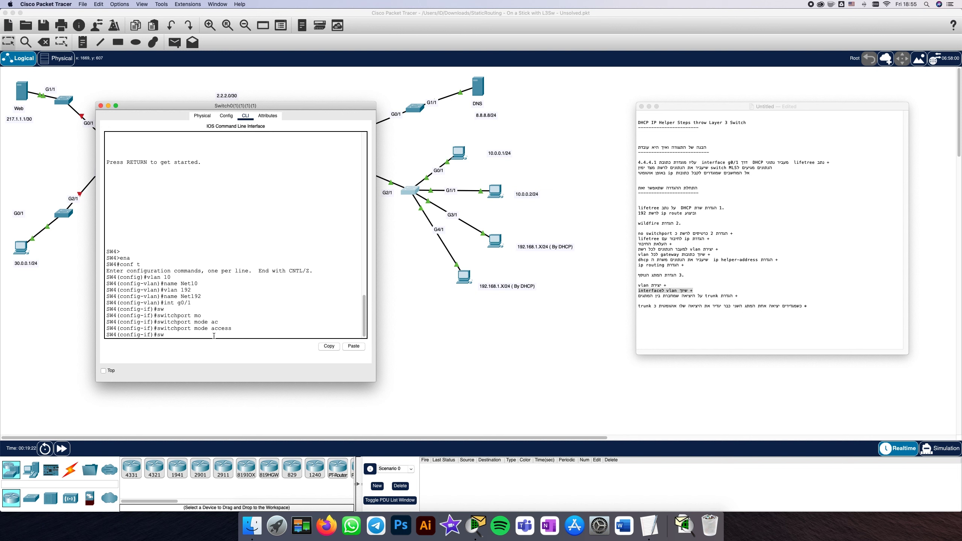
# - Assign SW4's interface g0/1 to access VLAN 10
pyautogui.write('sw')
pyautogui.press('Tab')
pyautogui.write('ac')
pyautogui.press('Tab')
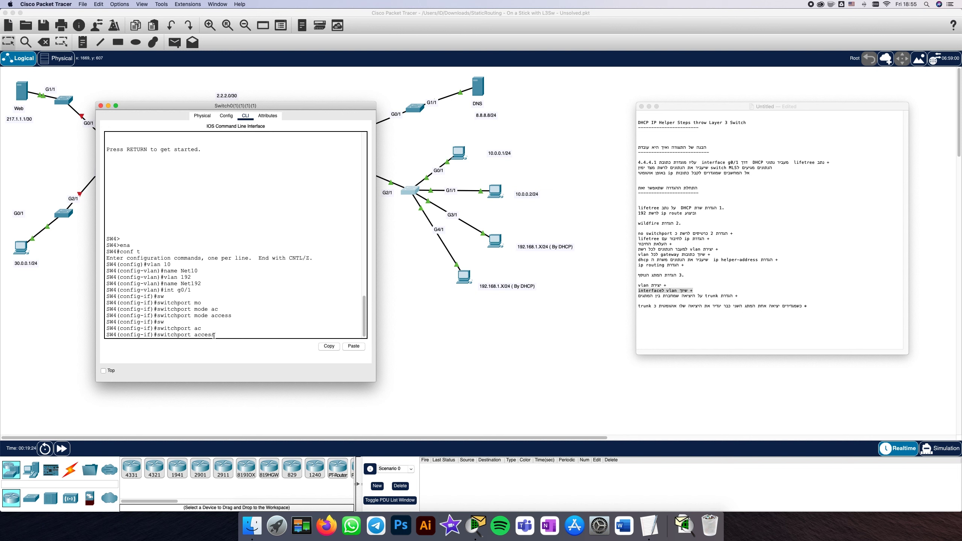
pyautogui.write('vlan 10')
pyautogui.press('Return')
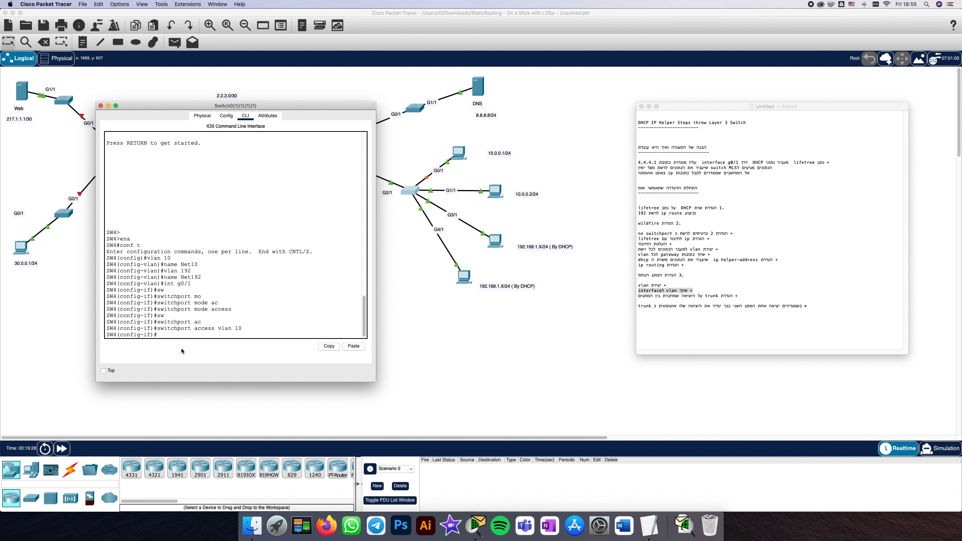
# - Set SW4's interface g1/1 to switchport mode access
pyautogui.write('int g1/1')
pyautogui.press('Return')
pyautogui.write('s')
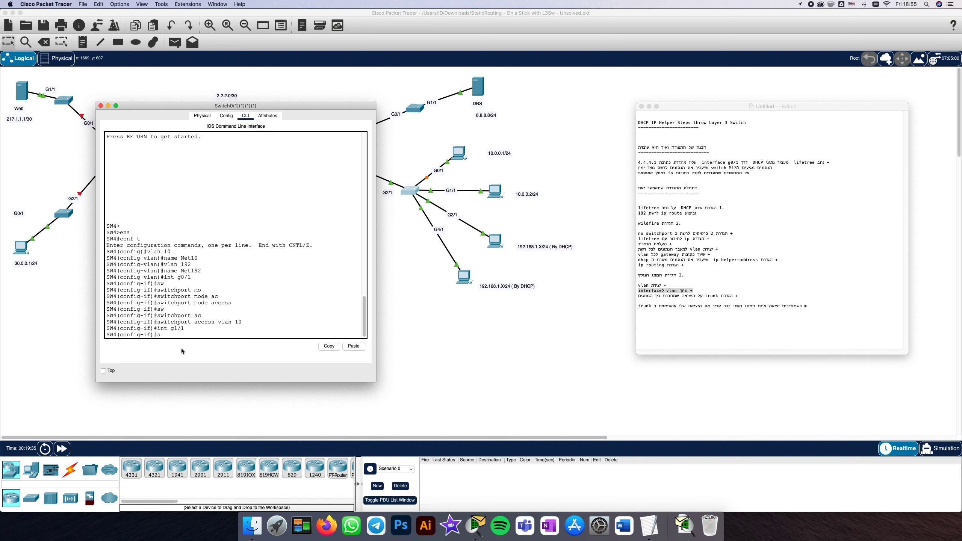
pyautogui.write('w')
pyautogui.press('Tab')
pyautogui.write('mo')
pyautogui.press('Tab')
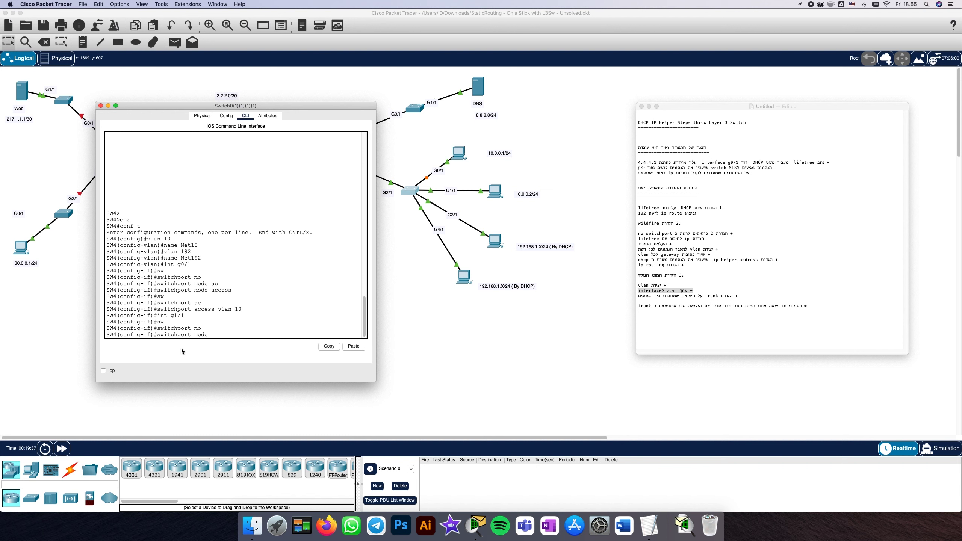
pyautogui.write('ac')
pyautogui.press('Tab')
pyautogui.press('Return')
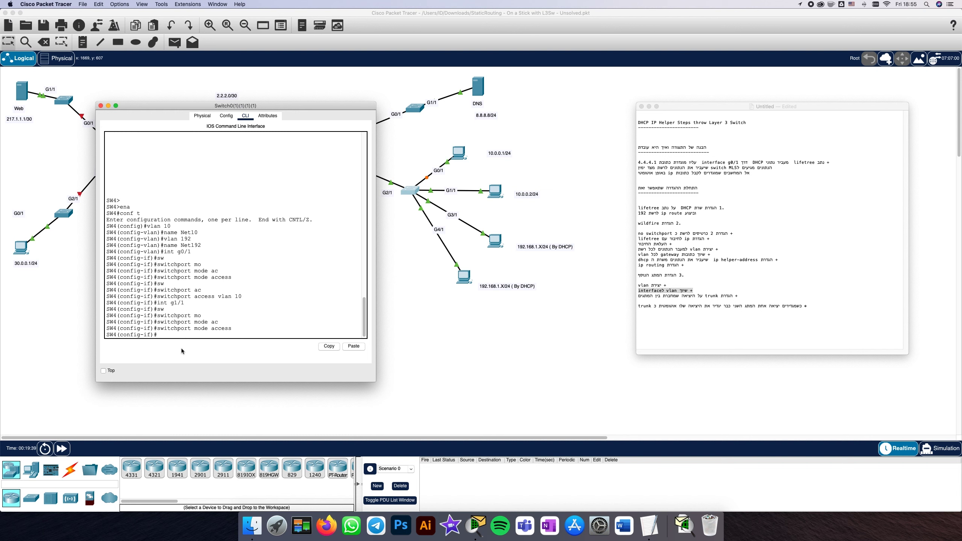
# - Assign SW4's interface g1/1 to access VLAN 10
pyautogui.write('sw')
pyautogui.press('Tab')
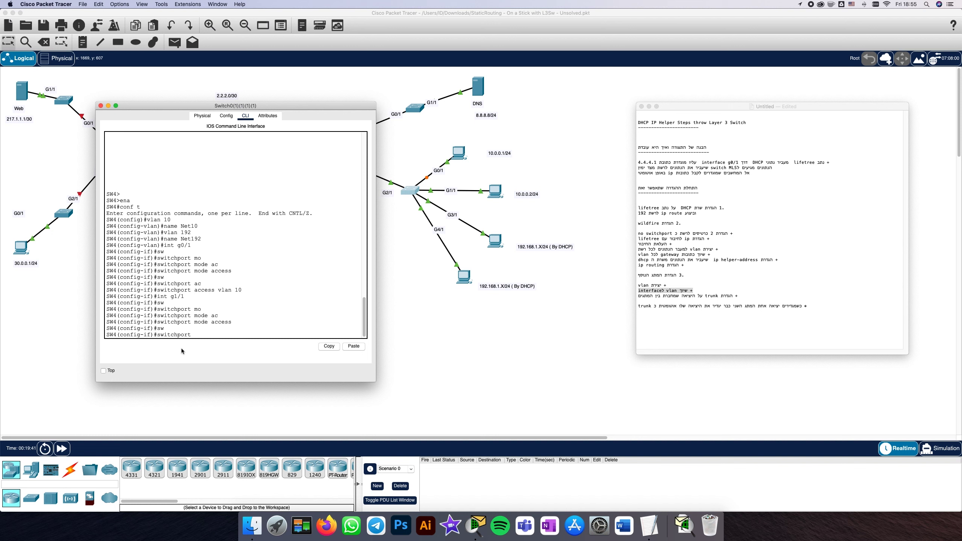
pyautogui.write('ac')
pyautogui.press('Tab')
pyautogui.write('mo')
pyautogui.press('Tab')
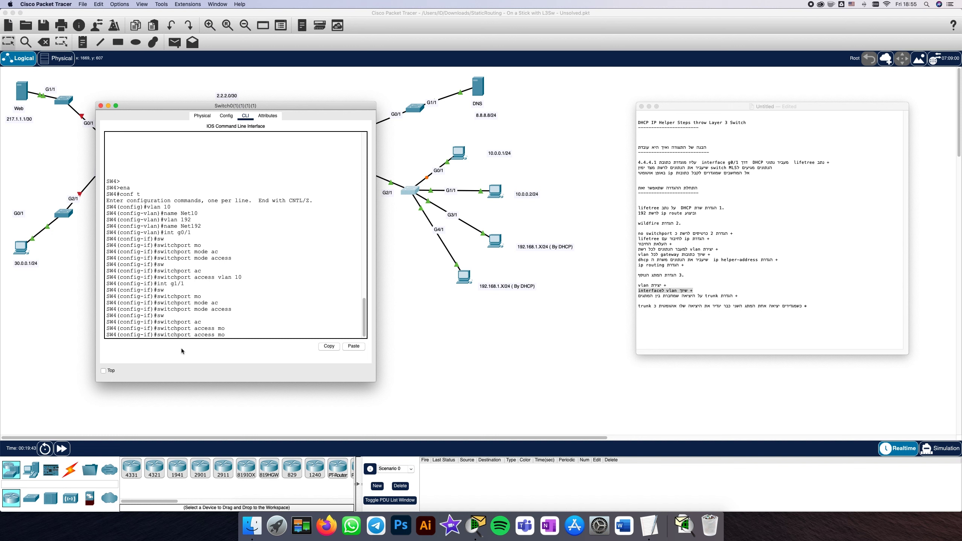
pyautogui.write('vl')
pyautogui.press('Tab')
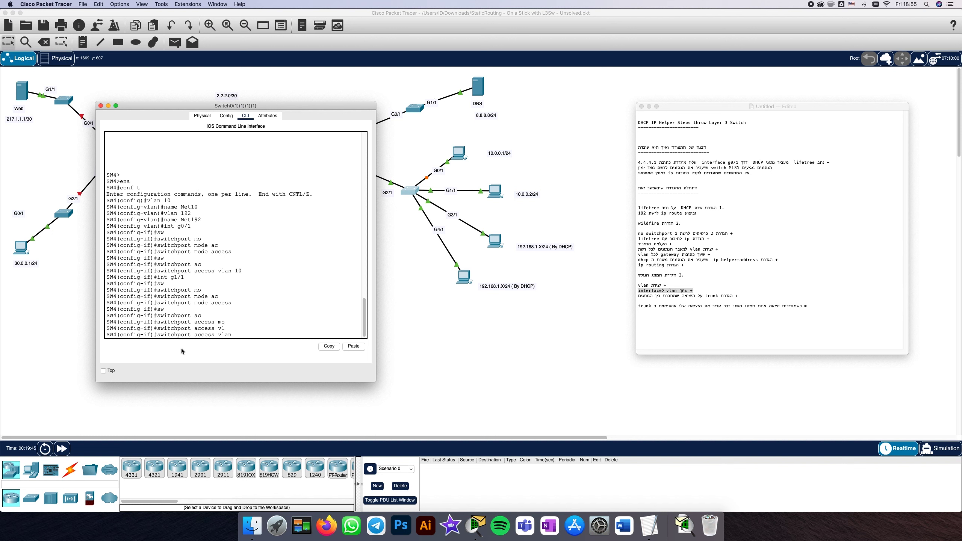
pyautogui.write('10')
pyautogui.press('Return')
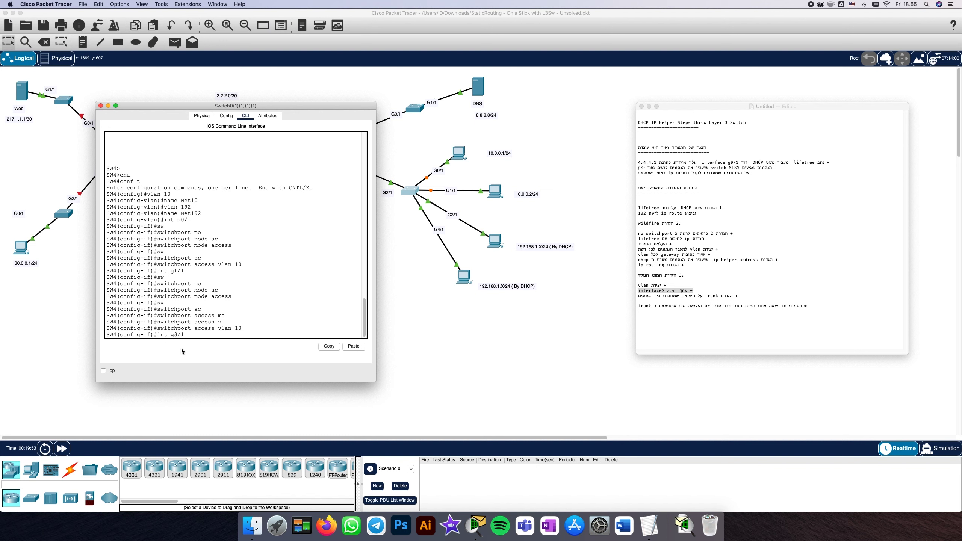
# - Enter SW4's interface g3/1 and set it to switchport mode access
pyautogui.press('Return')
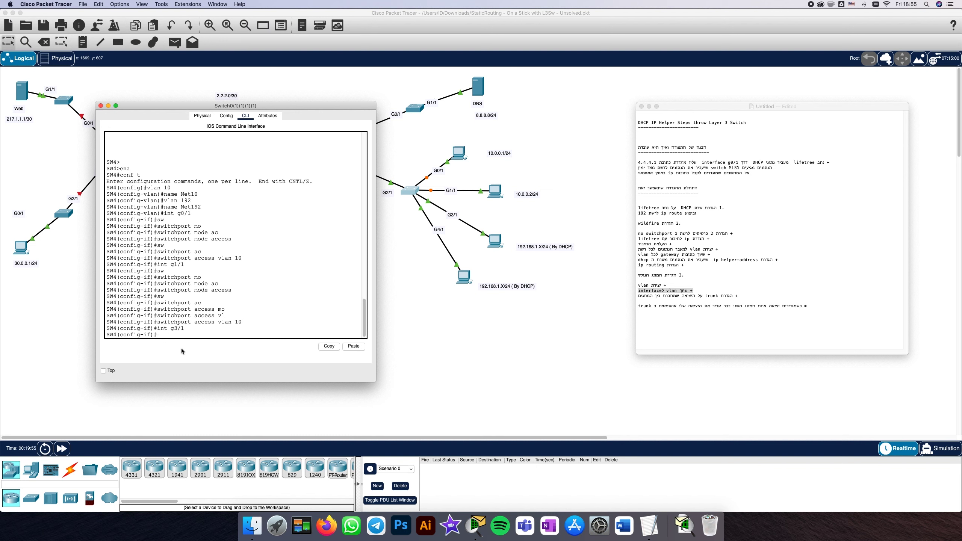
pyautogui.write('sw')
pyautogui.press('Tab')
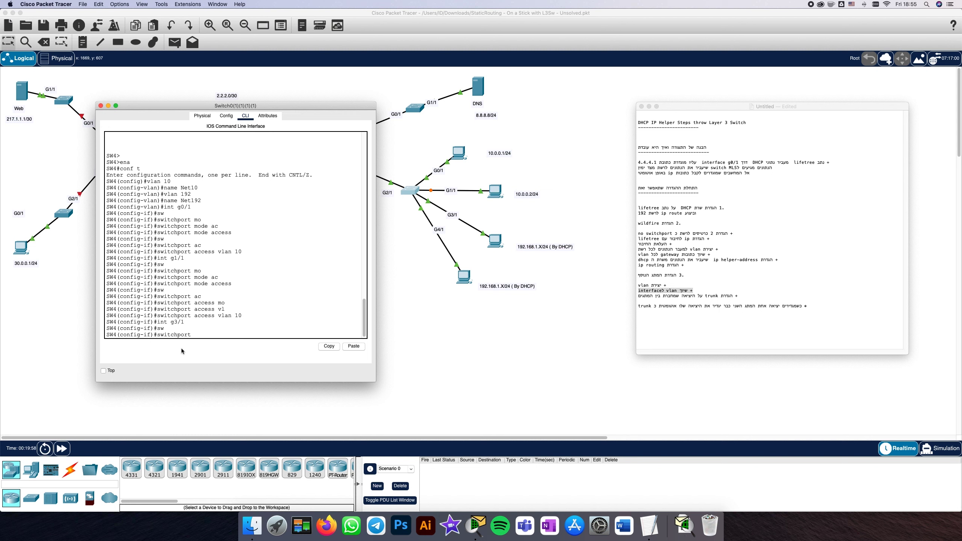
pyautogui.write('mo')
pyautogui.press('Tab')
pyautogui.write('ac')
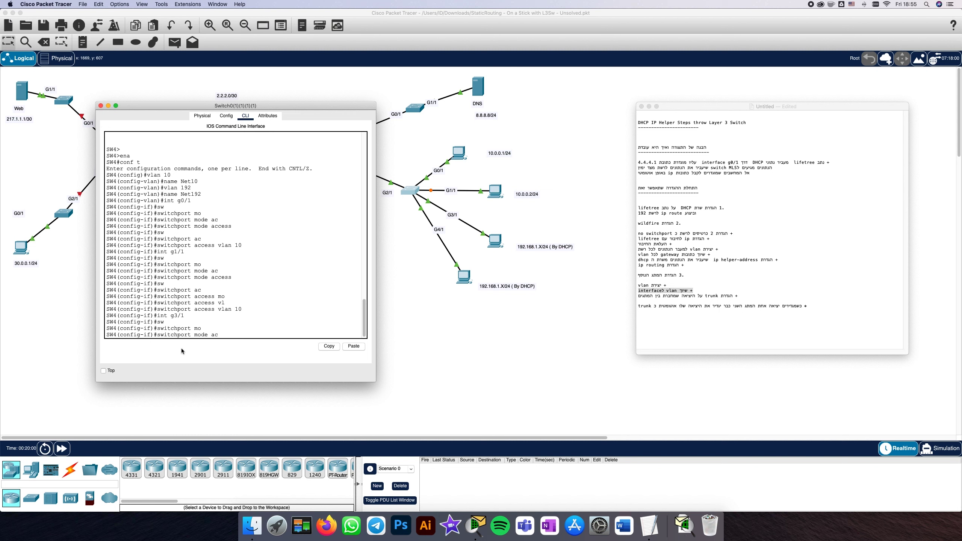
pyautogui.press('Tab')
pyautogui.press('Return')
# - Assign SW4's interface g3/1 to access VLAN 192
pyautogui.write('sw')
pyautogui.press('Tab')
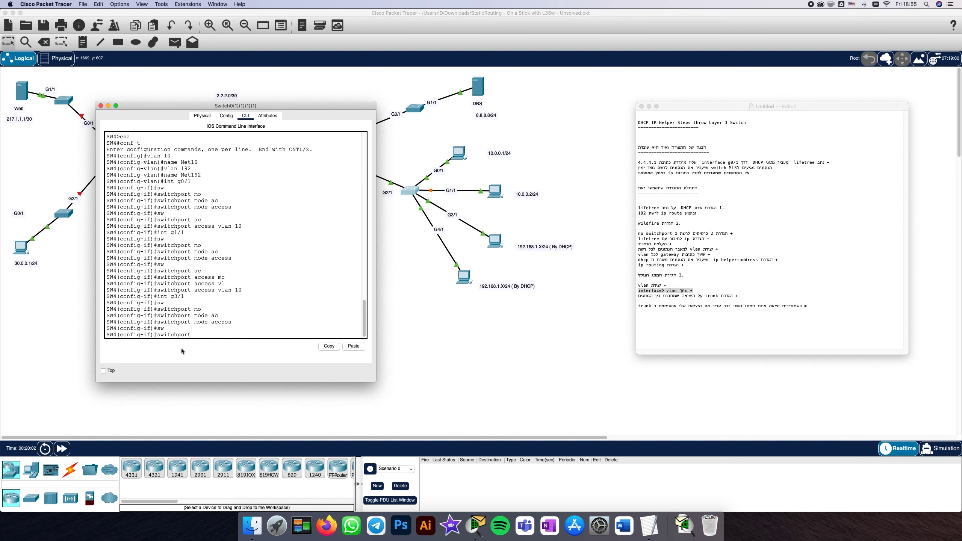
pyautogui.write('ac')
pyautogui.press('Tab')
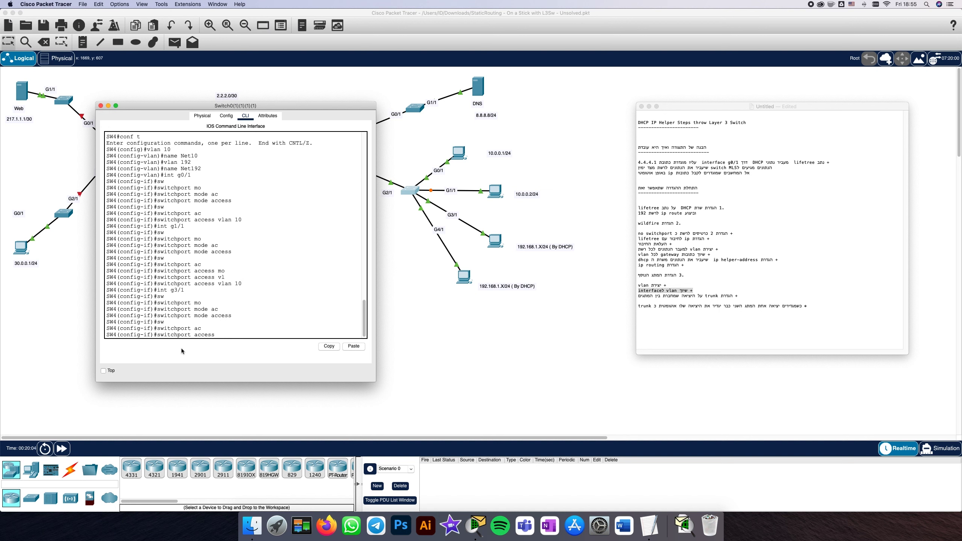
pyautogui.write('vlan 192')
pyautogui.press('Return')
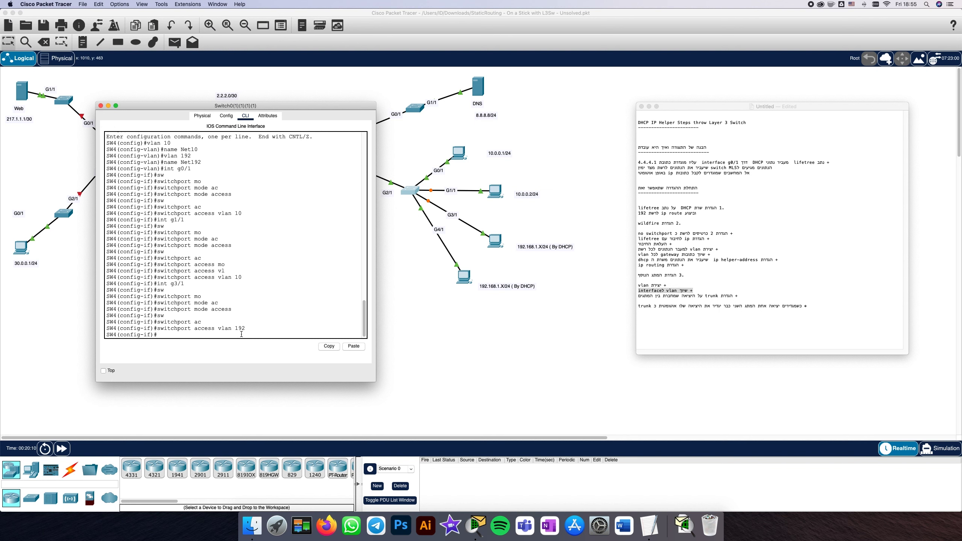
# - Set SW4's interface g4/1 to switchport mode access and assign it to access VLAN 192
pyautogui.write('int g4/1')
pyautogui.press('Return')
pyautogui.write('switchport mode access')
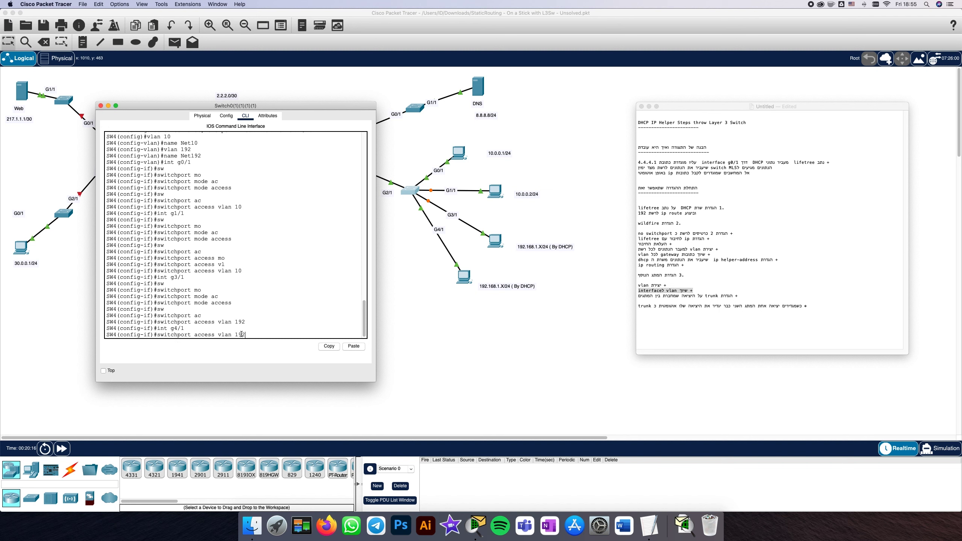
pyautogui.press('Return')
pyautogui.write('switchport access vlan 192')
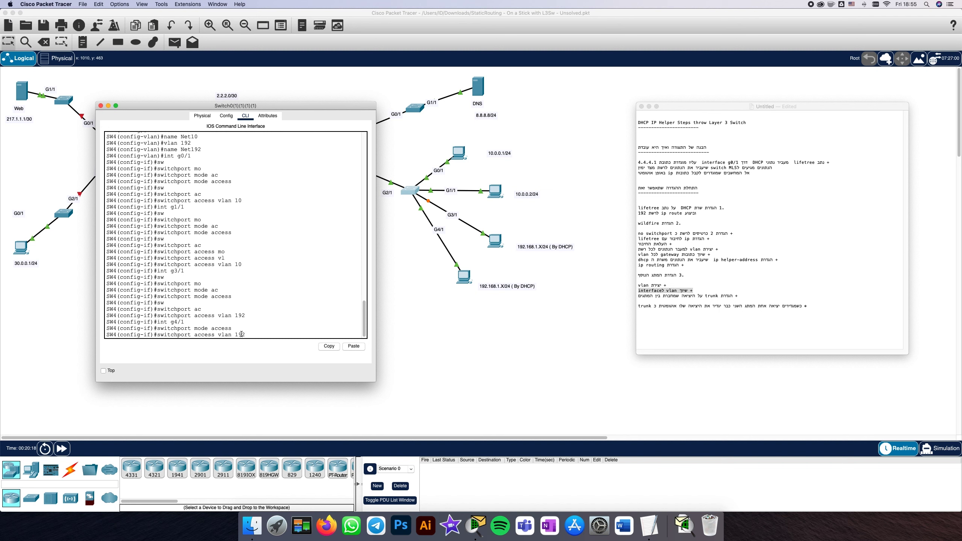
pyautogui.press('Return')
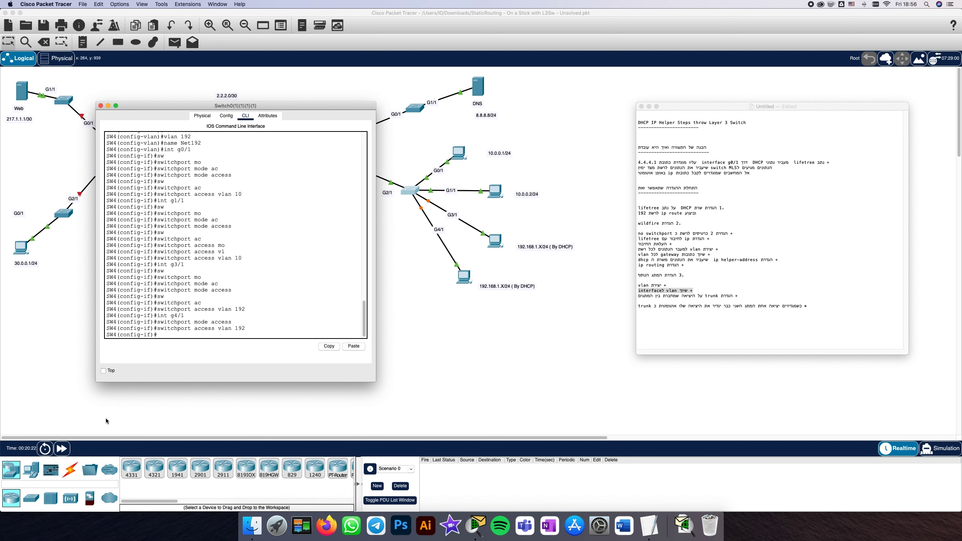
# - Mark the TextEdit notes' line about trunking the port between the switches and return to SW4's command line in Packet Tracer
pyautogui.click(690, 298)
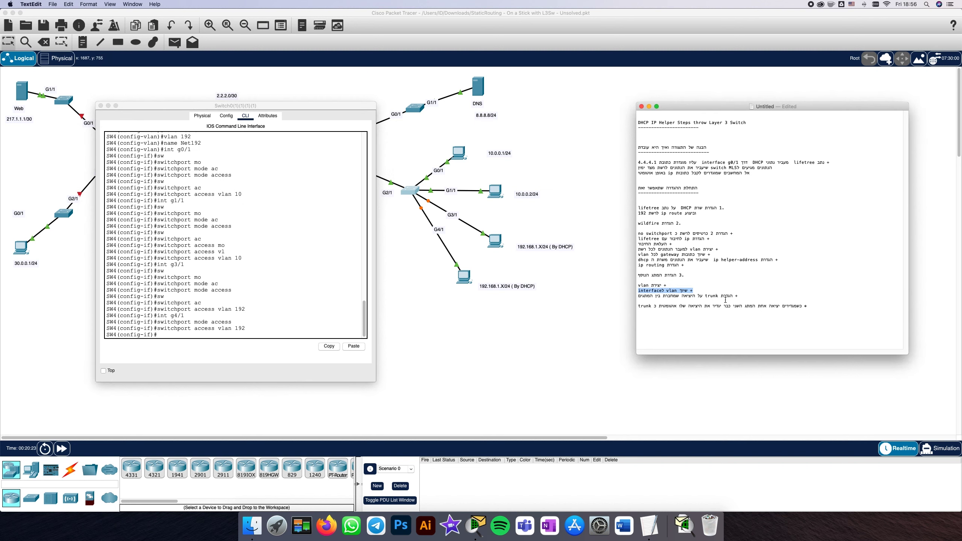
pyautogui.moveTo(726, 299); pyautogui.dragTo(659, 298)
pyautogui.click(657, 298)
pyautogui.click(390, 208)
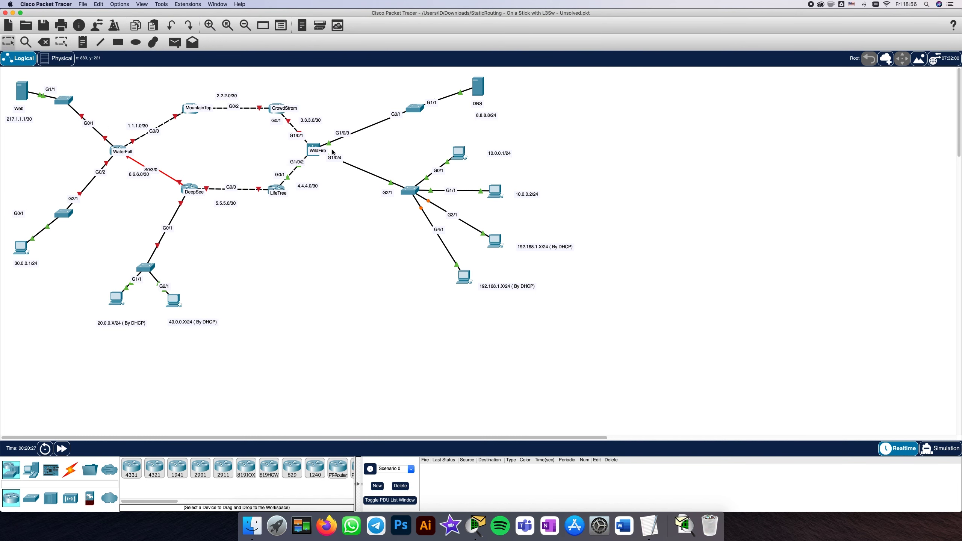
pyautogui.press('super+Tab')
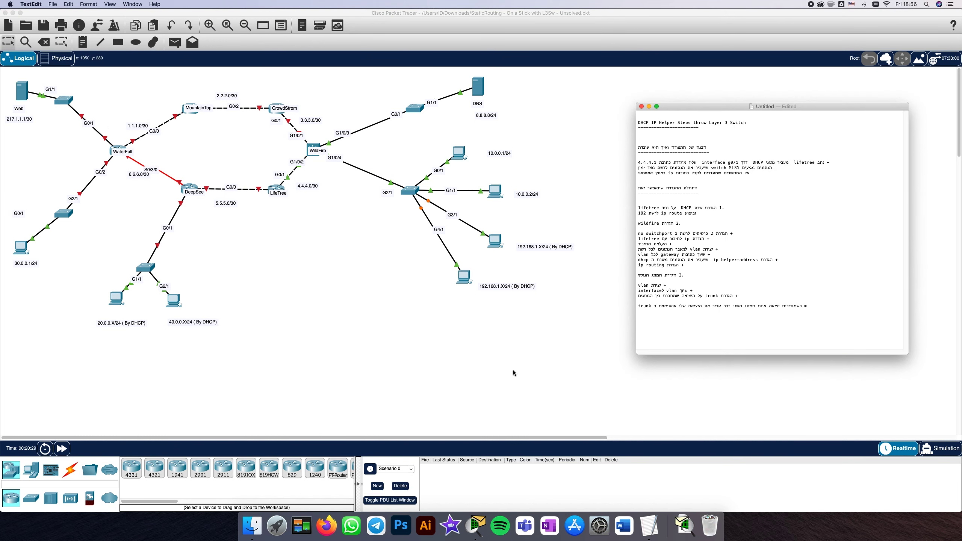
pyautogui.press('super+Tab')
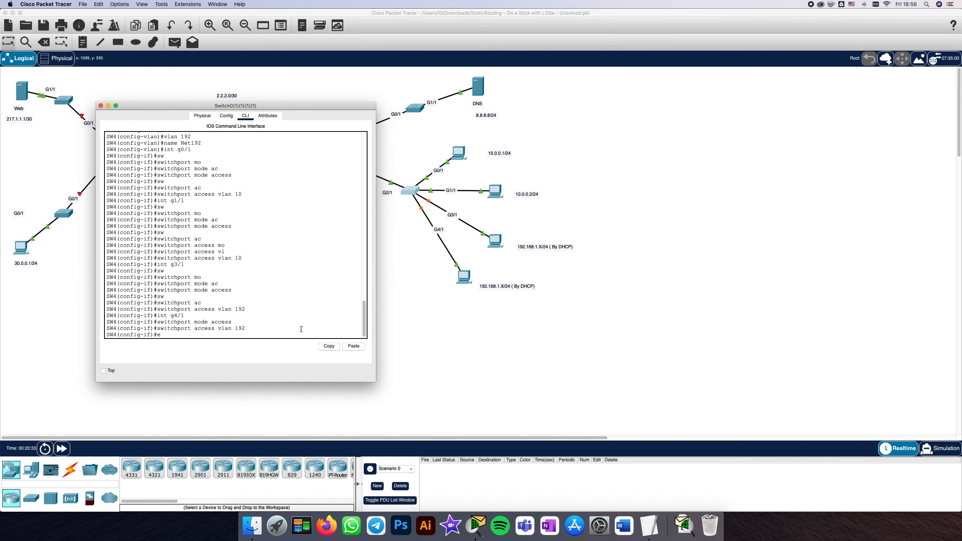
# - Leave the g4/1 configuration and set SW4's interface g2/1 to switchport mode trunk
pyautogui.press('Return')
pyautogui.press('Return')
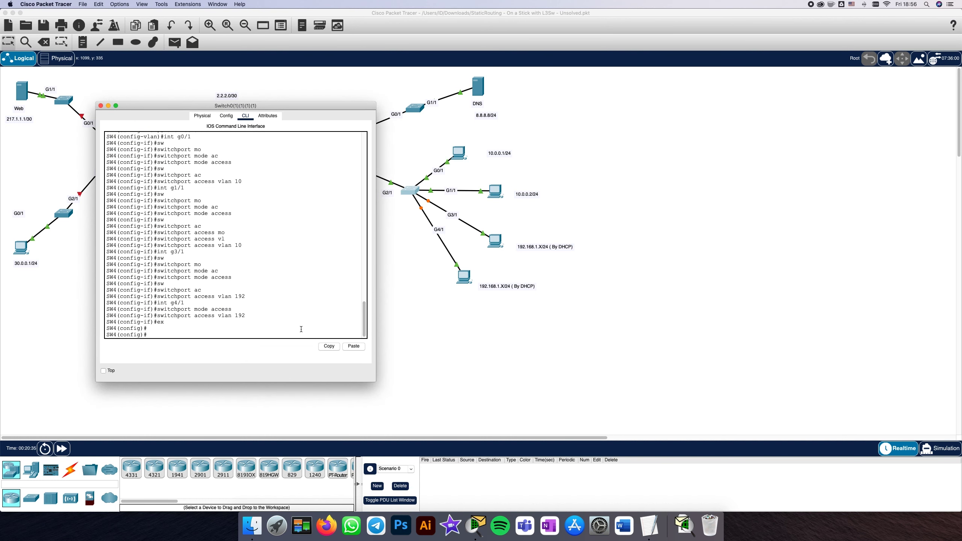
pyautogui.write('int g2/1')
pyautogui.press('Return')
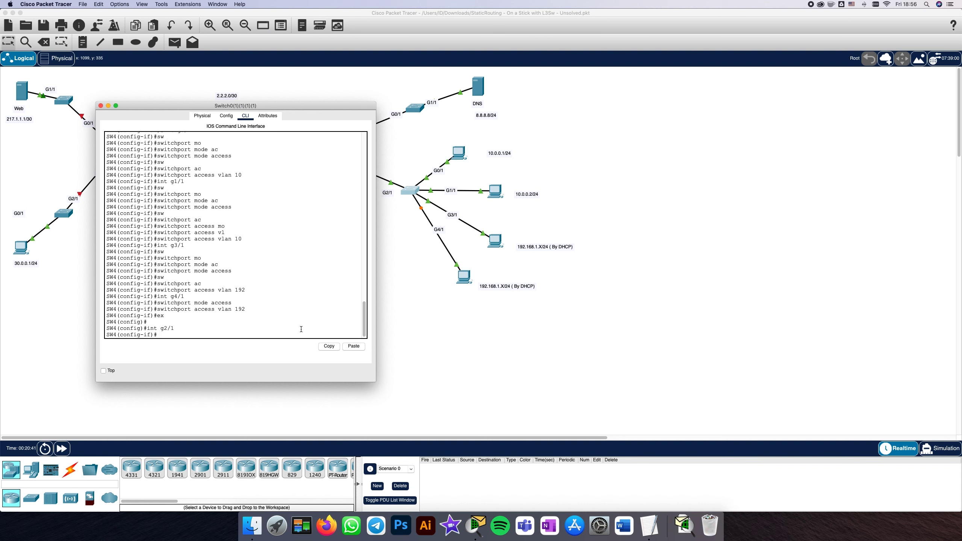
pyautogui.write('sw')
pyautogui.press('Tab')
pyautogui.write('mo')
pyautogui.press('Tab')
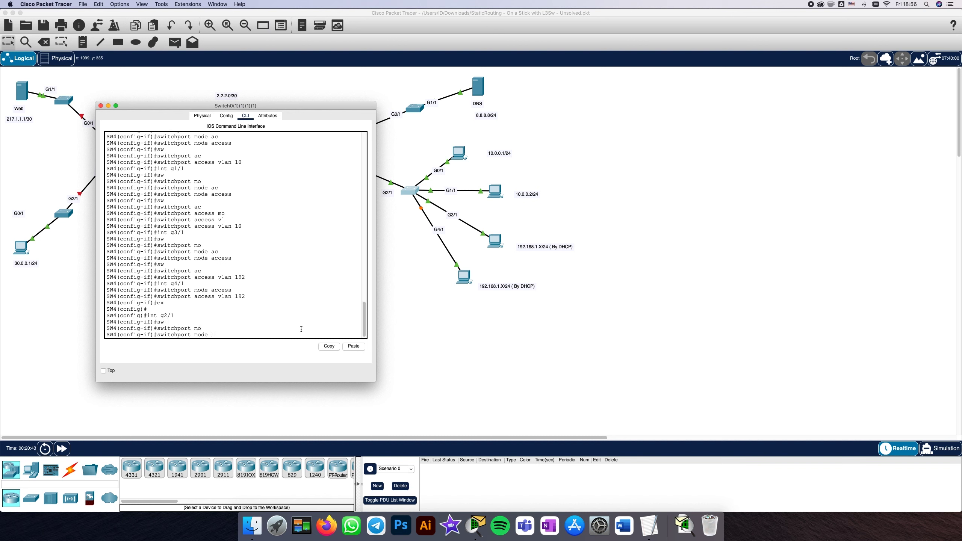
pyautogui.write('tr')
pyautogui.press('Tab')
pyautogui.press('Tab')
pyautogui.press('Return')
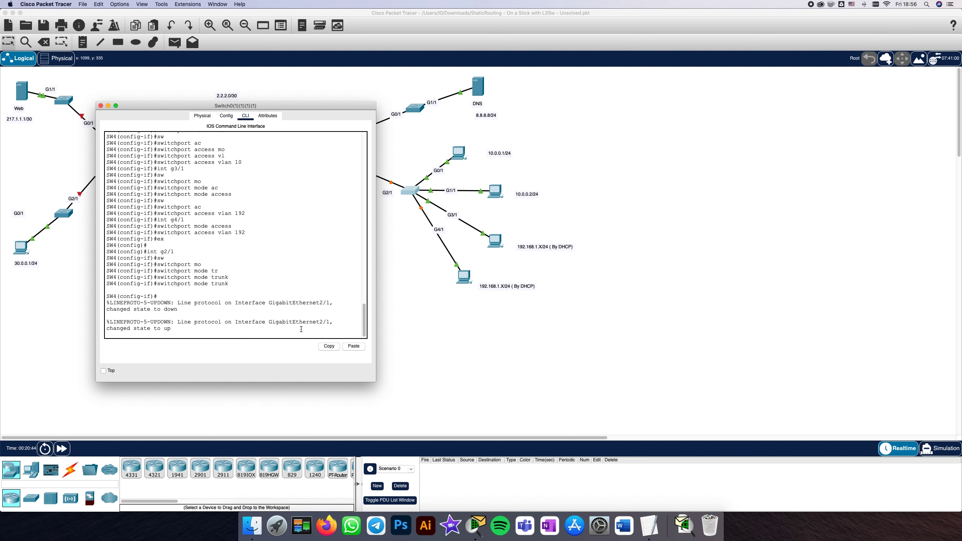
pyautogui.press('Return')
pyautogui.press('Return')
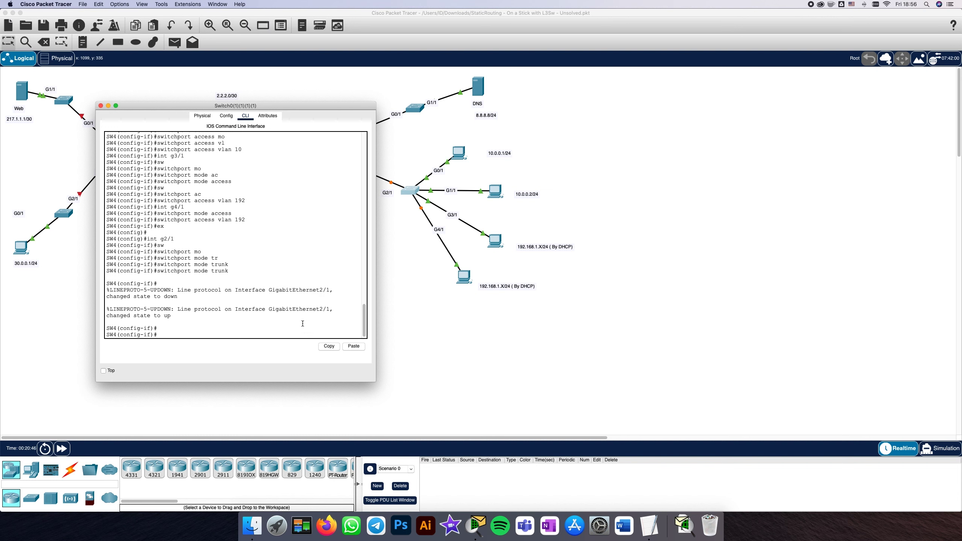
# - Fast-forward the network time and mark the TextEdit notes' line about the other switch's port becoming a trunk automatically
pyautogui.click(60, 447)
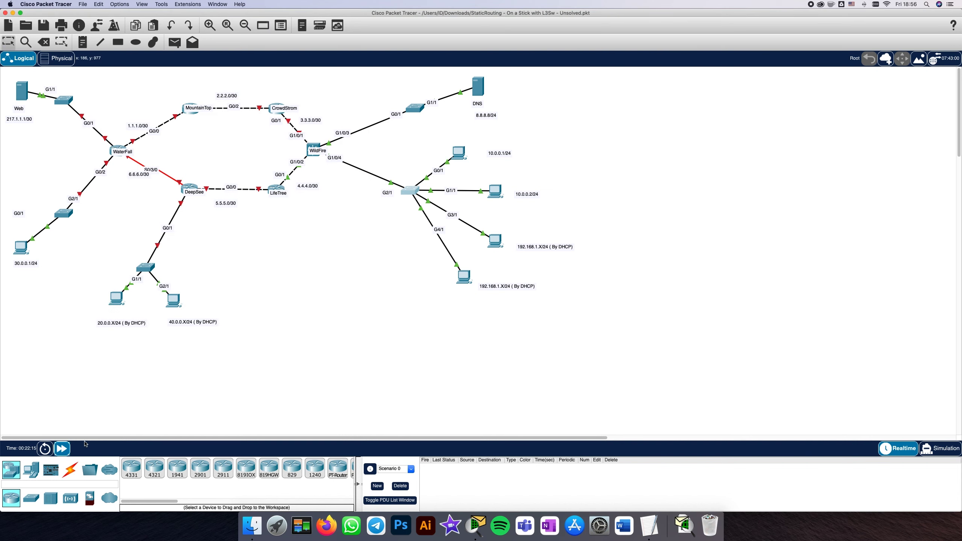
pyautogui.press('super+Tab')
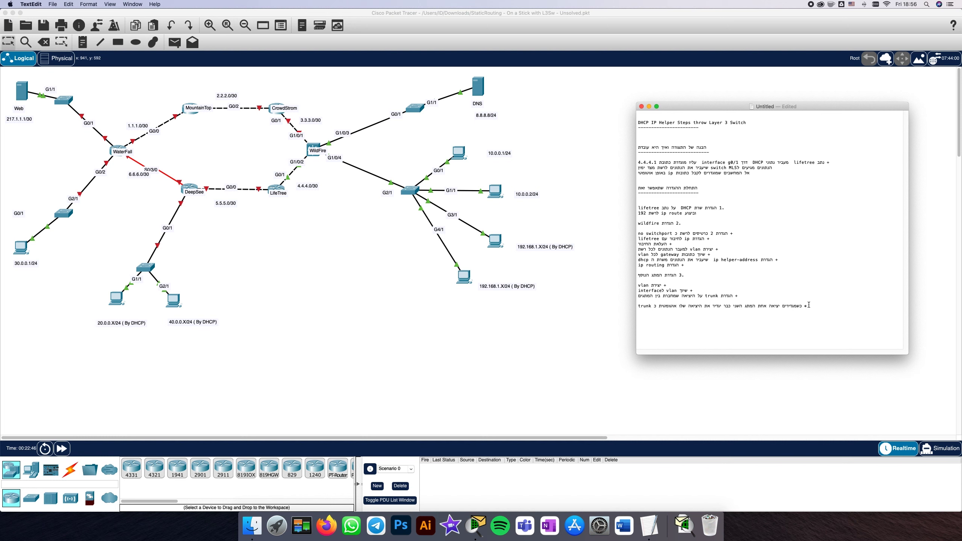
pyautogui.moveTo(809, 305); pyautogui.dragTo(646, 306)
pyautogui.click(664, 312)
pyautogui.click(365, 269)
# - Exit SW4's configuration mode, run show interfaces trunk and examine the Gig2/1 entry
pyautogui.click(405, 194)
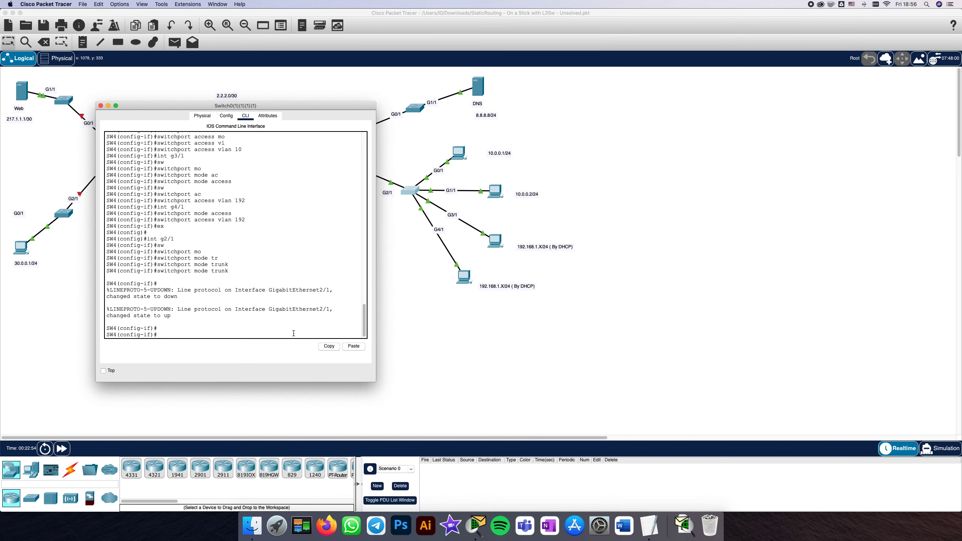
pyautogui.press('BackSpace')
pyautogui.write('ex')
pyautogui.press('Return')
pyautogui.write('ex')
pyautogui.press('Return')
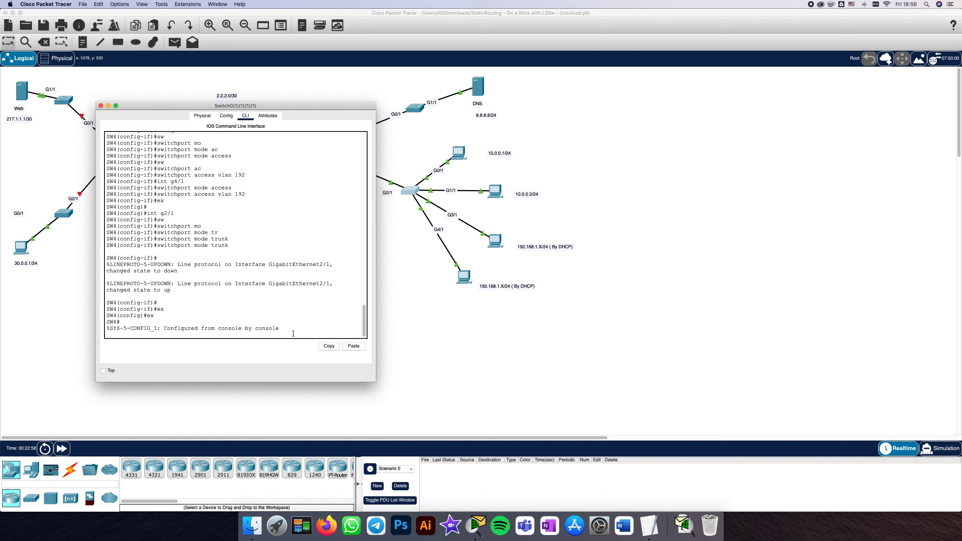
pyautogui.write('show')
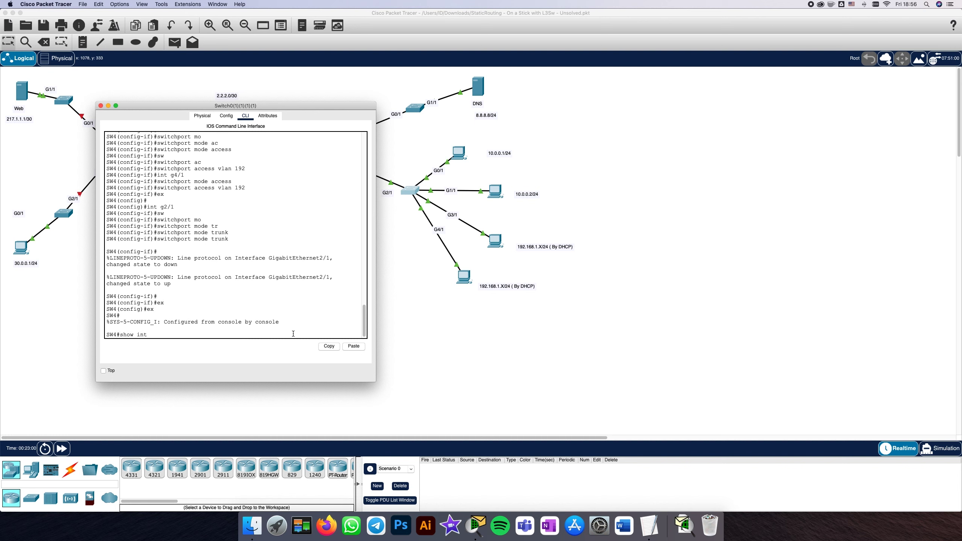
pyautogui.write(' int')
pyautogui.press('Tab')
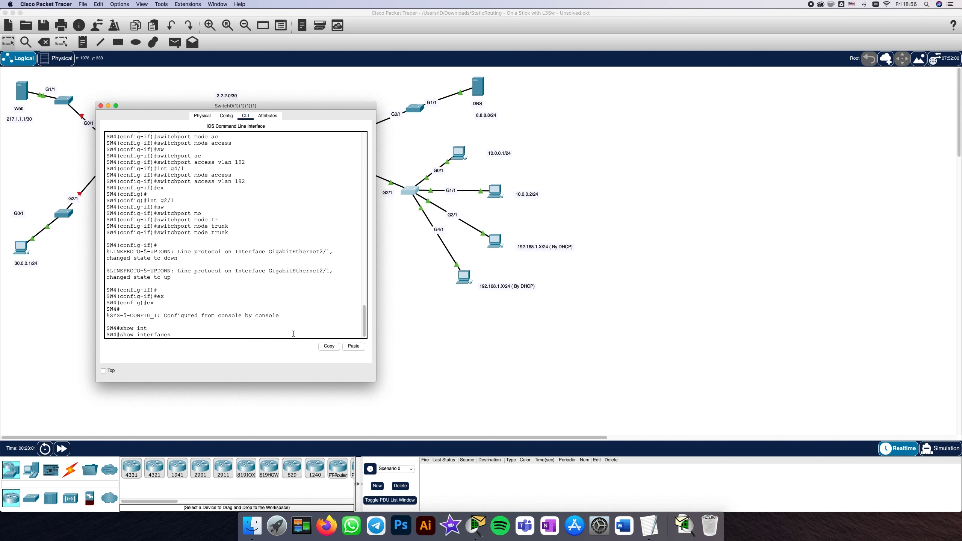
pyautogui.write('tr')
pyautogui.press('Tab')
pyautogui.press('Return')
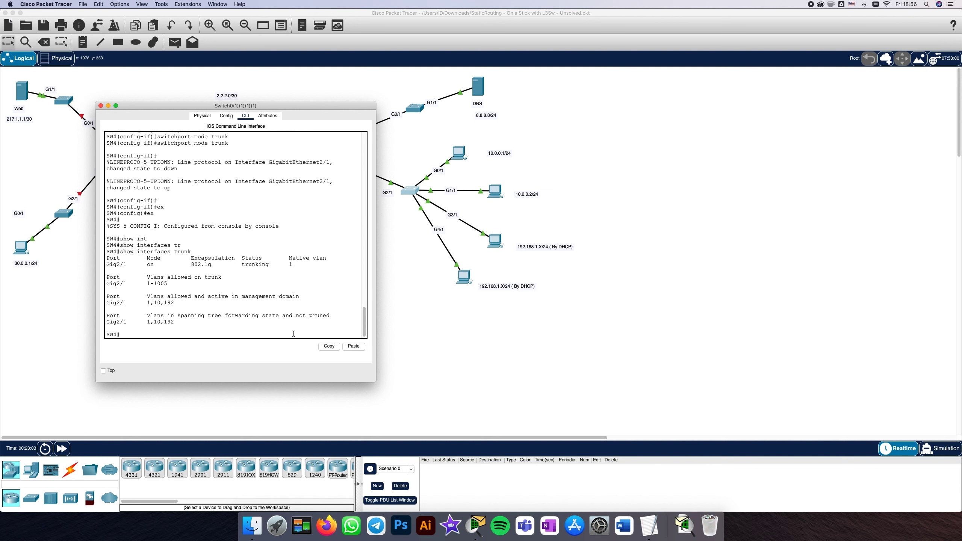
pyautogui.moveTo(111, 262); pyautogui.dragTo(286, 264)
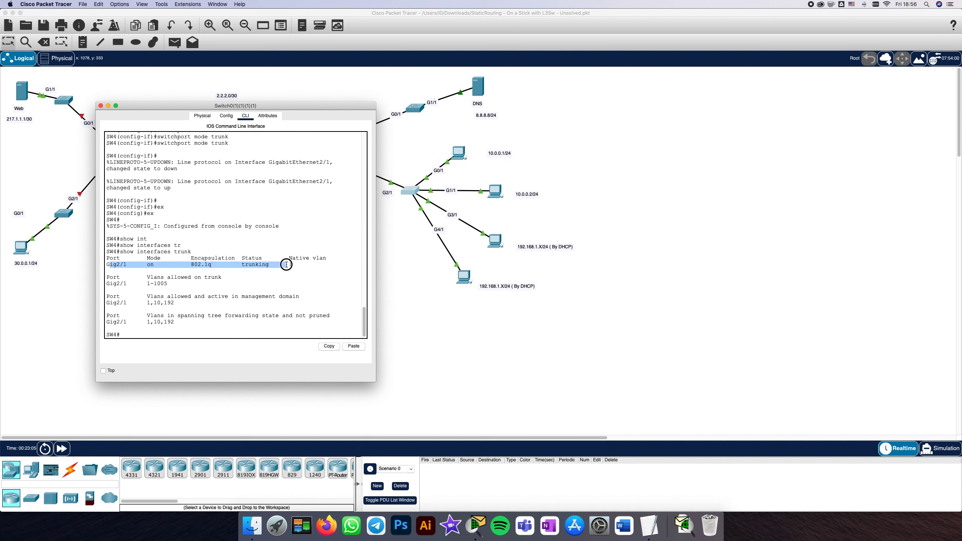
pyautogui.click(345, 284)
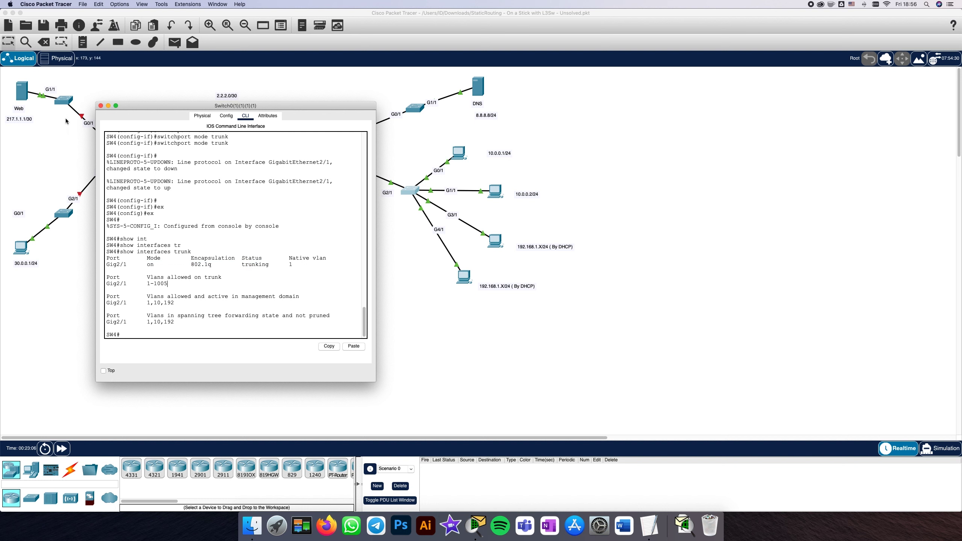
# - Close SW4's window and try the show int vlan command from WildFire's privileged mode
pyautogui.click(100, 105)
pyautogui.click(314, 148)
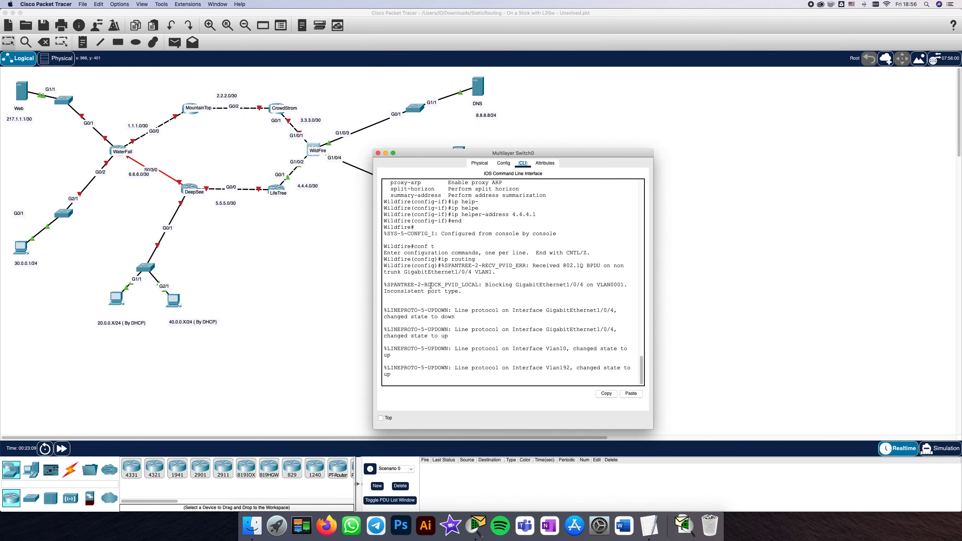
pyautogui.press('Return')
pyautogui.press('Return')
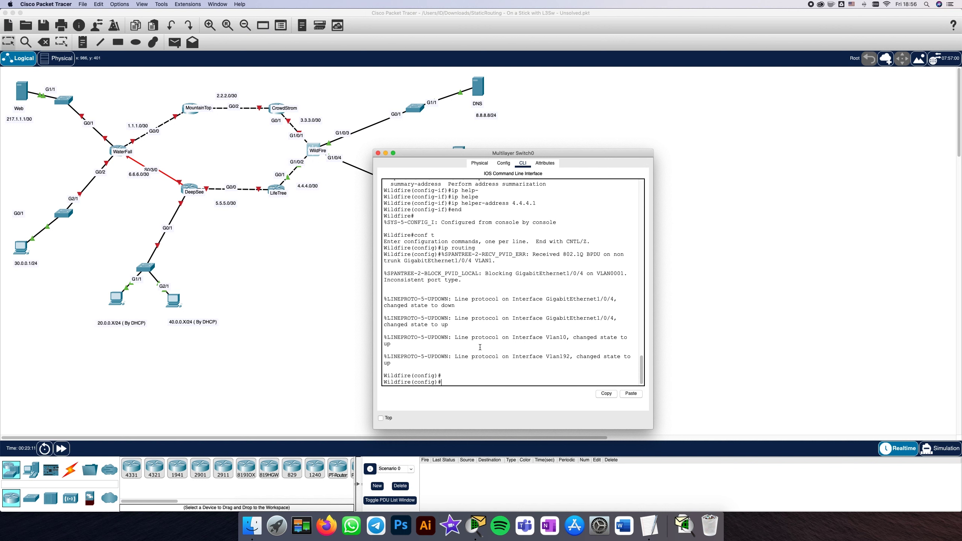
pyautogui.write('ex')
pyautogui.press('Return')
pyautogui.write('show in')
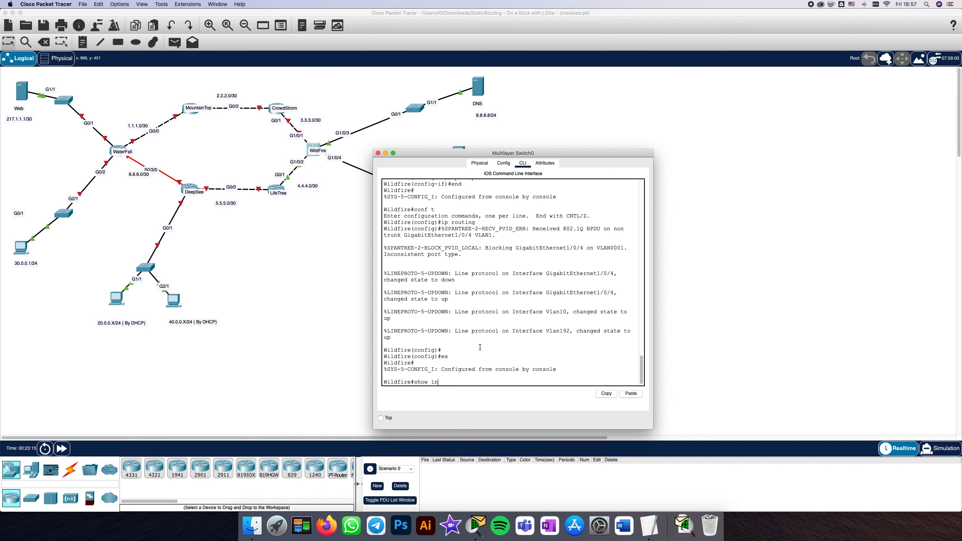
pyautogui.write('t vlan')
pyautogui.press('Return')
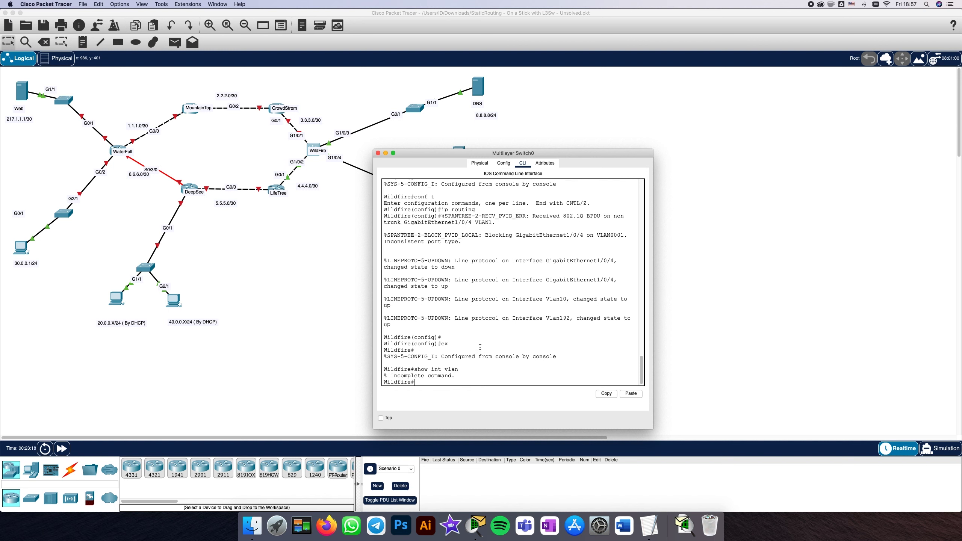
# - Try the show int vlan b command in WildFire's privileged mode
pyautogui.press('Up')
pyautogui.write('b')
pyautogui.press('Return')
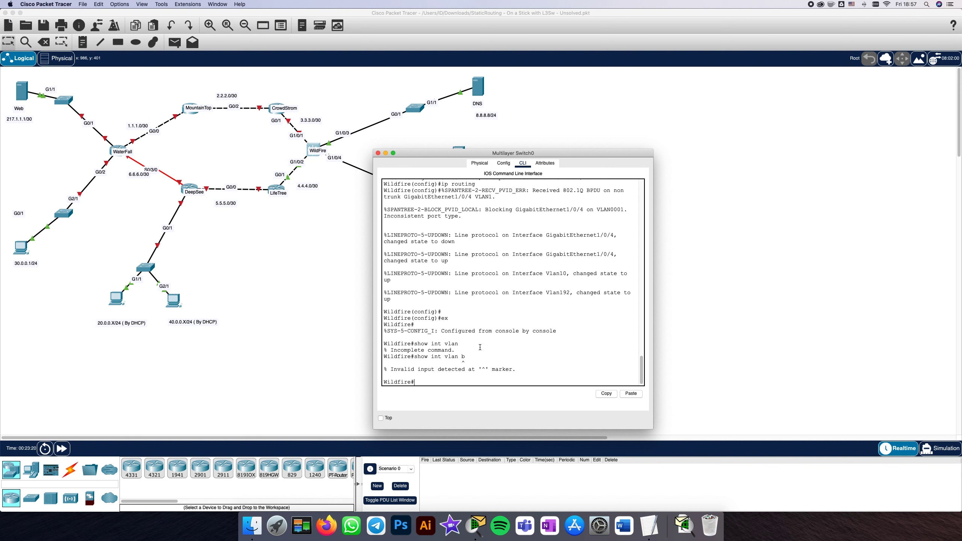
# - Run show int trunk on WildFire and examine the Gig1/0/4 entry
pyautogui.press('Up')
pyautogui.press('BackSpace')
pyautogui.press('BackSpace')
pyautogui.press('BackSpace')
pyautogui.write('tru')
pyautogui.press('Tab')
pyautogui.press('Return')
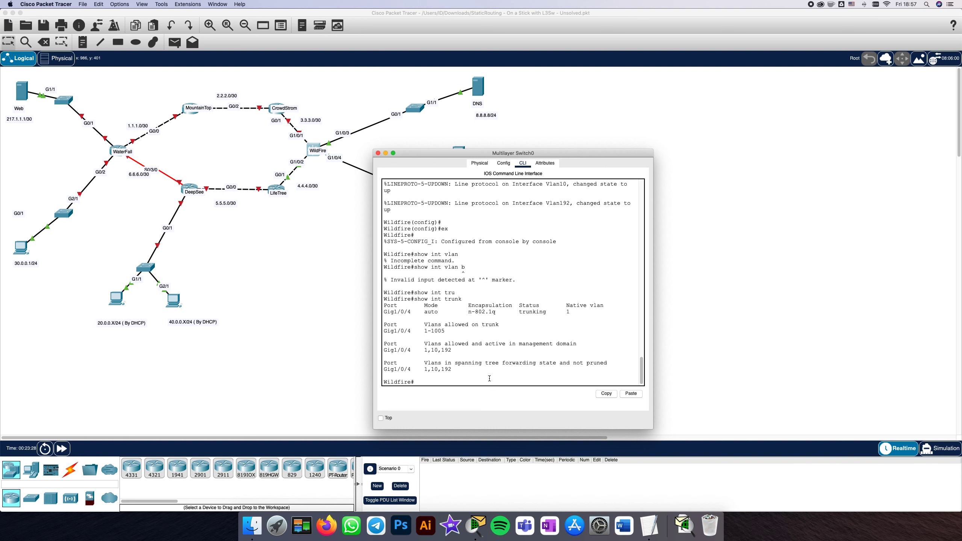
pyautogui.moveTo(384, 312); pyautogui.dragTo(582, 312)
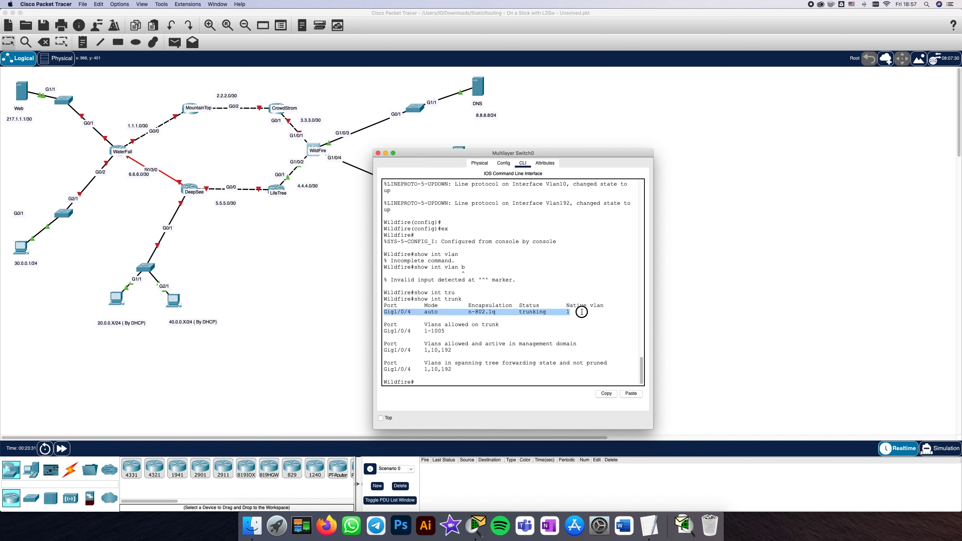
pyautogui.click(428, 315)
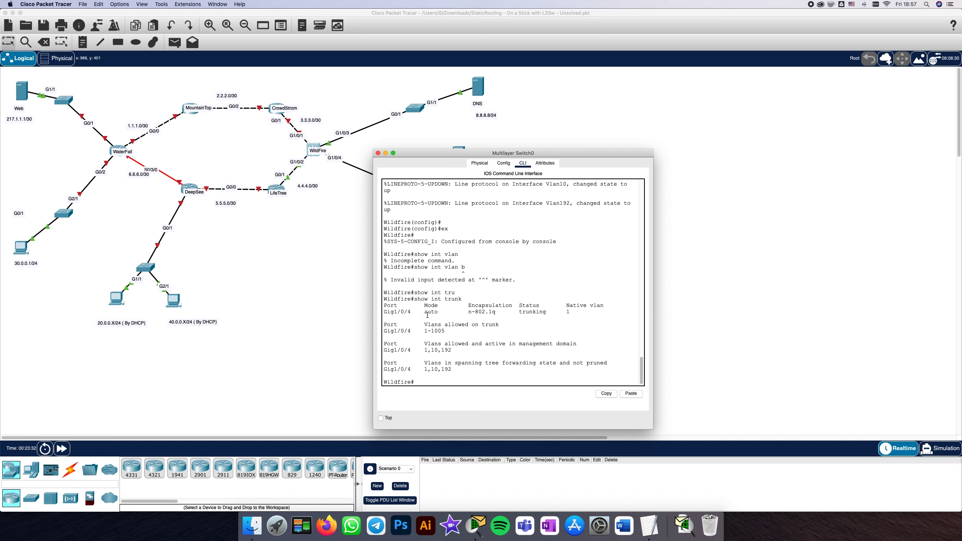
# - Close WildFire's window, fast-forward the network time and set the 192.168.1.X computer on SW4's G4/1 link to obtain its IPv4 settings by DHCP
pyautogui.click(378, 153)
pyautogui.click(62, 448)
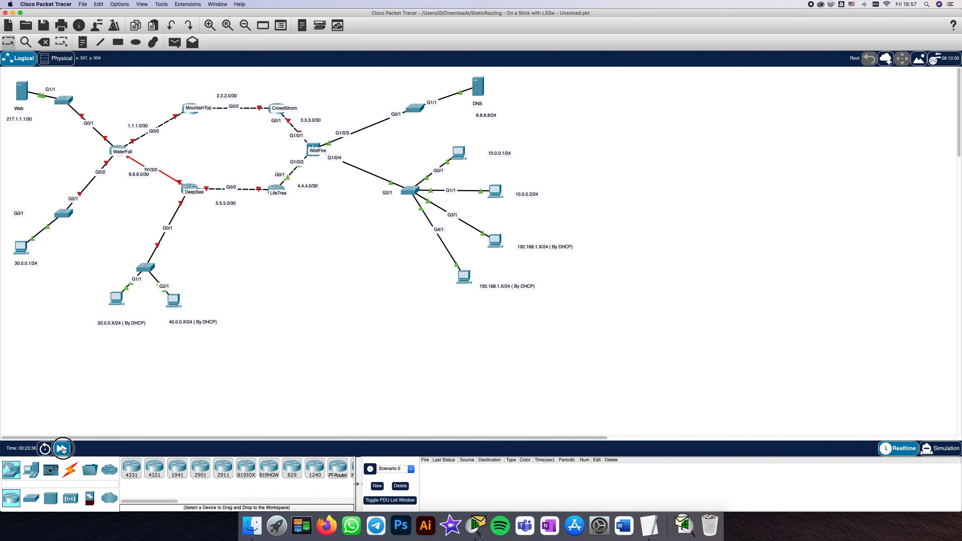
pyautogui.click(62, 449)
pyautogui.click(466, 279)
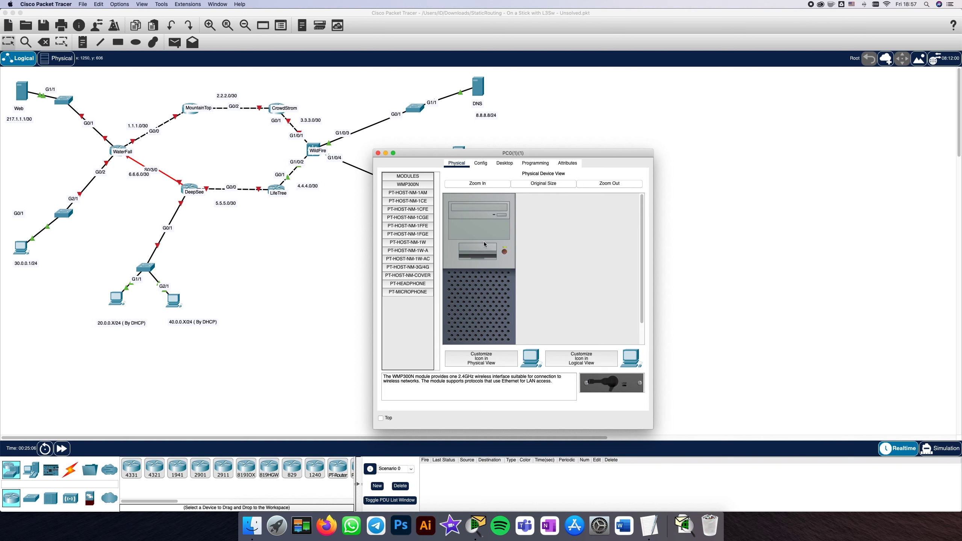
pyautogui.click(505, 163)
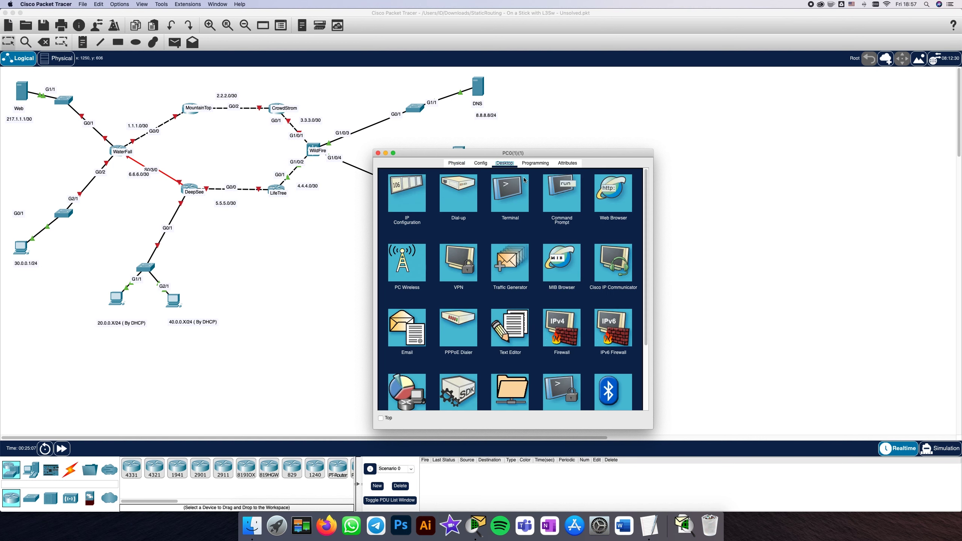
pyautogui.click(424, 193)
pyautogui.click(392, 213)
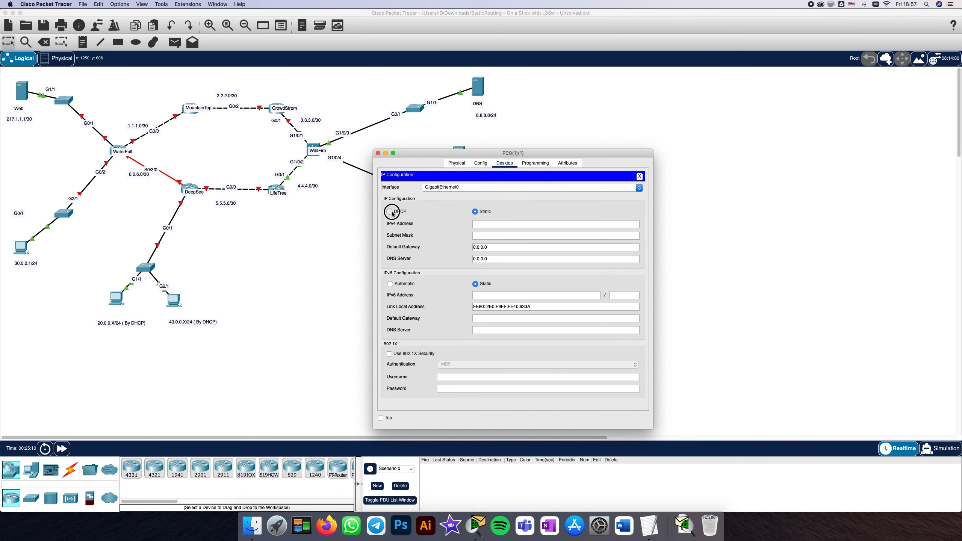
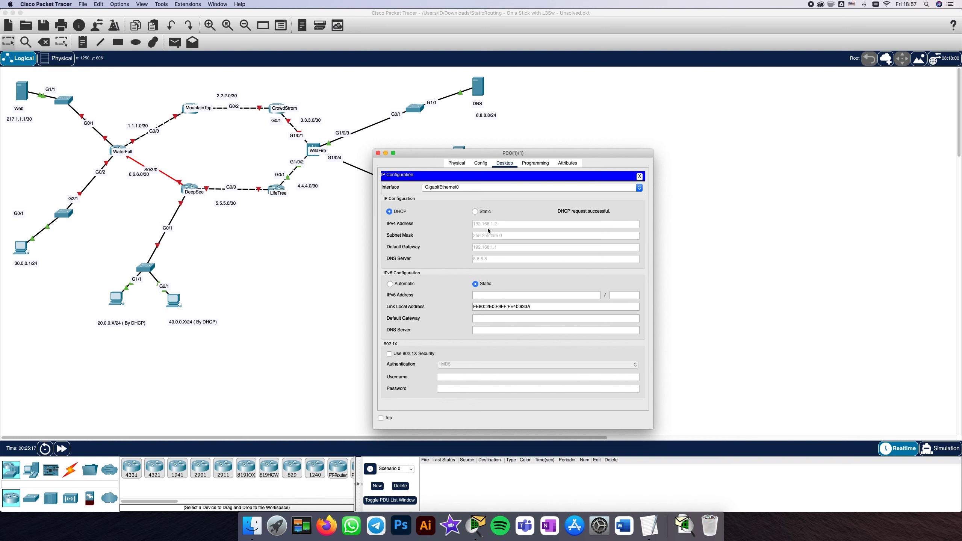
# - Close that computer's window and set the 192.168.1.X computer on the G3/1 link to DHCP
pyautogui.click(640, 176)
pyautogui.click(378, 153)
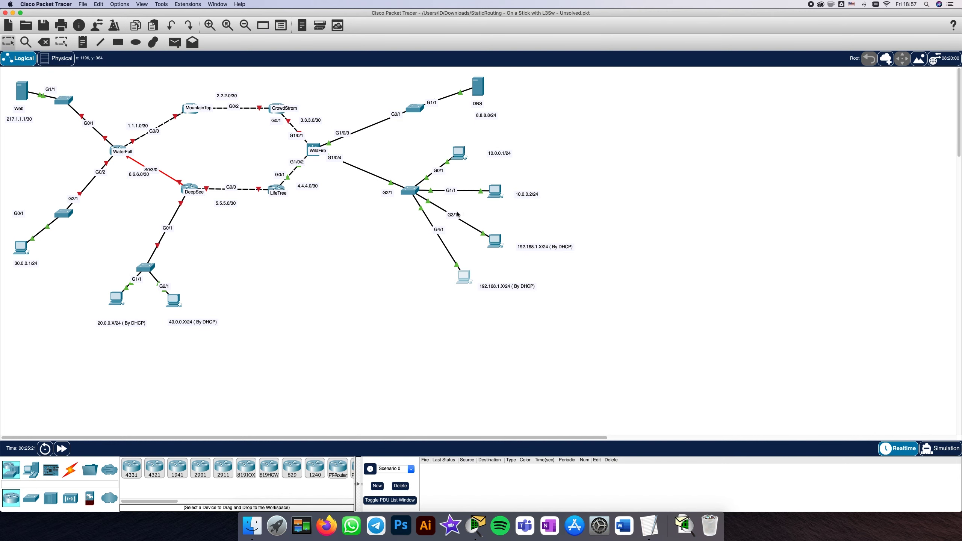
pyautogui.click(499, 249)
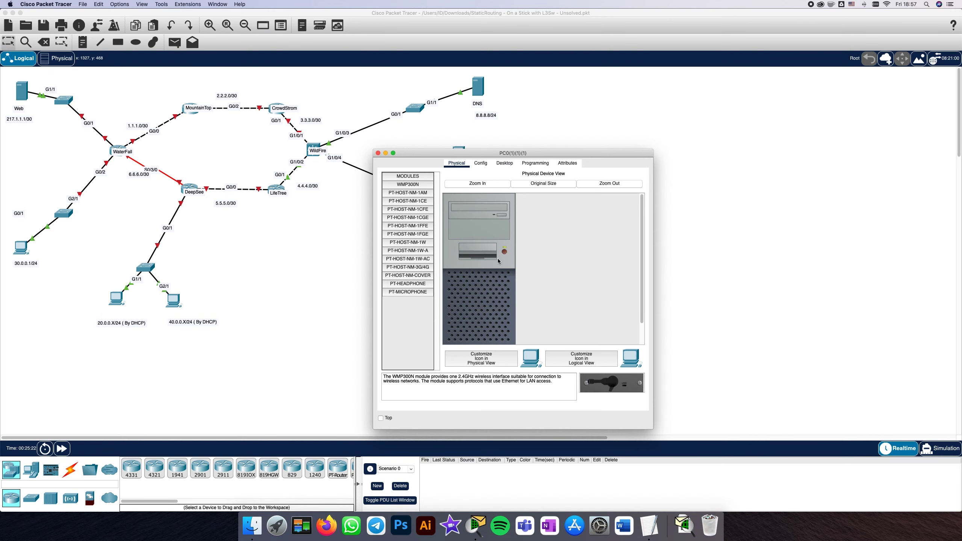
pyautogui.click(505, 164)
pyautogui.click(421, 188)
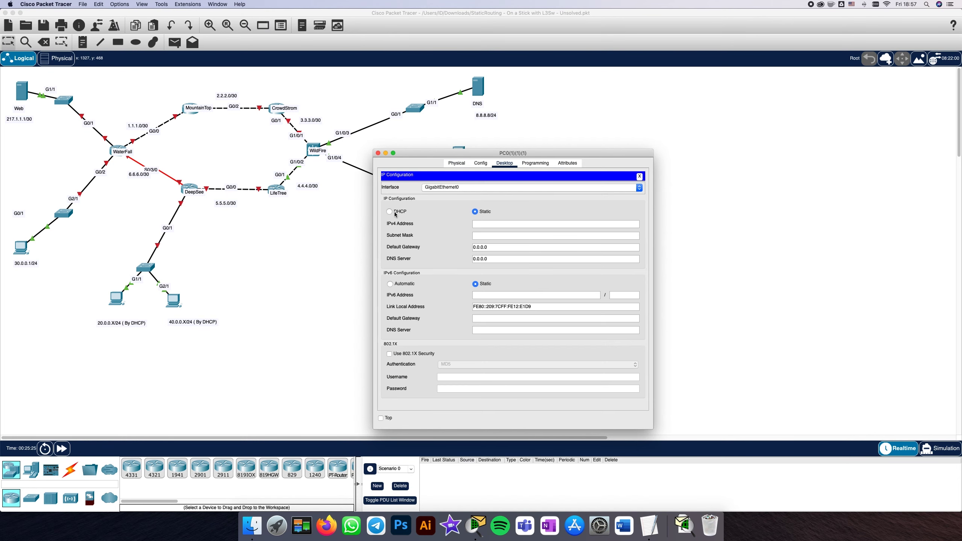
pyautogui.click(390, 211)
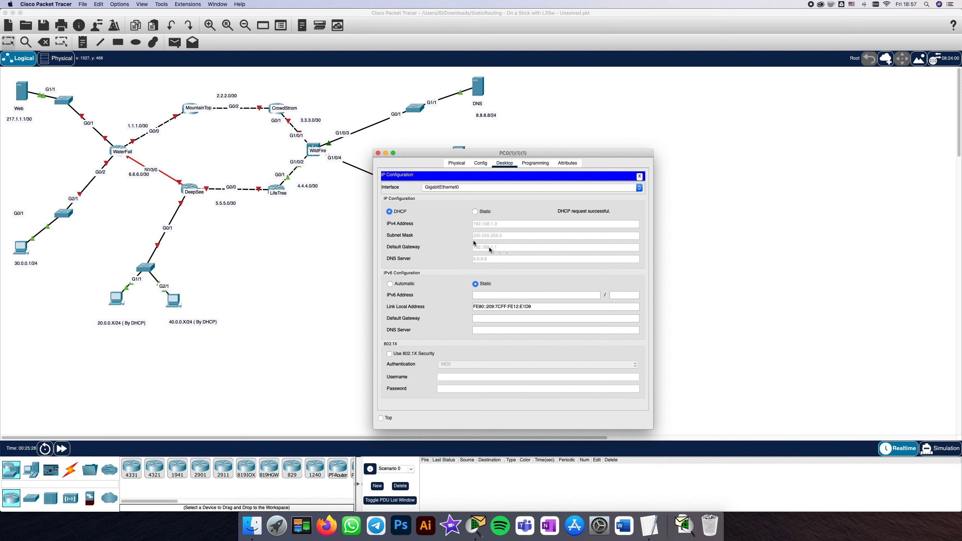
# - Ping 192.168.1.1 from the G3/1 computer's command prompt, then close its window
pyautogui.click(640, 177)
pyautogui.click(564, 201)
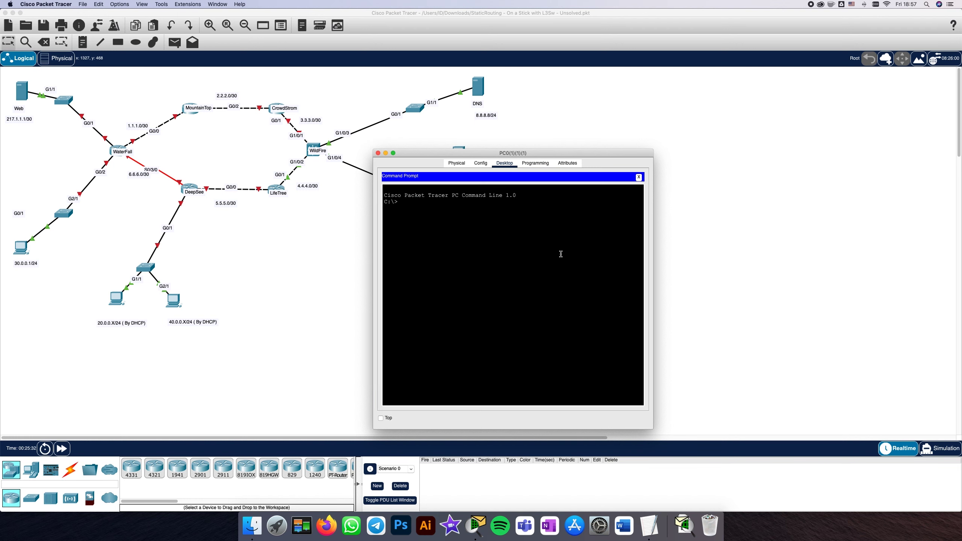
pyautogui.write('ping 192.168.1.1')
pyautogui.press('Return')
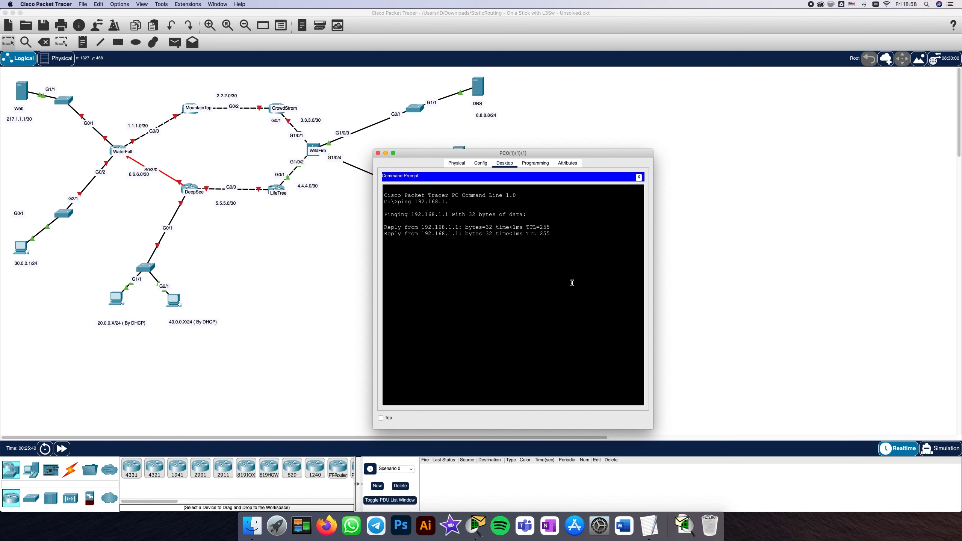
pyautogui.moveTo(529, 156); pyautogui.dragTo(667, 144)
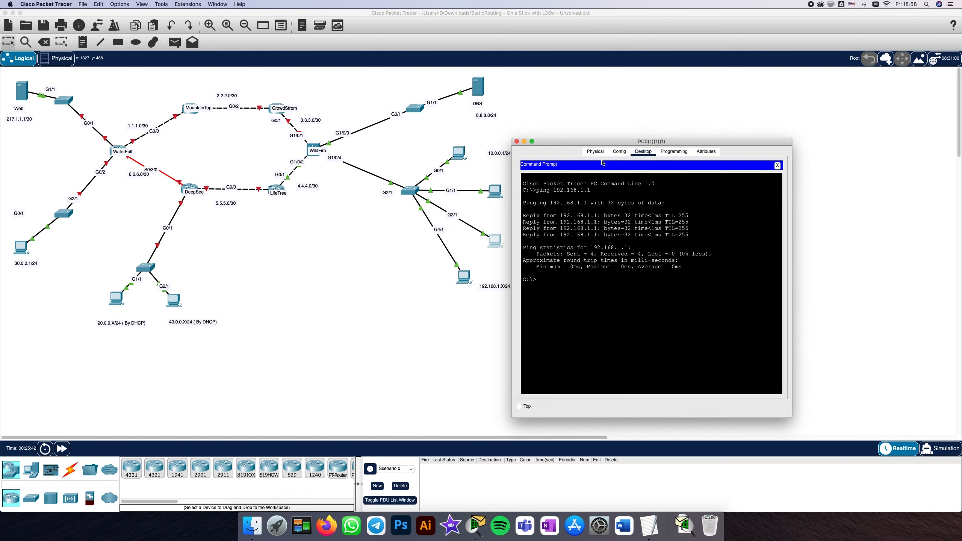
pyautogui.click(517, 141)
# - Configure PC0 with static IPv4 address 10.0.0.1, subnet mask 255.255.255.0 and DNS server 8.8.8.8, and fill in its default gateway
pyautogui.click(465, 152)
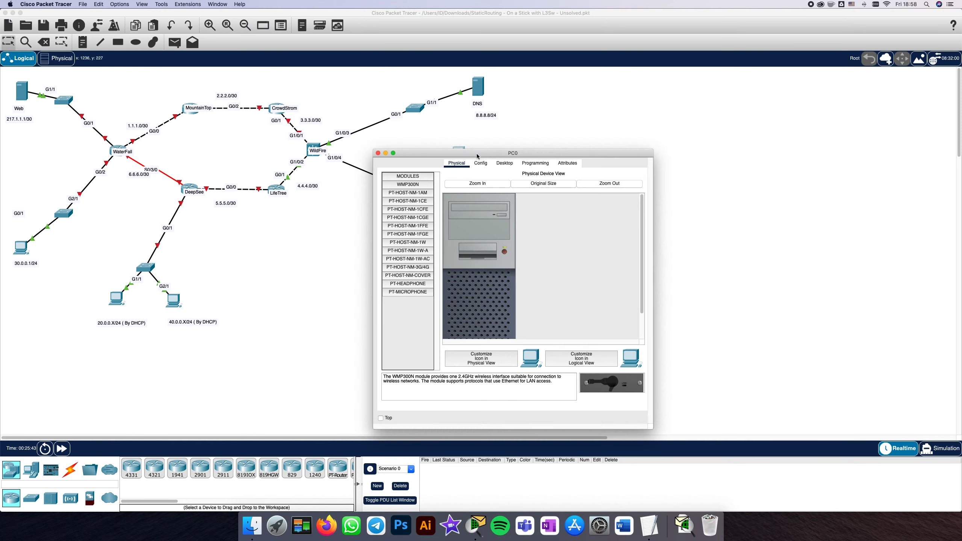
pyautogui.click(505, 163)
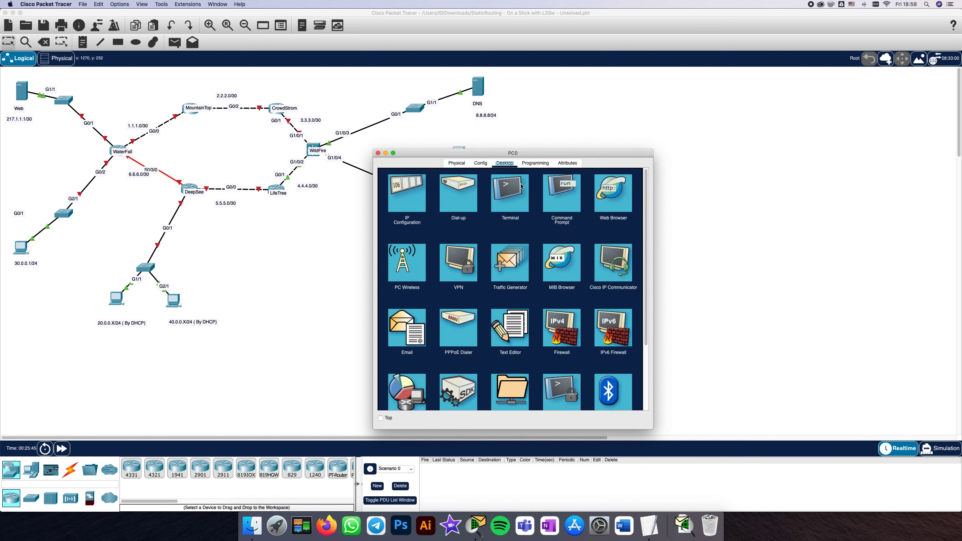
pyautogui.click(411, 190)
pyautogui.click(484, 224)
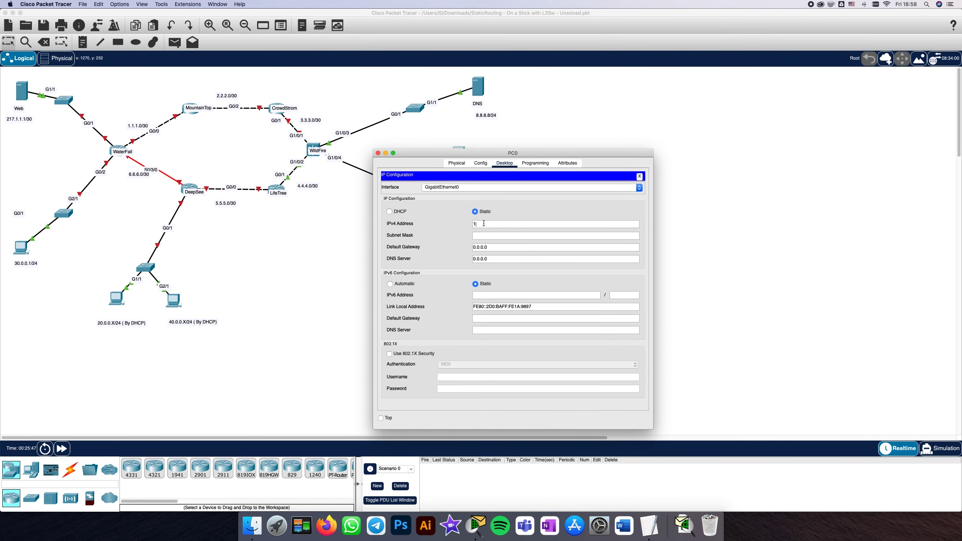
pyautogui.write('10.0.0.1')
pyautogui.press('Tab')
pyautogui.write('255.255.255.0')
pyautogui.press('Tab')
pyautogui.write('1')
pyautogui.press('Tab')
pyautogui.write('8.8.8.8')
pyautogui.click(378, 152)
# - Give the computer on the G1/1 link static address 10.0.0.2 and default gateway 10.0.0.254, and fill in its subnet mask and DNS server
pyautogui.click(494, 189)
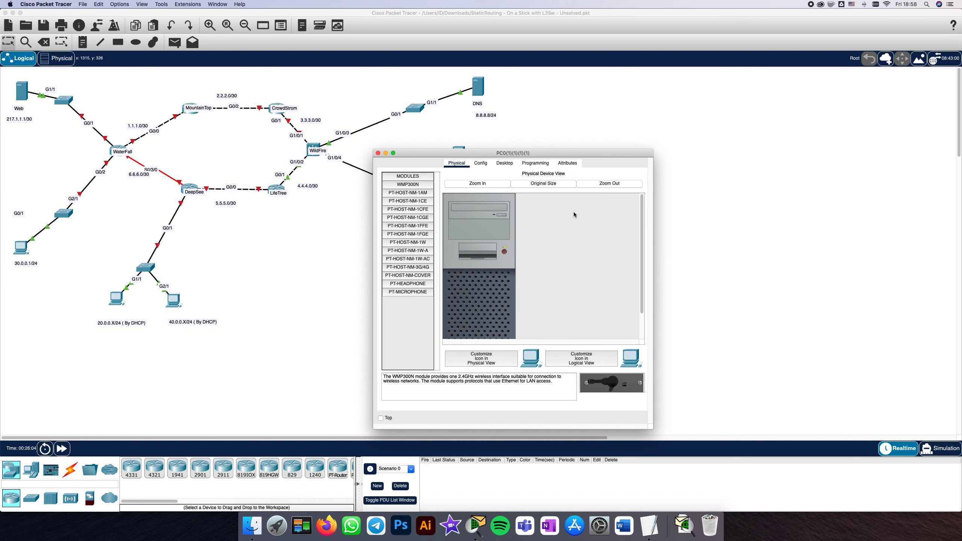
pyautogui.click(537, 163)
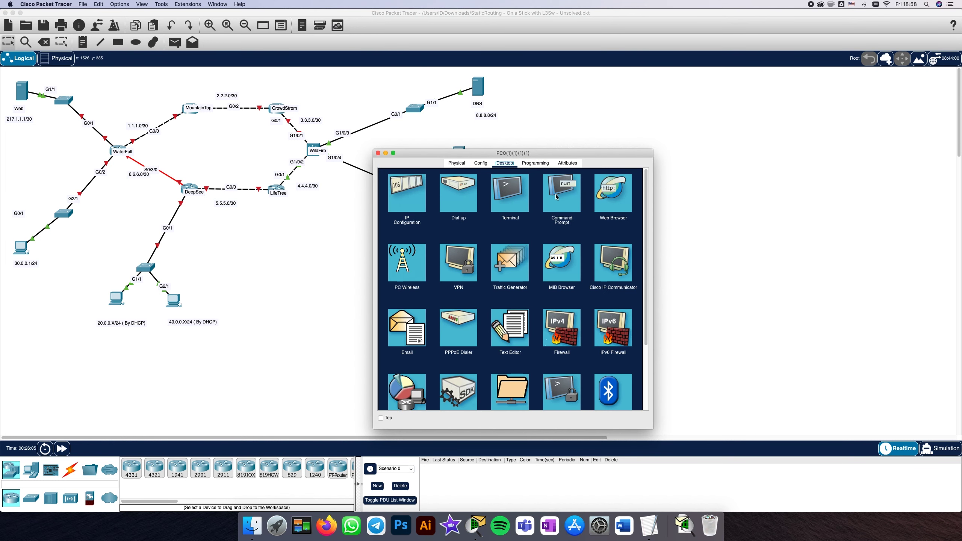
pyautogui.click(406, 193)
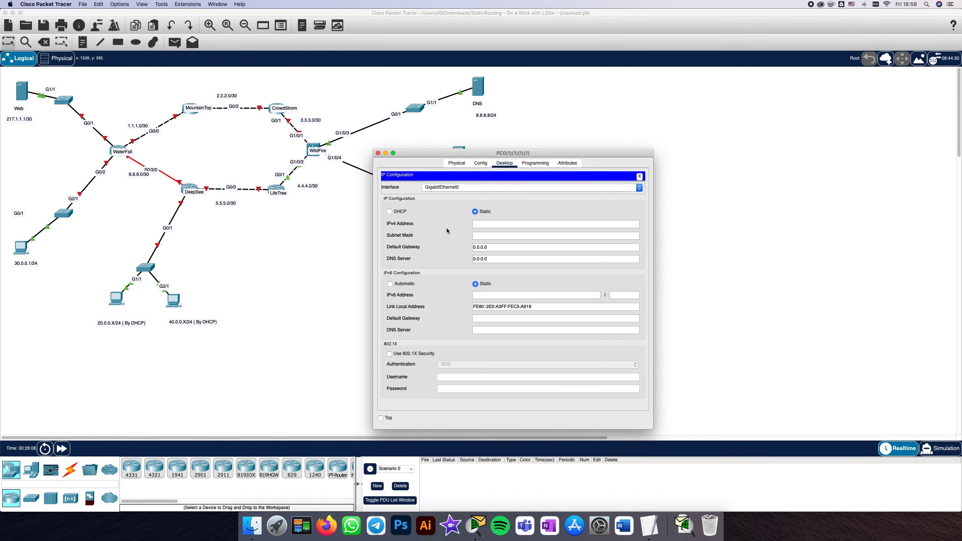
pyautogui.click(488, 223)
pyautogui.write('10.0.0.2')
pyautogui.press('Tab')
pyautogui.write('255.255.255')
pyautogui.press('Tab')
pyautogui.write('10.0.0.254')
pyautogui.press('Tab')
pyautogui.write('8')
pyautogui.click(639, 176)
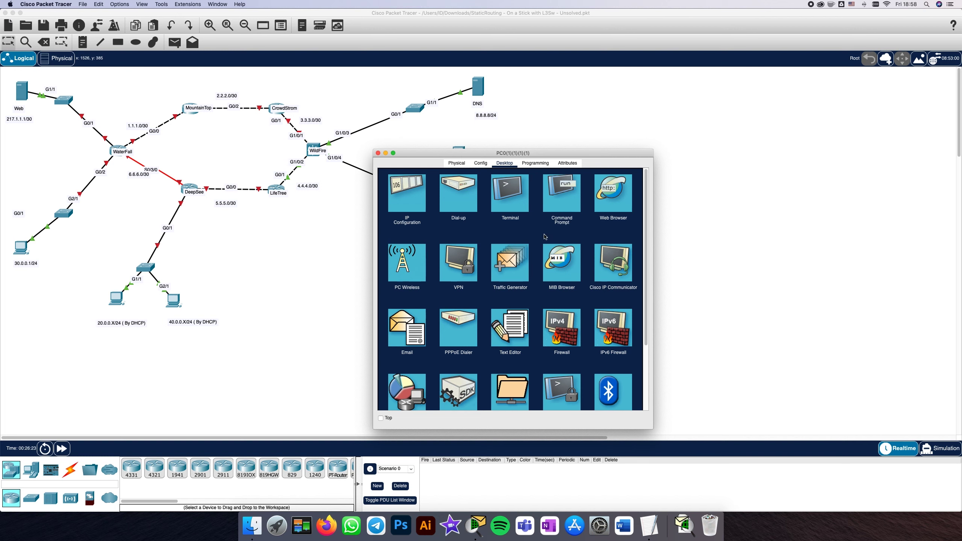
# - Ping the default gateway 10.0.0.254 from the 10.0.0.2 computer's command prompt
pyautogui.click(562, 193)
pyautogui.write('p')
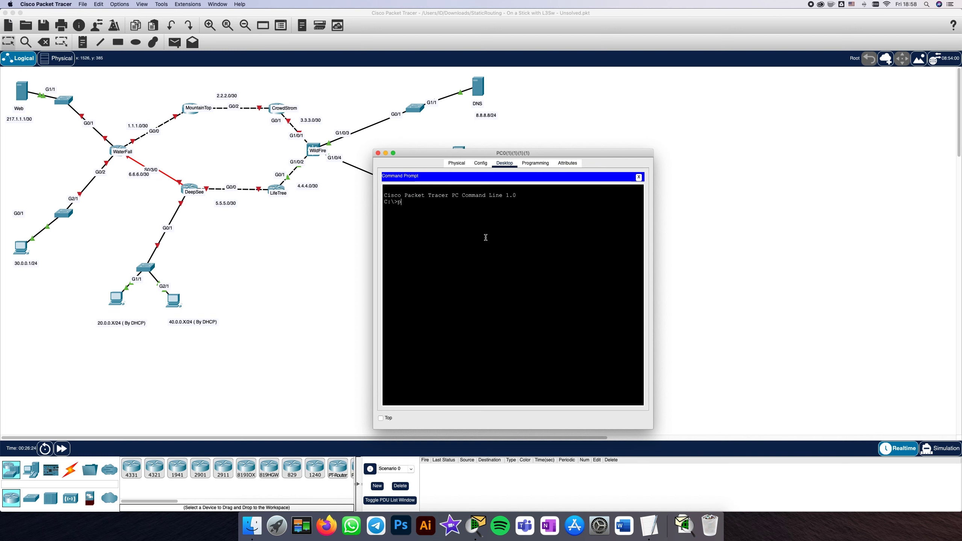
pyautogui.write('ing 10.0.0.254')
pyautogui.press('Return')
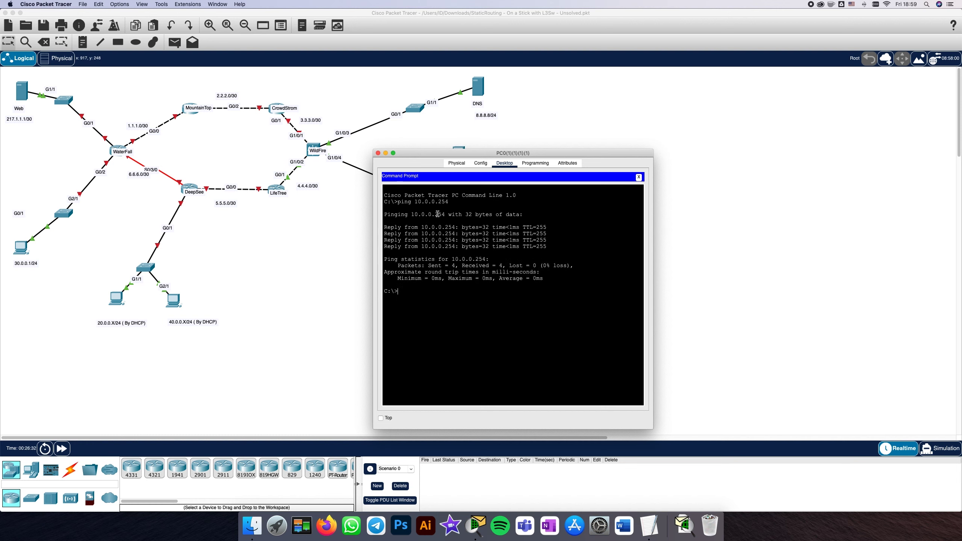
# - Ping 192.168.1.2 from the 10.0.0.2 computer to test routing between the VLANs
pyautogui.write('ping 192.168.2')
pyautogui.moveTo(521, 153); pyautogui.dragTo(762, 152)
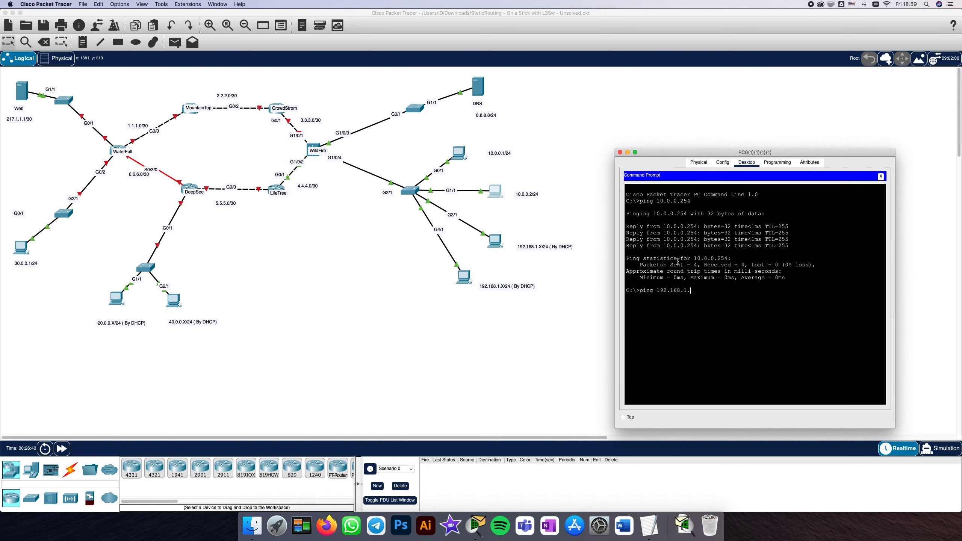
pyautogui.press('Return')
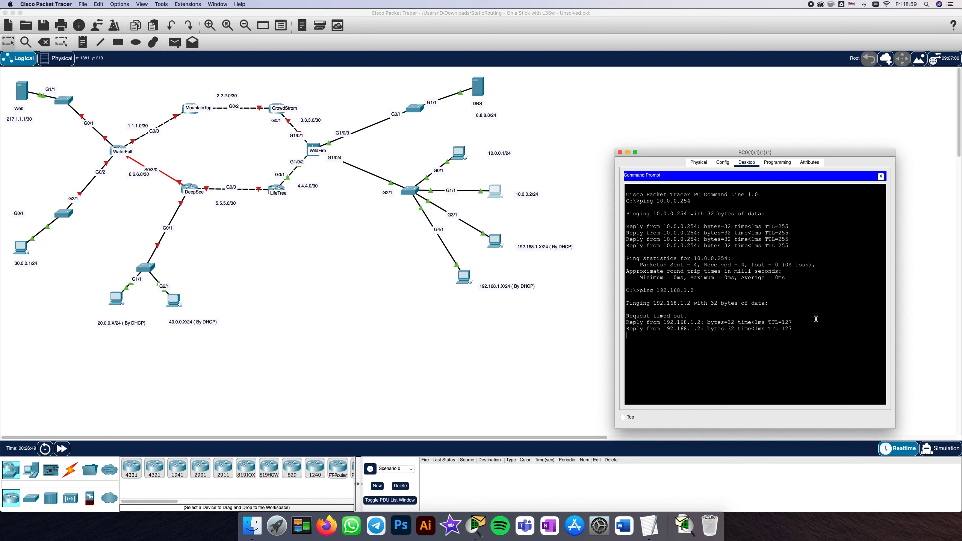
# - Check the IP configurations of both 192.168.1.X computers for their DHCP-assigned IPv4 addresses
pyautogui.click(499, 241)
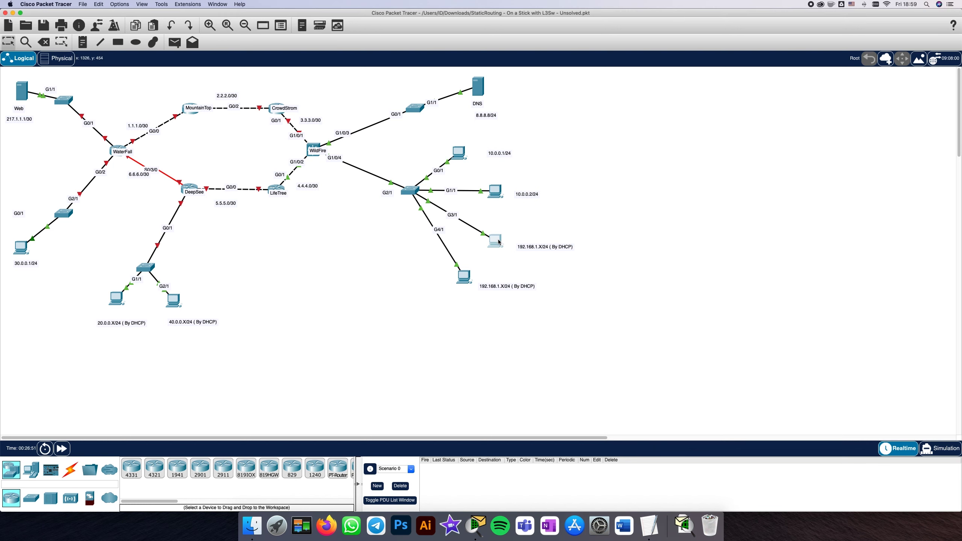
pyautogui.click(498, 242)
pyautogui.click(412, 196)
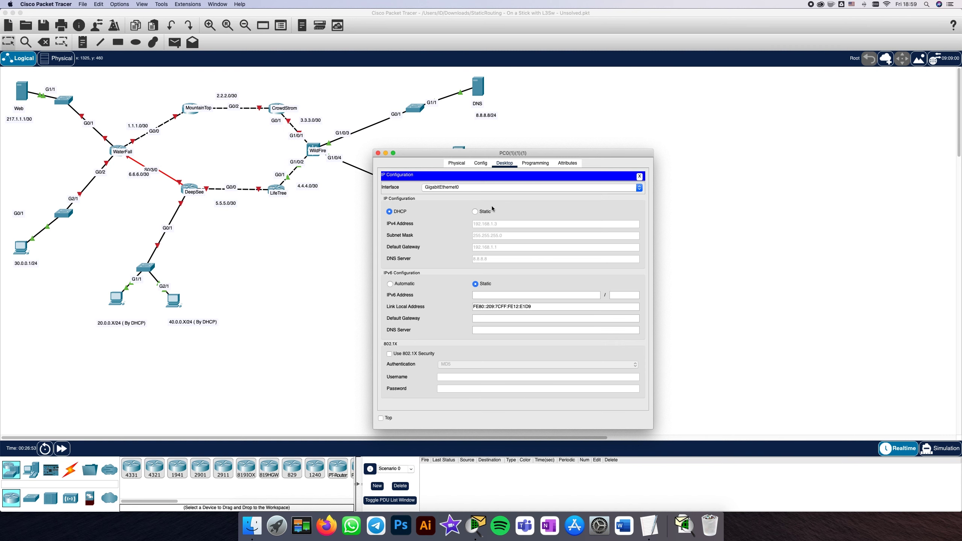
pyautogui.click(378, 154)
pyautogui.click(496, 241)
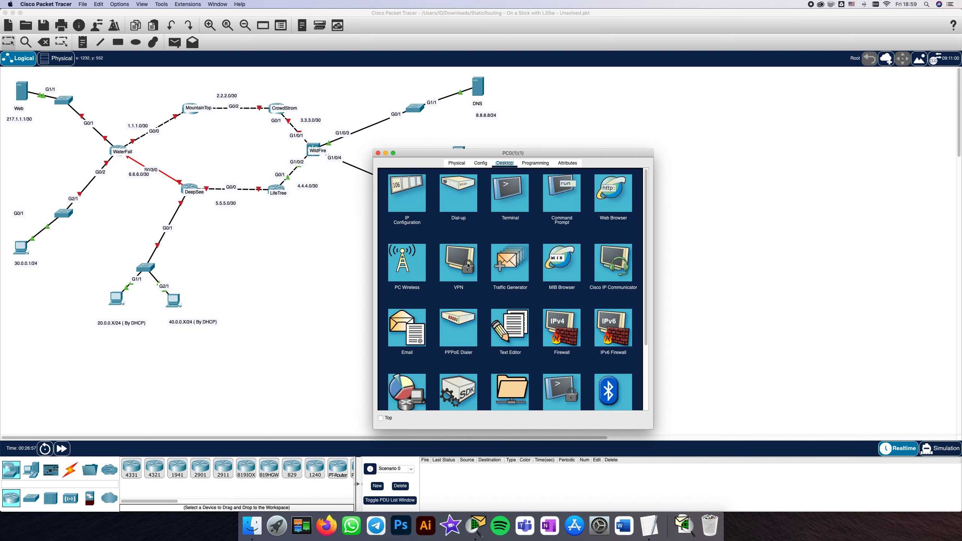
pyautogui.click(414, 196)
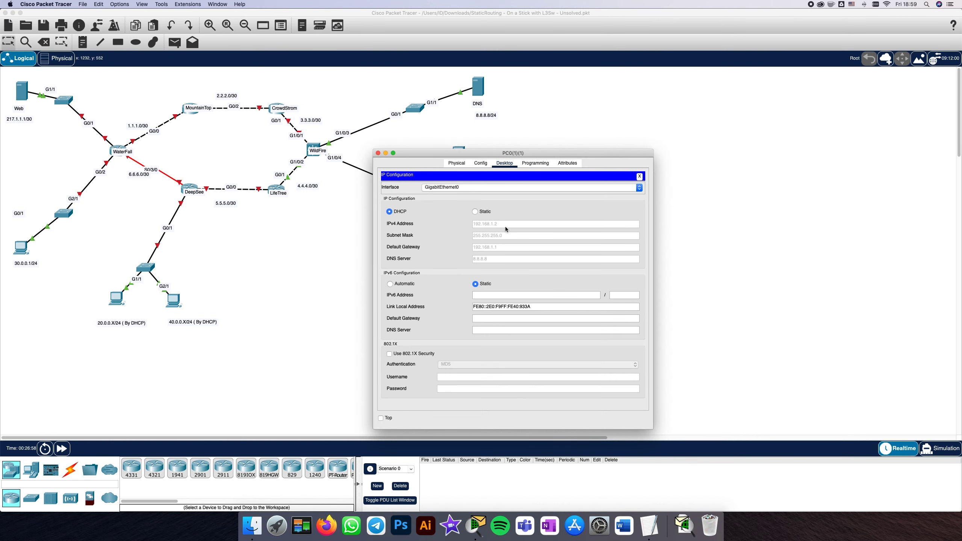
pyautogui.click(377, 153)
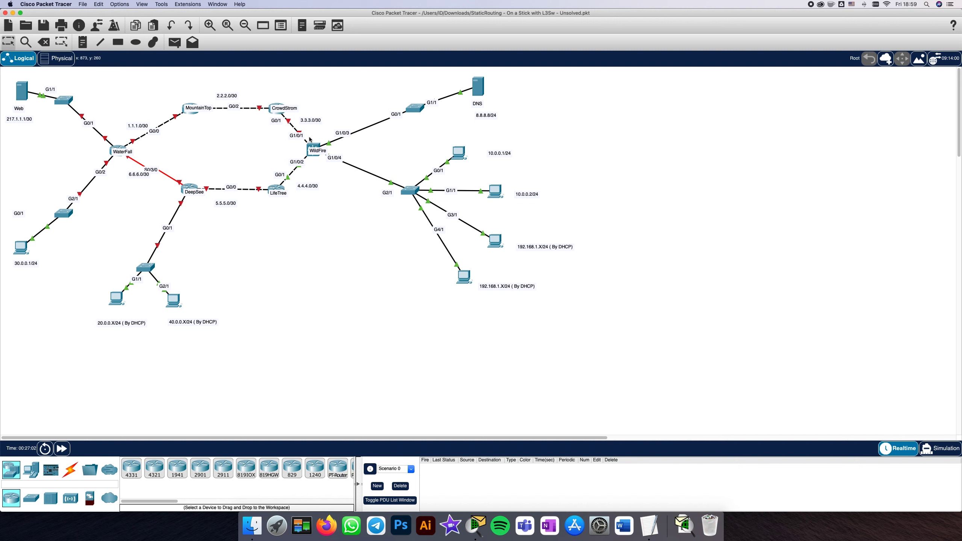
# - Switch the network to Simulation mode and activate the simple PDU tool
pyautogui.click(939, 449)
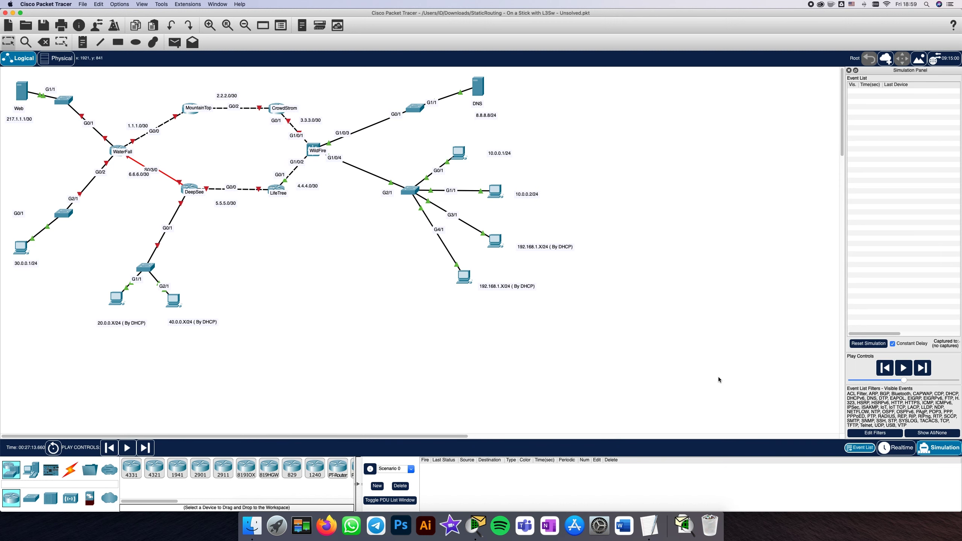
pyautogui.click(174, 44)
# - Switch to TextEdit and add the note lines "ככה הרשת עובדת כששולחים מידע ממחשב למחשב" and "המידע רץ מהמחשב לסוויצ'"
pyautogui.press('super+Tab')
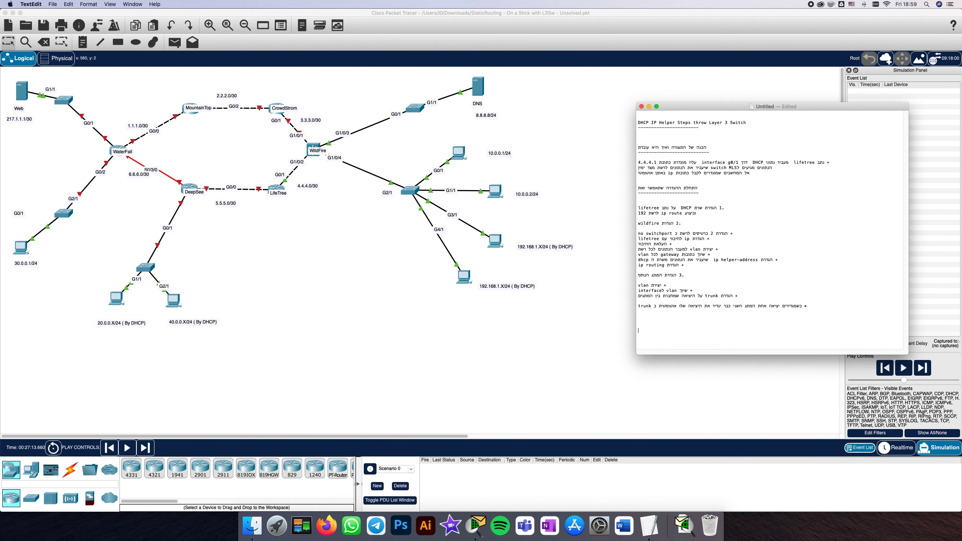
pyautogui.press('BackSpace')
pyautogui.press('BackSpace')
pyautogui.hotkey('ctrl', 'space')
pyautogui.write('ככה הרשת')
pyautogui.write(' עובדת כש')
pyautogui.write('שולחים')
pyautogui.write(' מידה')
pyautogui.press('BackSpace')
pyautogui.write('ע')
pyautogui.write(' ממחשב')
pyautogui.write(' למחשב ')
pyautogui.write('המידע ר')
pyautogui.write('ץ מהמחשב')
pyautogui.write(' לסוויץ')
pyautogui.press('BackSpace')
pyautogui.write('ץ')
# - Continue the notes with the lines "ששולח את המידע לwildfire" and "שהוא מחזיר לרשת הנכונה או מעביר החוצה"
pyautogui.write('לח')
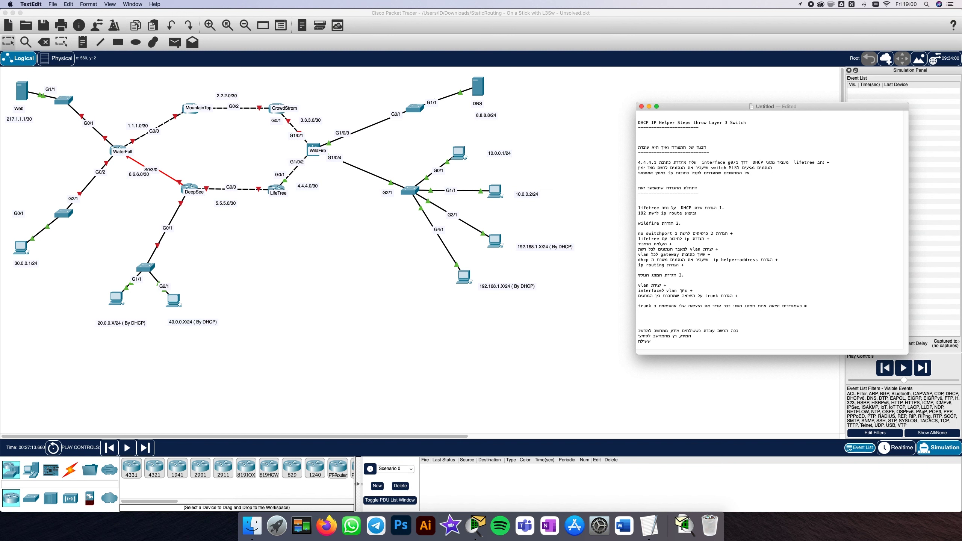
pyautogui.write(' את המידע ל')
pyautogui.hotkey('ctrl', 'space')
pyautogui.write('wildfire')
pyautogui.hotkey('ctrl', 'space')
pyautogui.write('שהוא מחזיר לו')
pyautogui.write('שת הנכונה או מעביר החוצה')
pyautogui.press('Return')
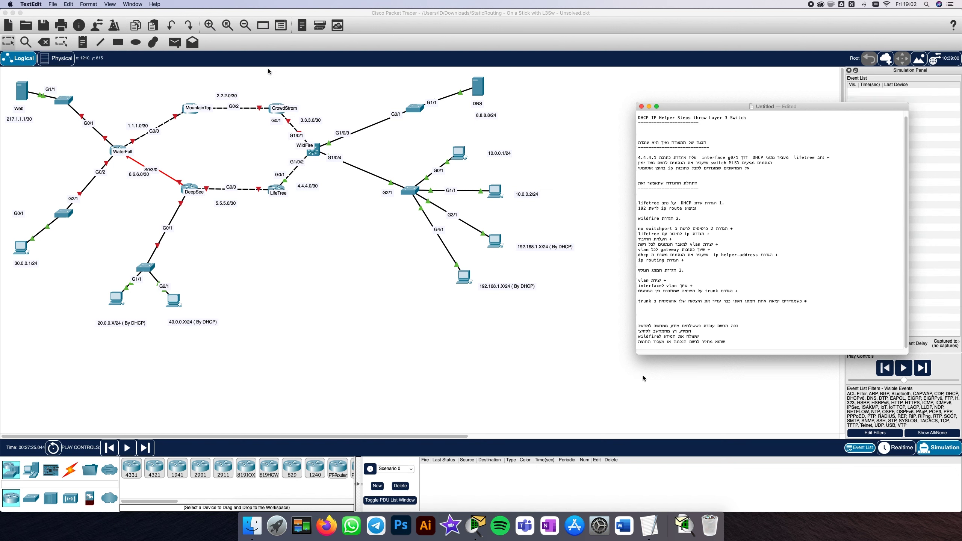
# - Switch to Packet Tracer, add a simple PDU from PC0 to the 192.168.1.X computer on the G4/1 link, and run the simulation
pyautogui.click(175, 44)
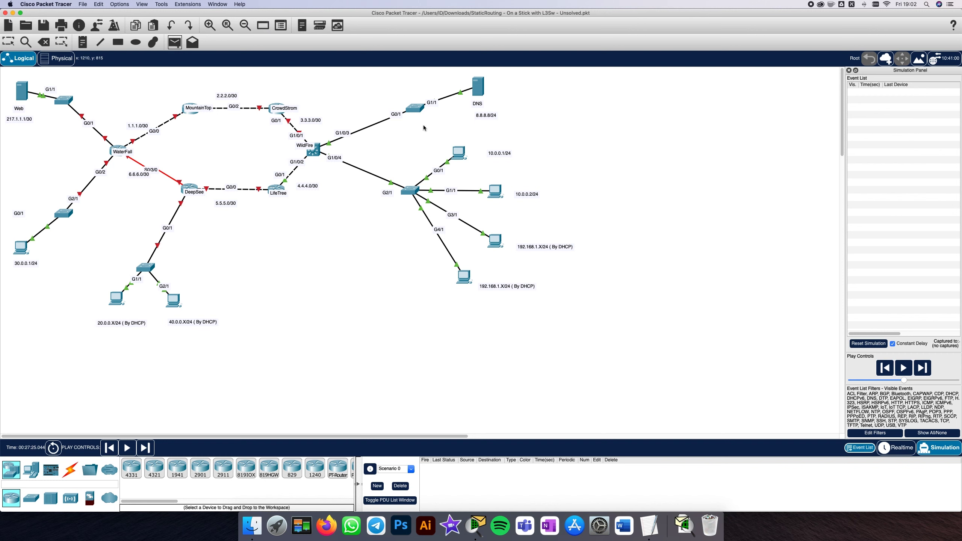
pyautogui.click(464, 152)
pyautogui.click(472, 276)
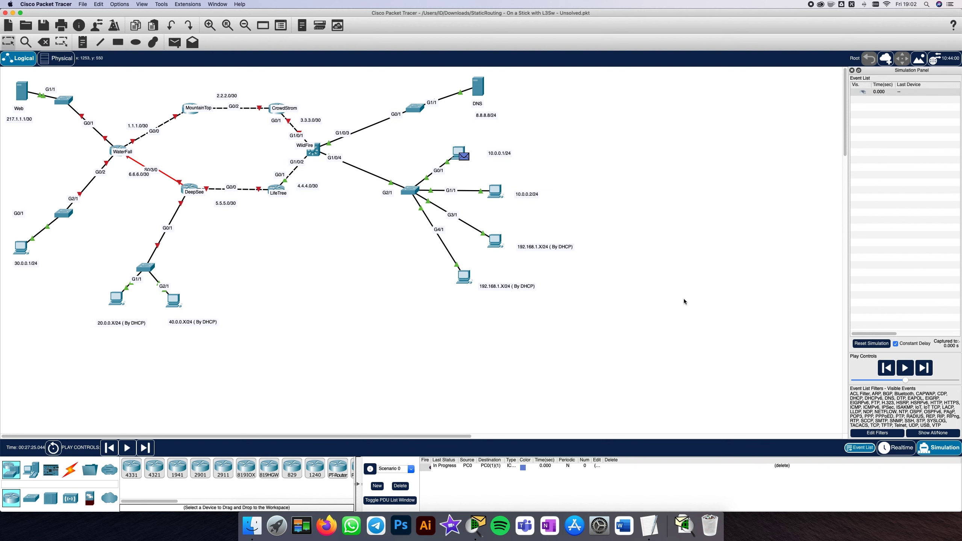
pyautogui.click(922, 369)
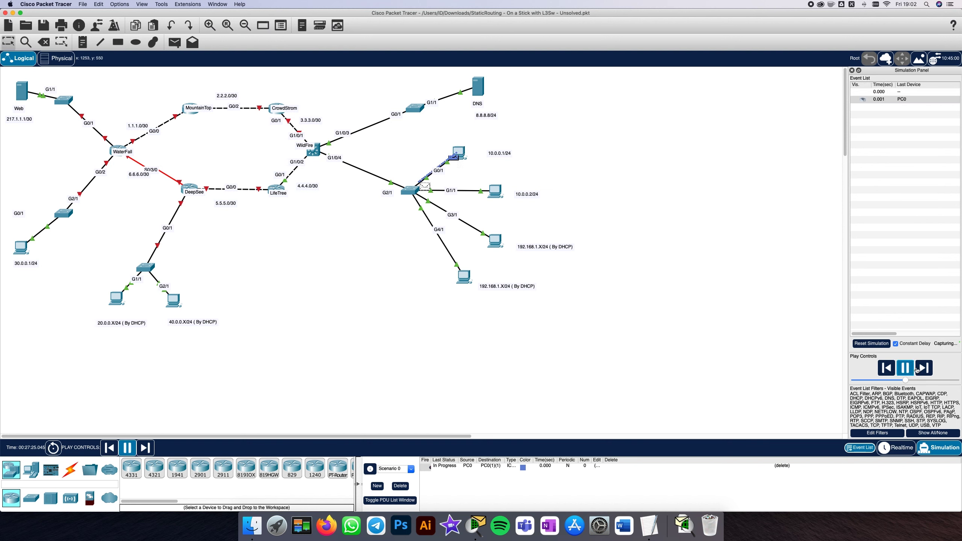